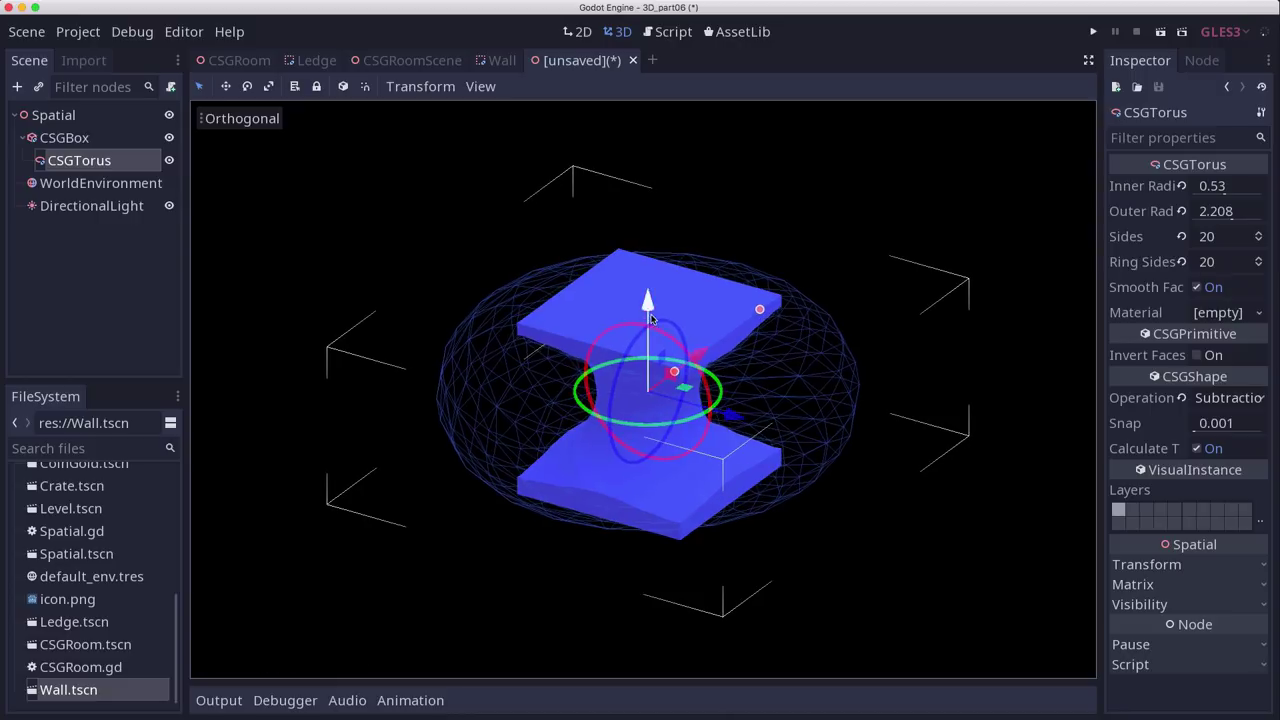
Step: Reposition the subtracted CSGTorus inside the box along its axes and adjust its outer radius
mouse_move(650, 317)
left_mouse_down()
mouse_move(650, 262)
mouse_move(640, 340)
mouse_move(645, 314)
left_mouse_up()
left_click_drag(697, 354, 674, 372)
left_click_drag(759, 310, 698, 337)
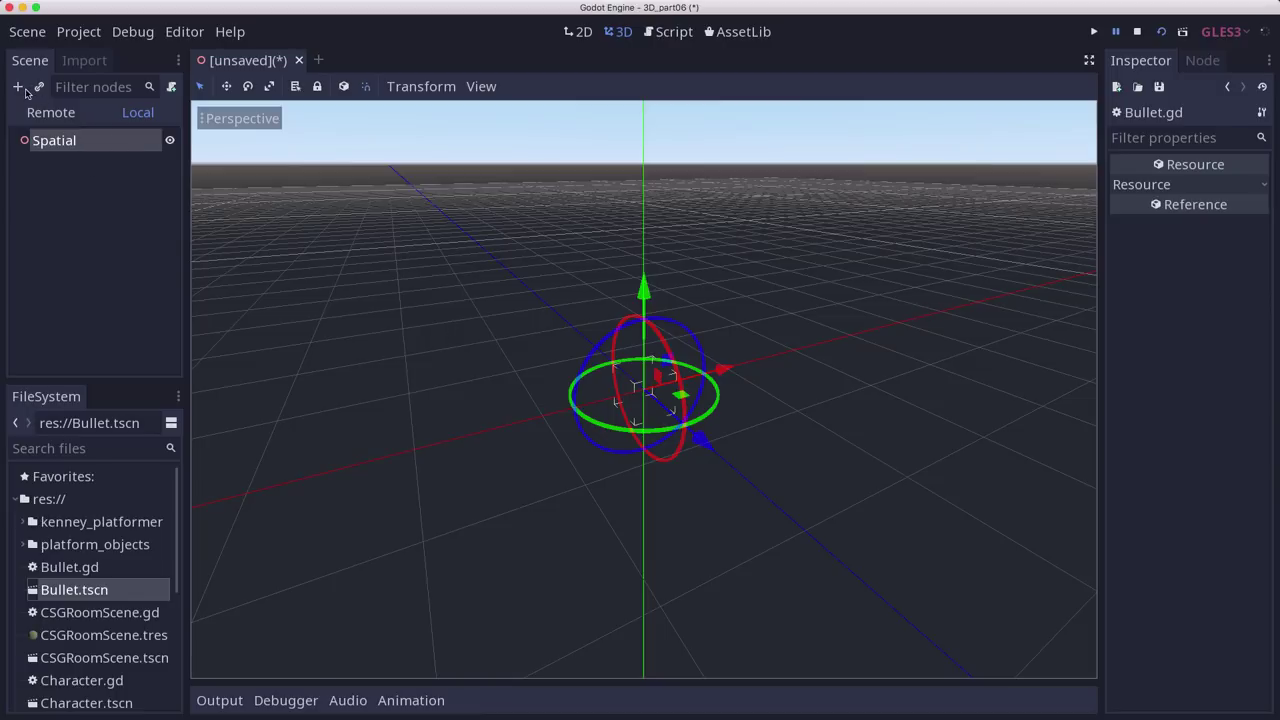
Step: Add a CSGBox under the Spatial root node and review its available Operation options
left_click(18, 86)
type("cs")
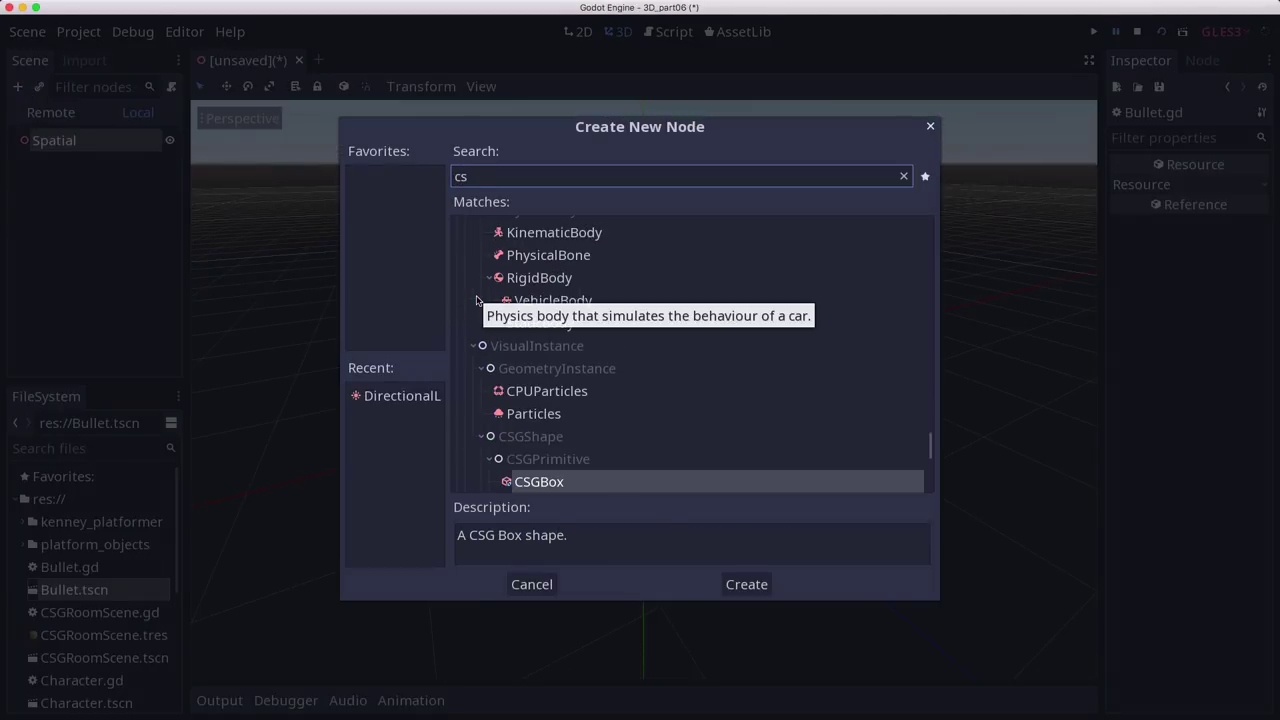
type("g")
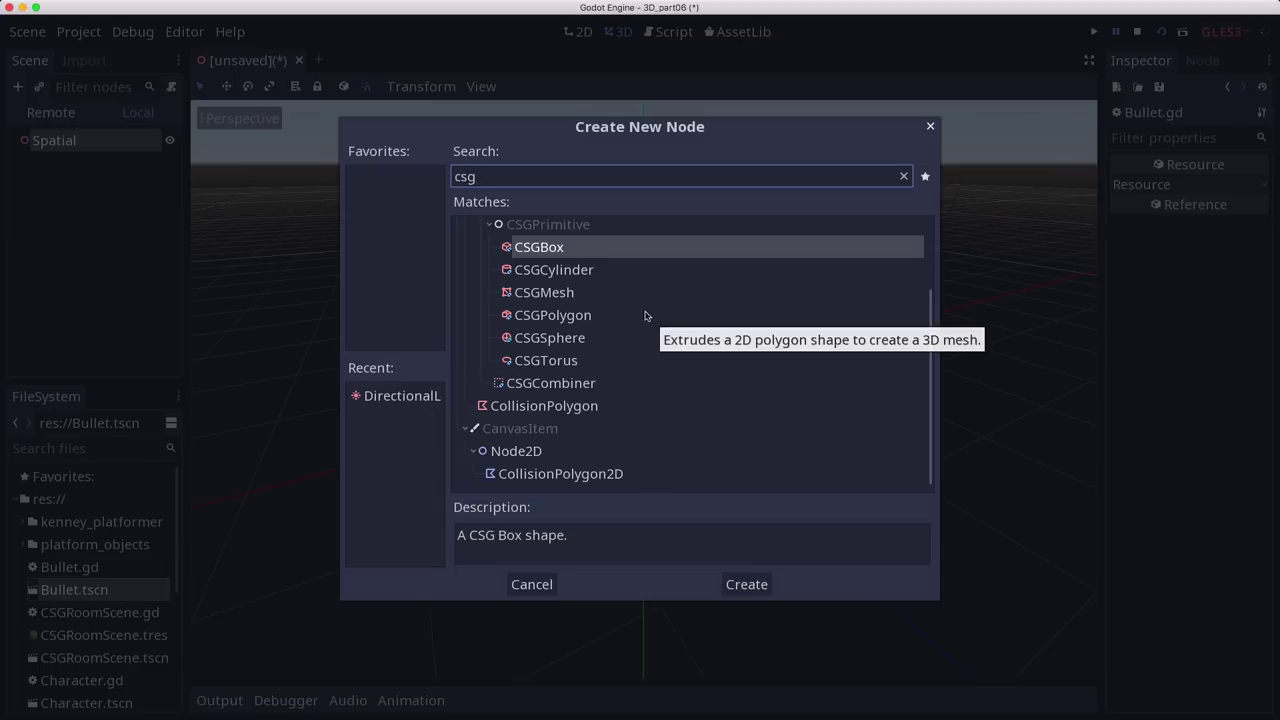
double_click(586, 248)
middle_click_drag(722, 460, 1045, 391)
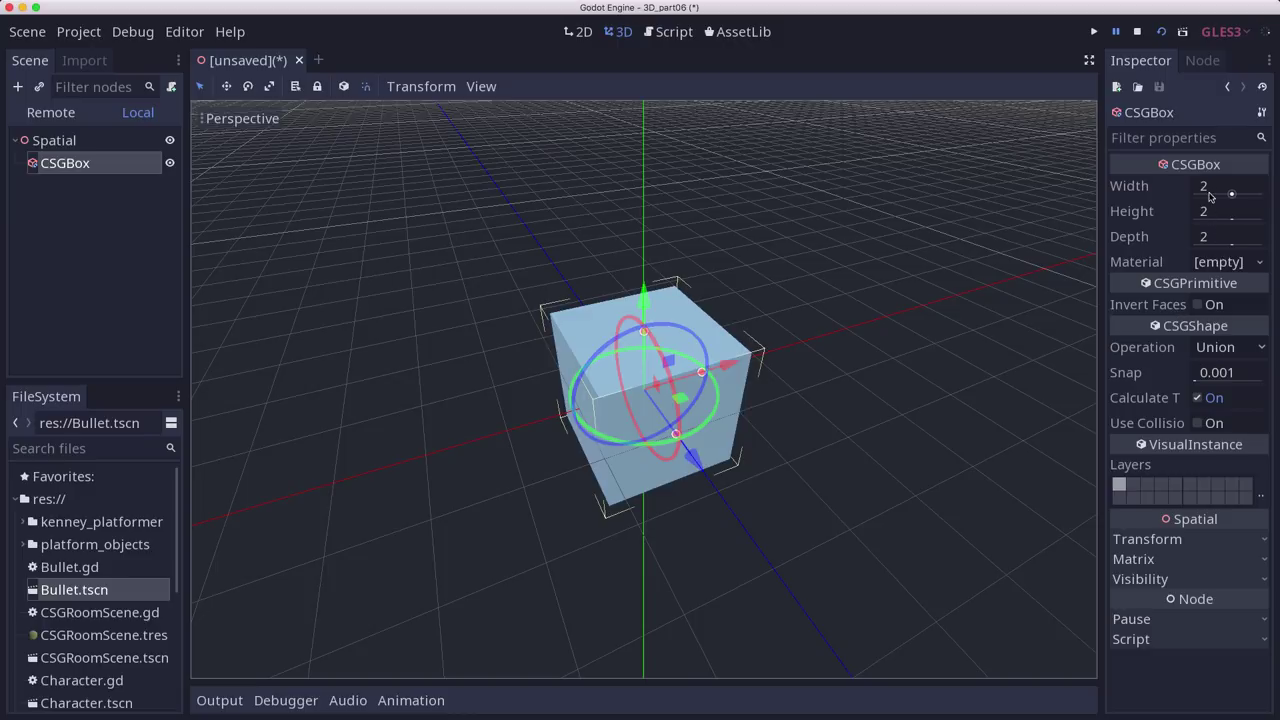
left_click(1219, 349)
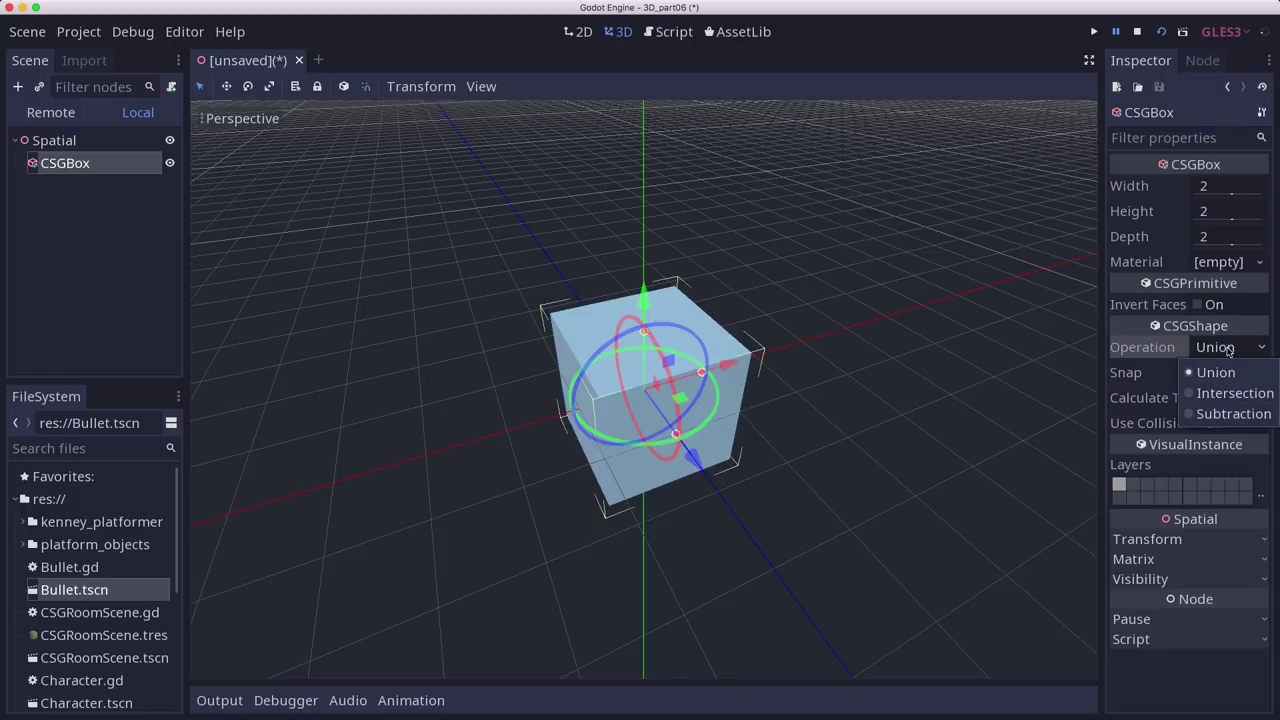
left_click(1228, 349)
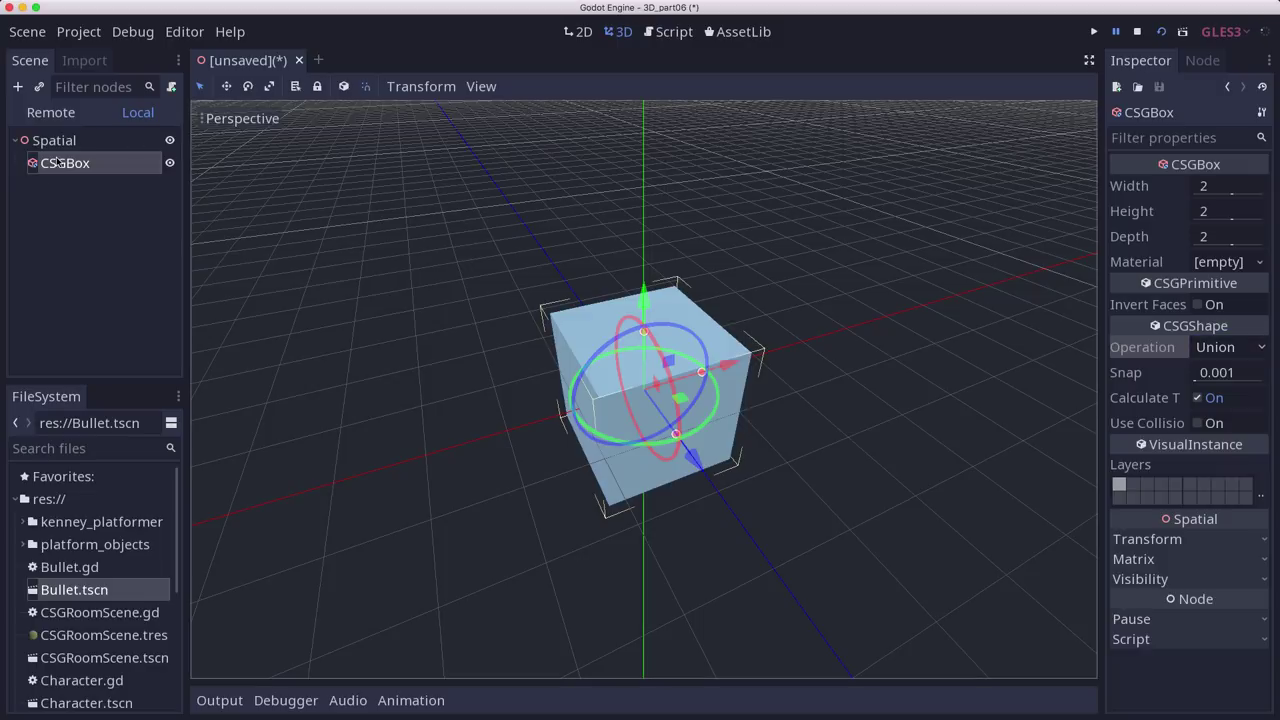
Step: Add a CSGCylinder as a child of the CSGBox and move it along the X axis so it sits beside the box
left_click(17, 87)
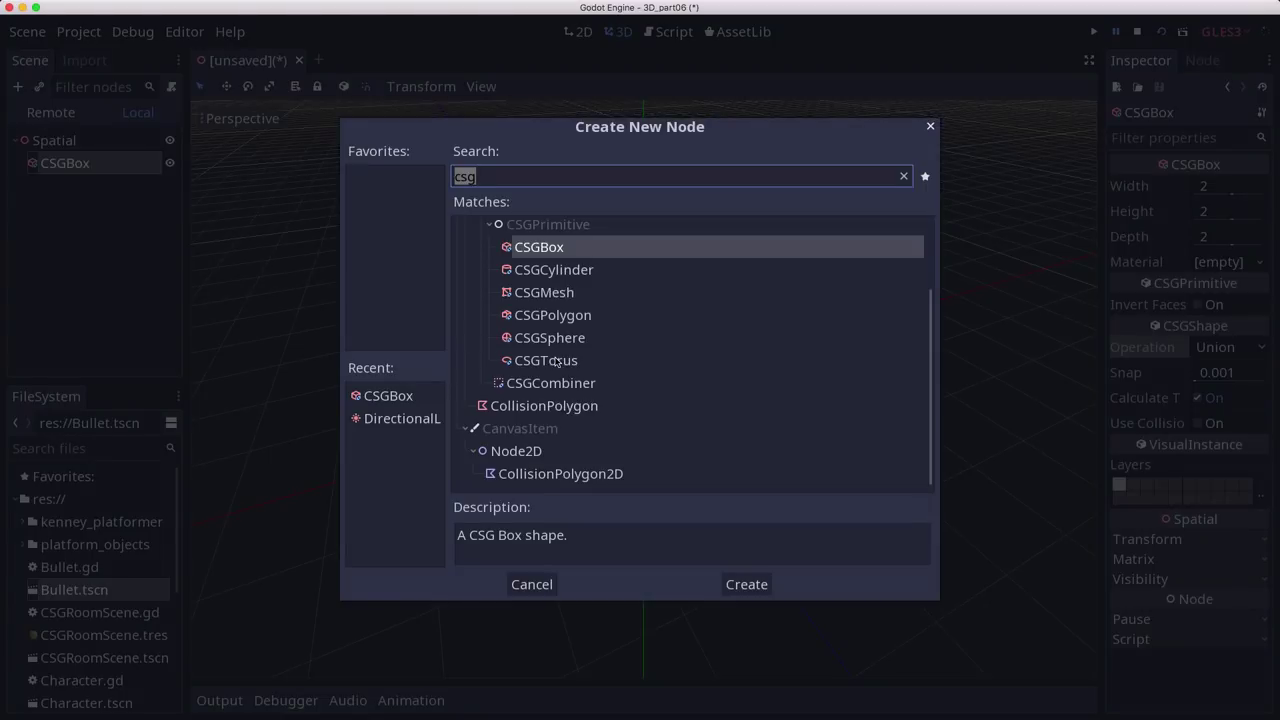
double_click(570, 270)
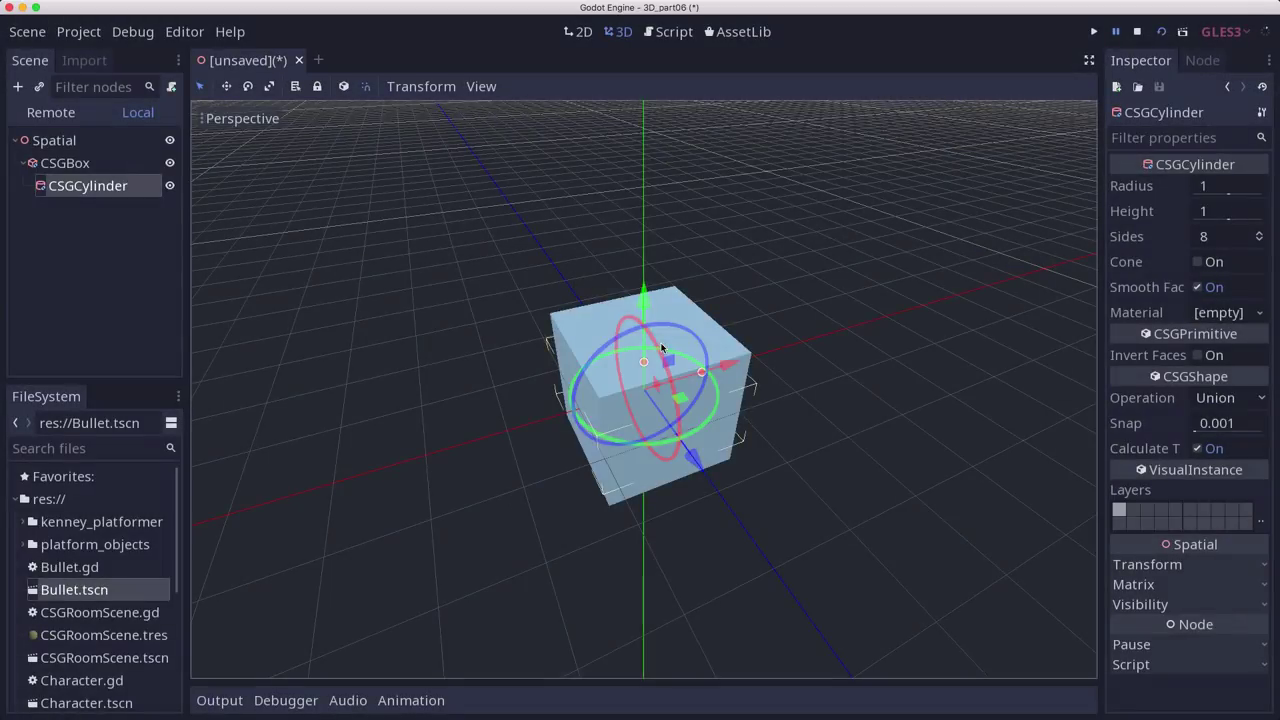
left_click_drag(728, 365, 852, 387)
key("super+z")
left_click_drag(730, 369, 838, 338)
middle_click_drag(900, 414, 833, 390)
Step: Set the cylinder's sides to 20 and stretch its height to about 3.82
left_click(1215, 243)
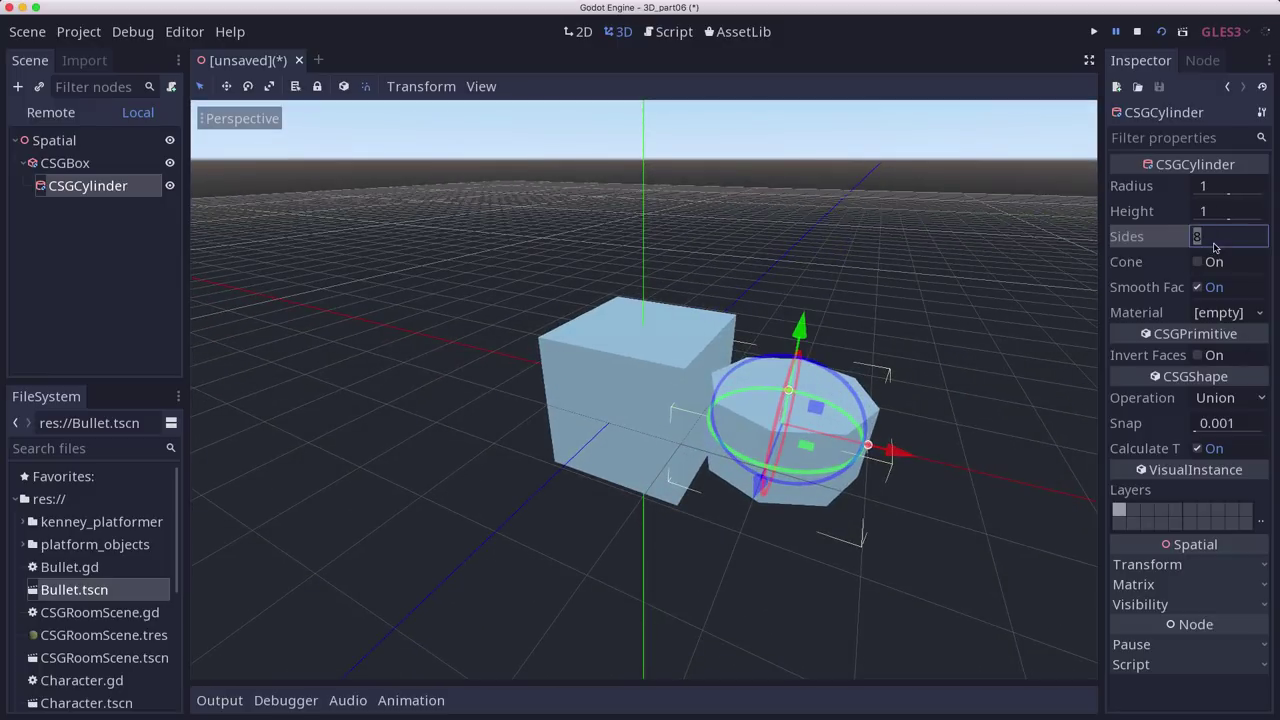
type("20")
key("Return")
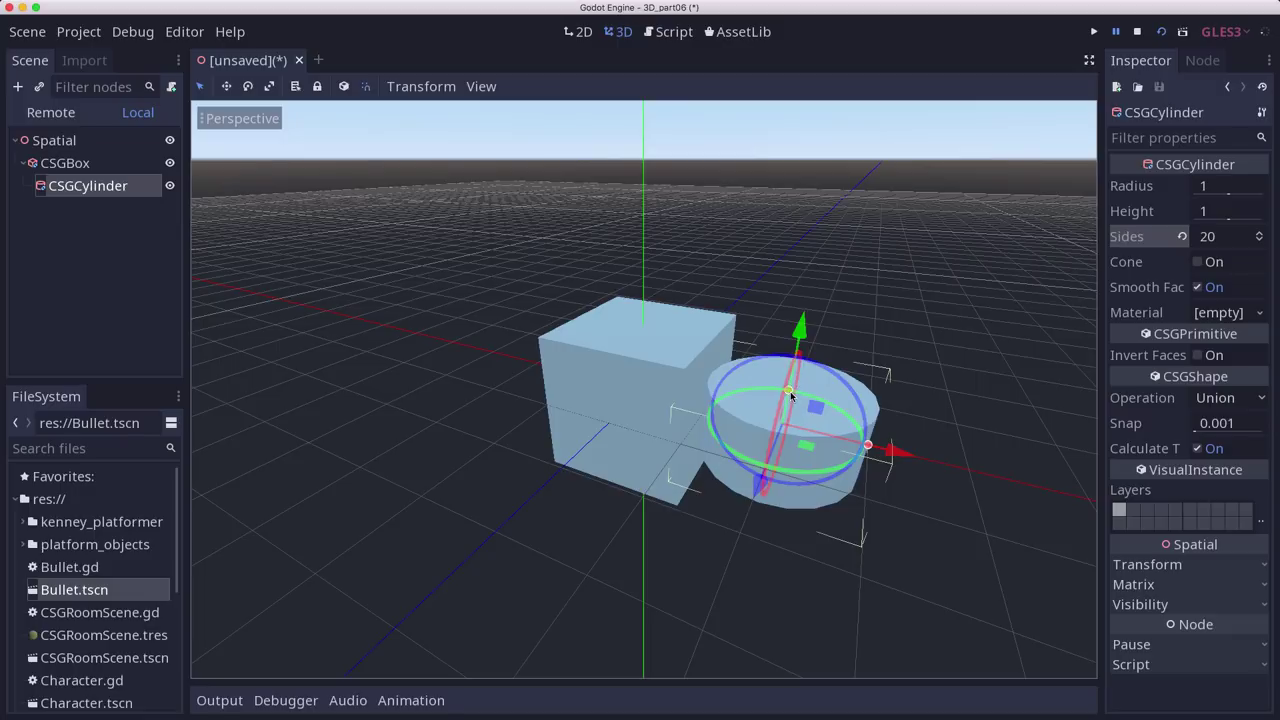
left_click_drag(788, 390, 795, 277)
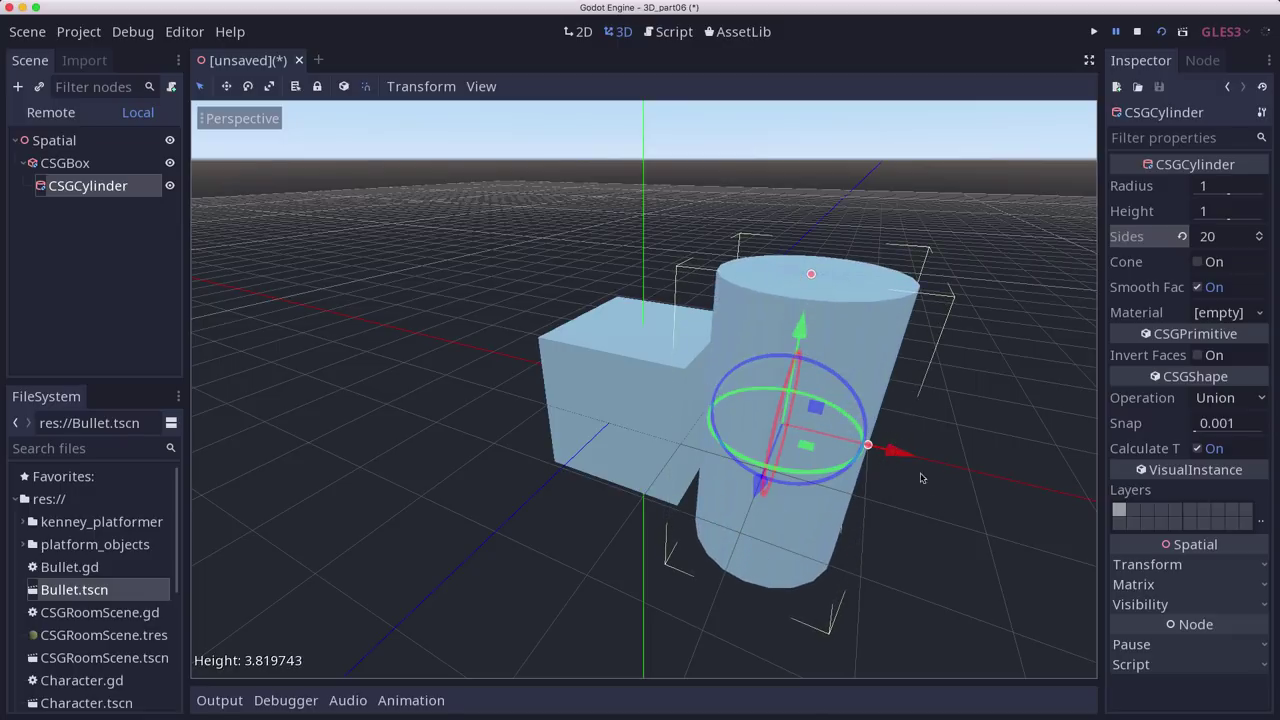
Step: Move the cylinder back along the X axis so it partly overlaps the box, keeping it selected
middle_click_drag(913, 450, 908, 414)
left_click_drag(886, 409, 826, 406)
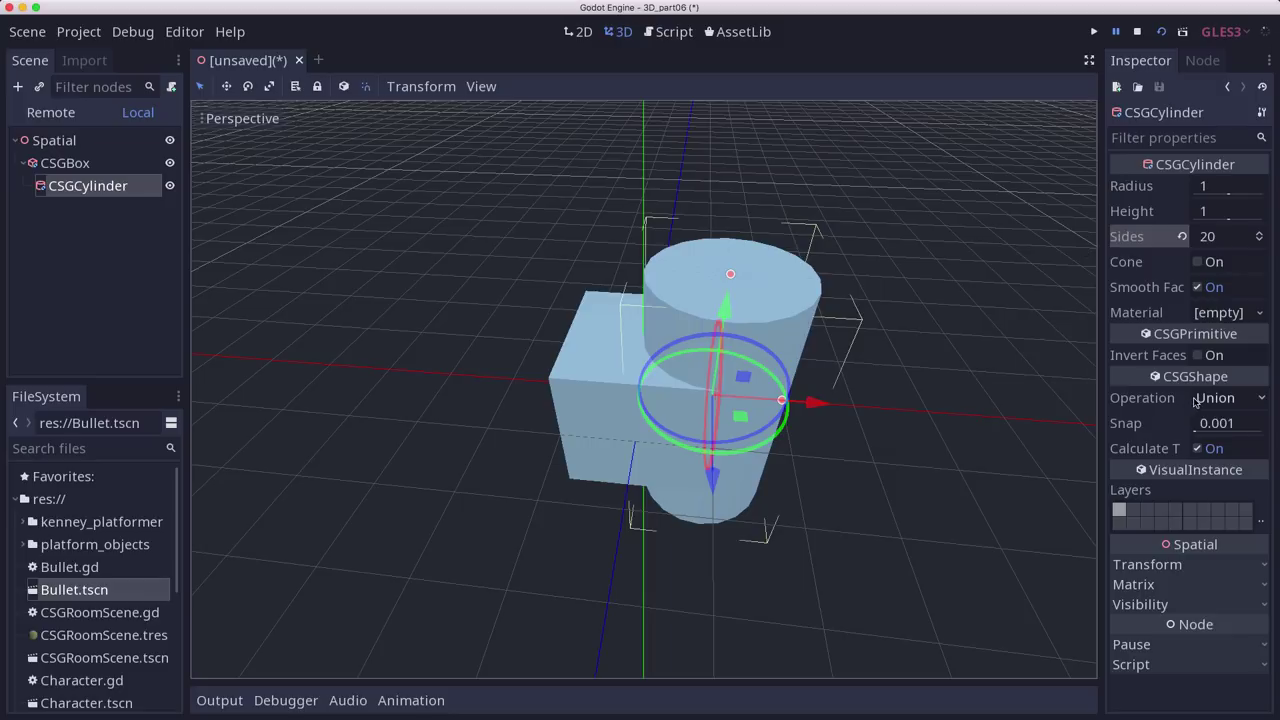
left_click(871, 457)
middle_click_drag(871, 457, 771, 397)
left_click(84, 186)
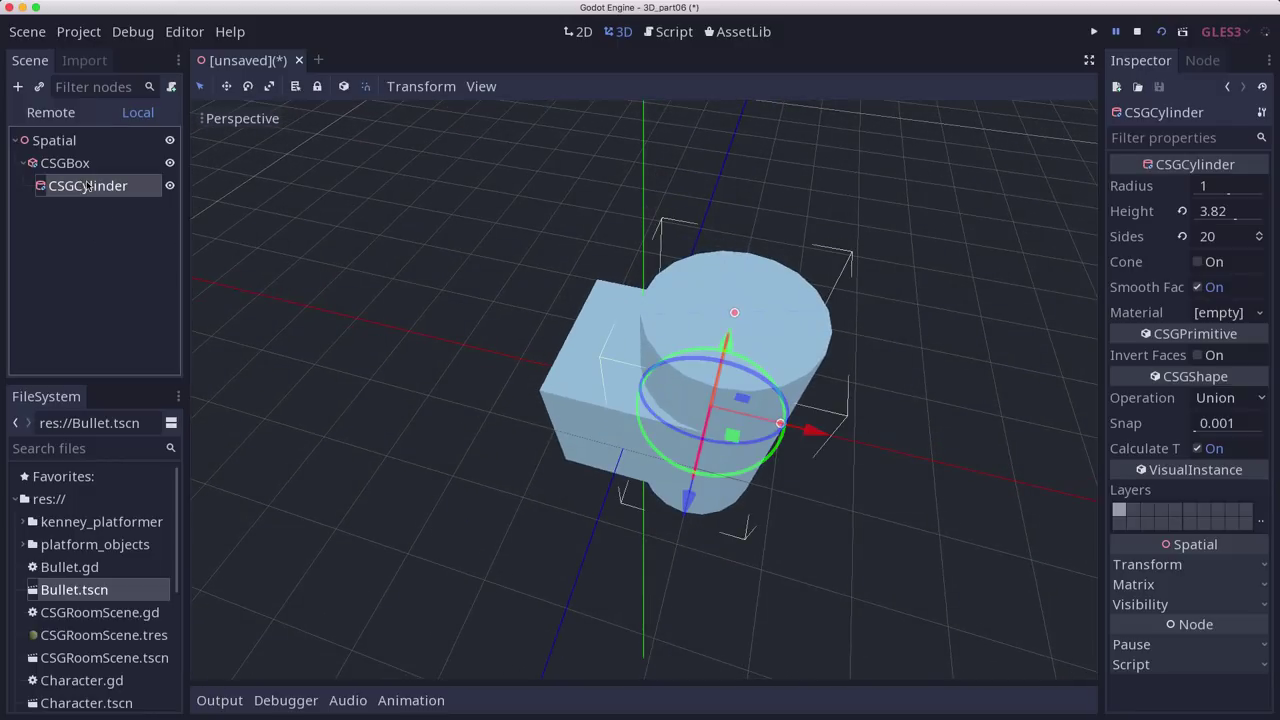
Step: Change the cylinder's operation to Intersection and shift it along the X axis through the box
left_click(1263, 400)
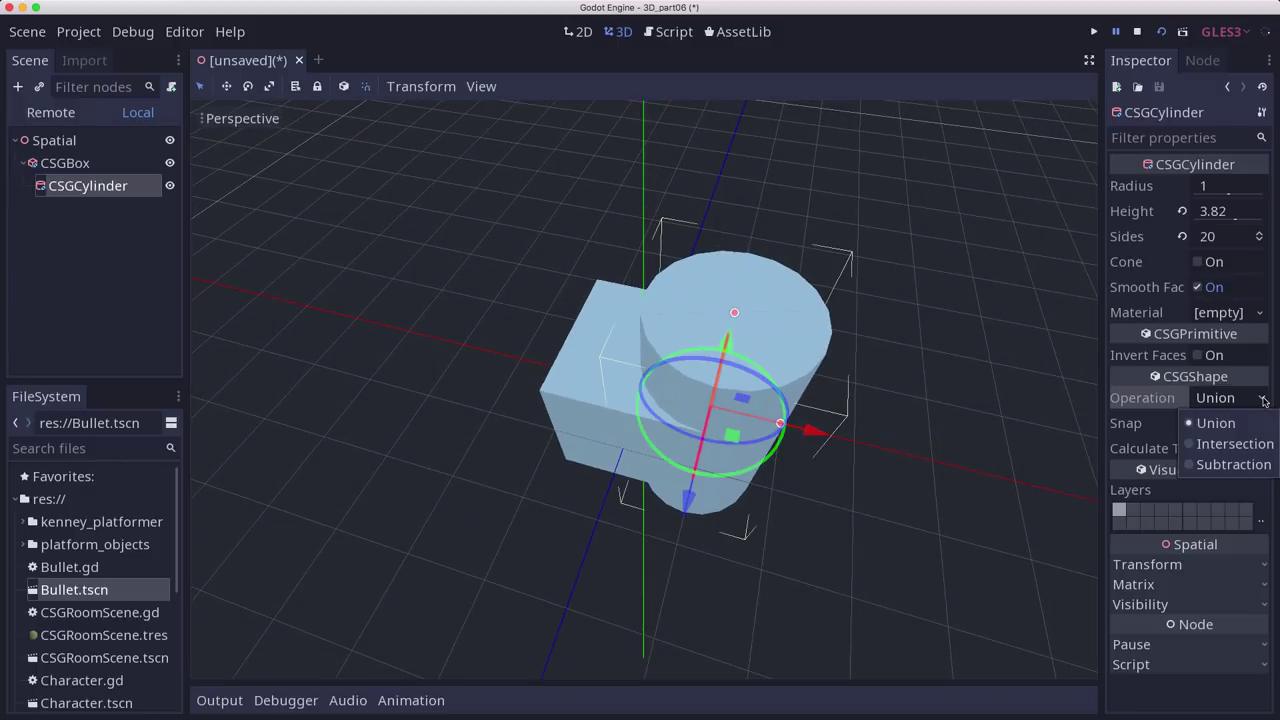
left_click(1248, 446)
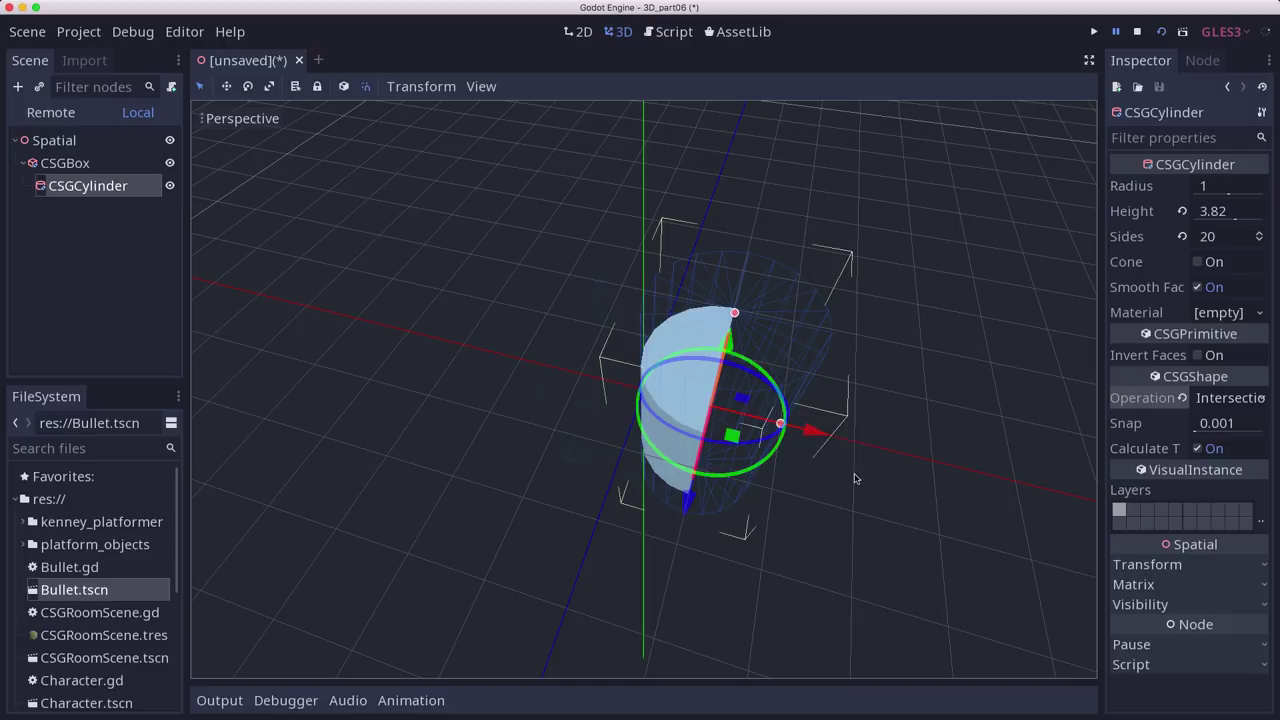
middle_click_drag(836, 452, 874, 450)
left_click_drag(796, 408, 742, 368)
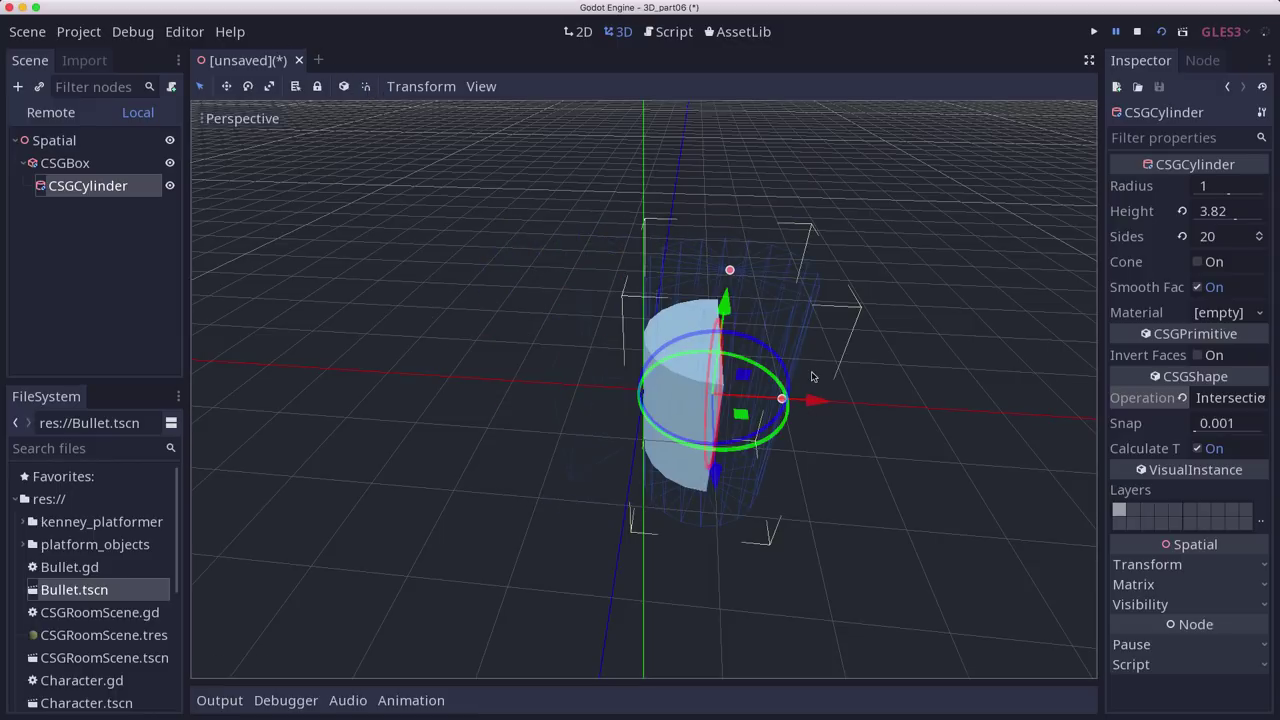
mouse_move(815, 400)
left_mouse_down()
mouse_move(646, 392)
mouse_move(822, 396)
left_mouse_up()
Step: Change the cylinder's operation to Subtraction and move it along the X axis to the centre of the box
left_click(1246, 399)
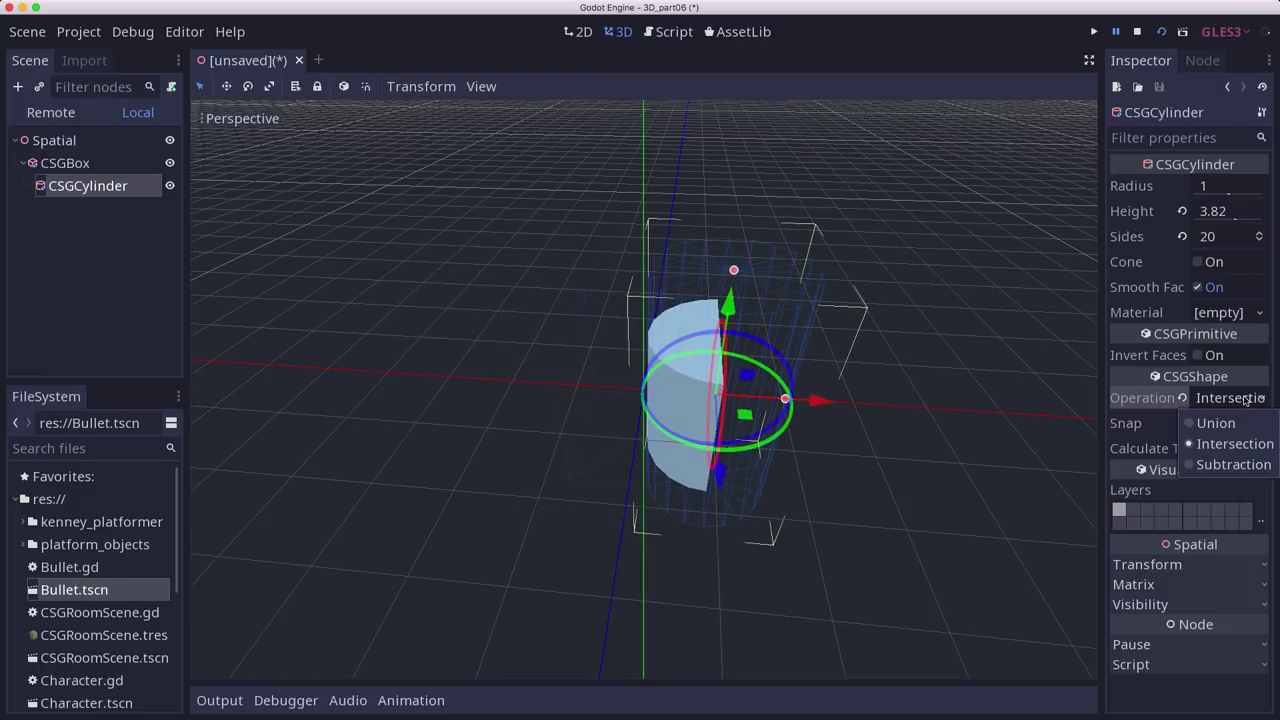
left_click(1234, 465)
middle_click_drag(905, 362, 797, 487)
left_click_drag(797, 464, 730, 430)
middle_click_drag(730, 430, 753, 403)
left_click_drag(753, 403, 748, 399)
middle_click_drag(748, 399, 820, 477)
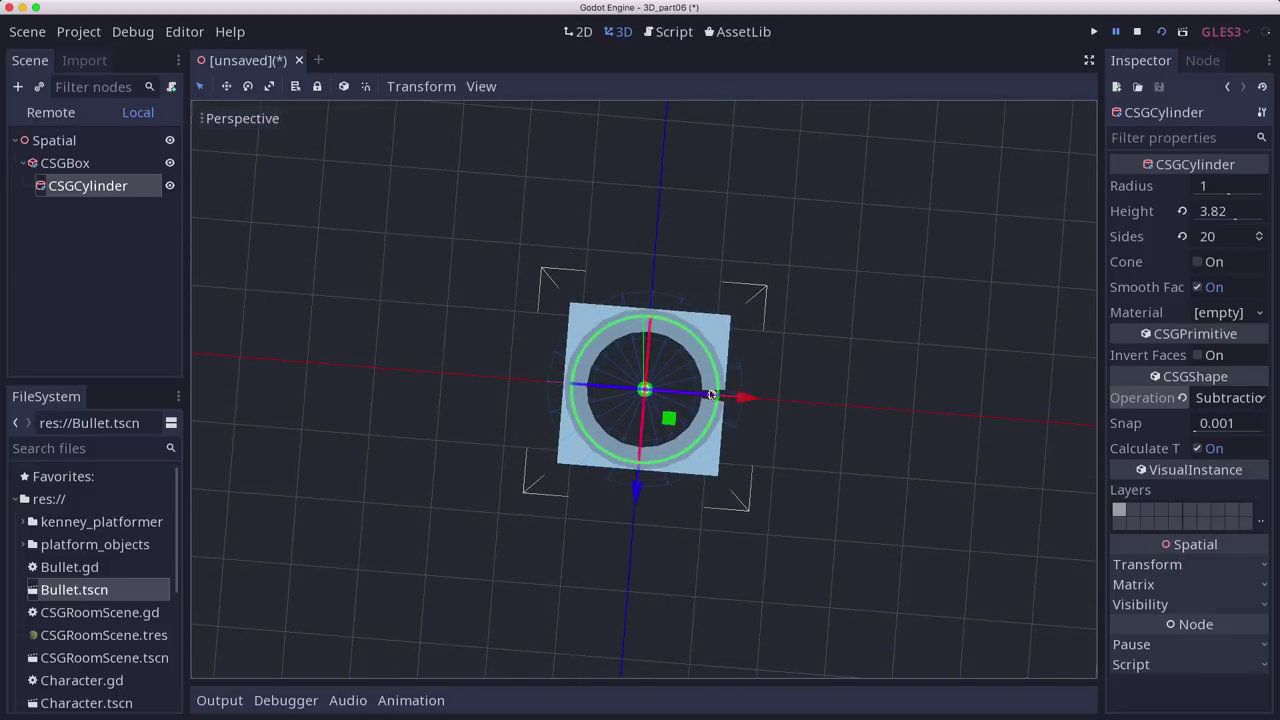
Step: Reduce the cylinder's radius to about 0.65 and tilt it about the Z axis so it cuts diagonally through the box
left_click_drag(709, 397, 687, 393)
middle_click_drag(780, 429, 784, 355)
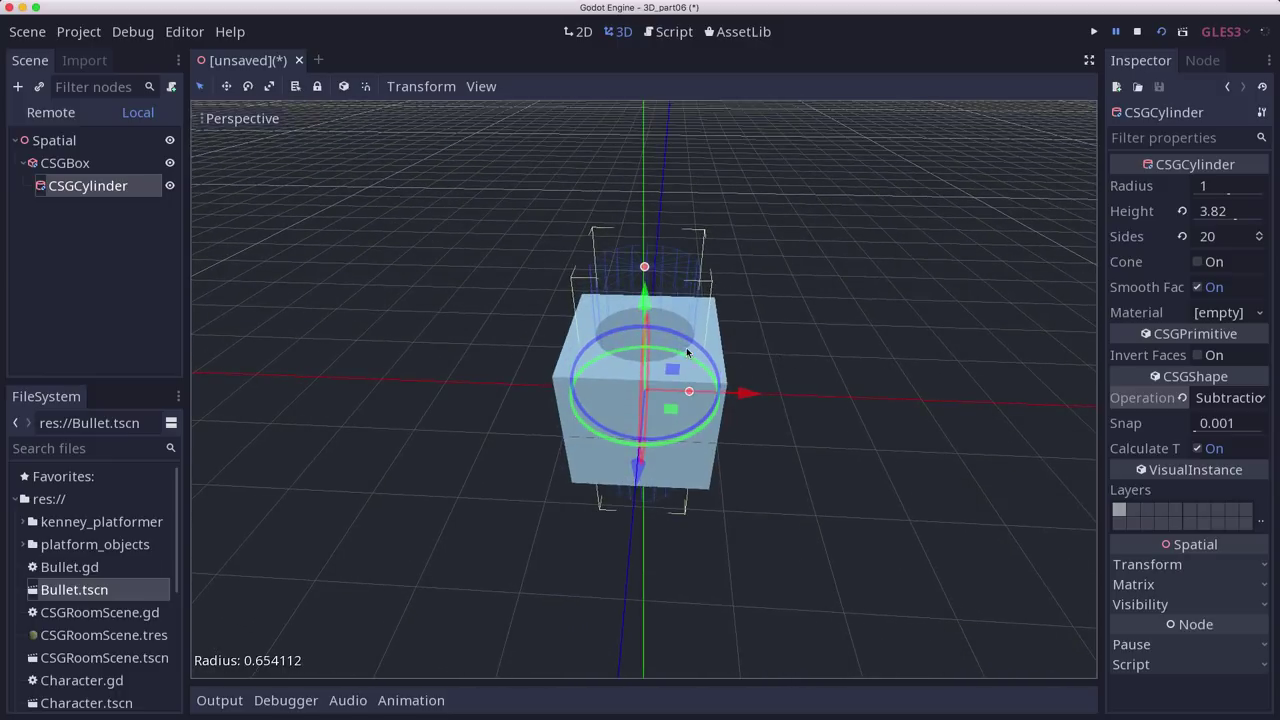
left_click_drag(686, 346, 775, 390)
middle_click_drag(775, 390, 900, 362)
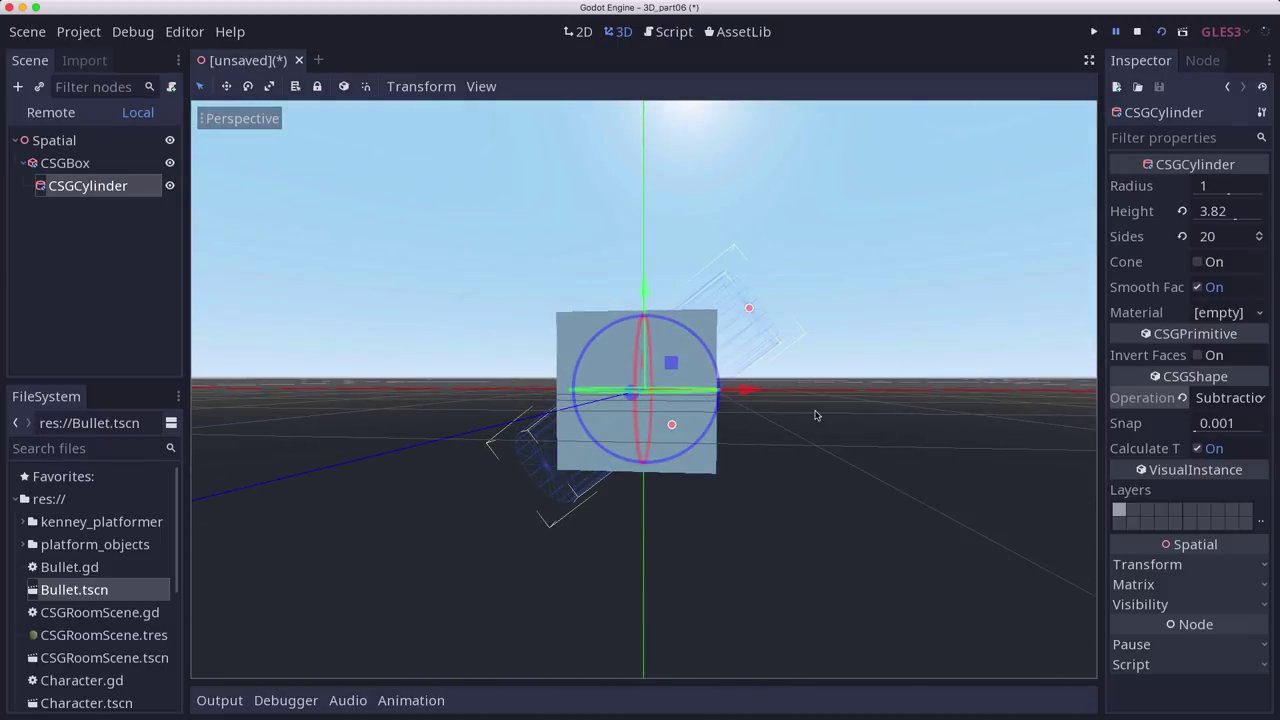
middle_click_drag(815, 415, 790, 460)
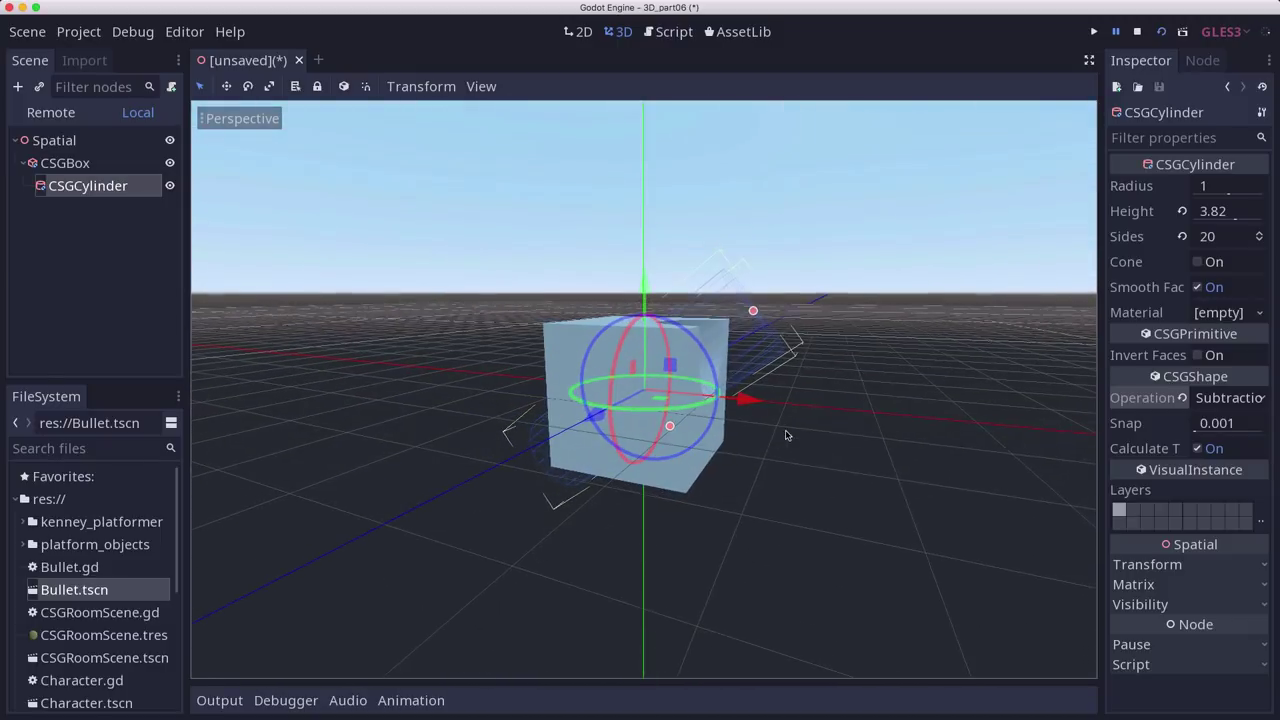
Step: Compare the CSGBox and CSGCylinder nodes and review the cylinder's Operation options
left_click(66, 163)
left_click(84, 183)
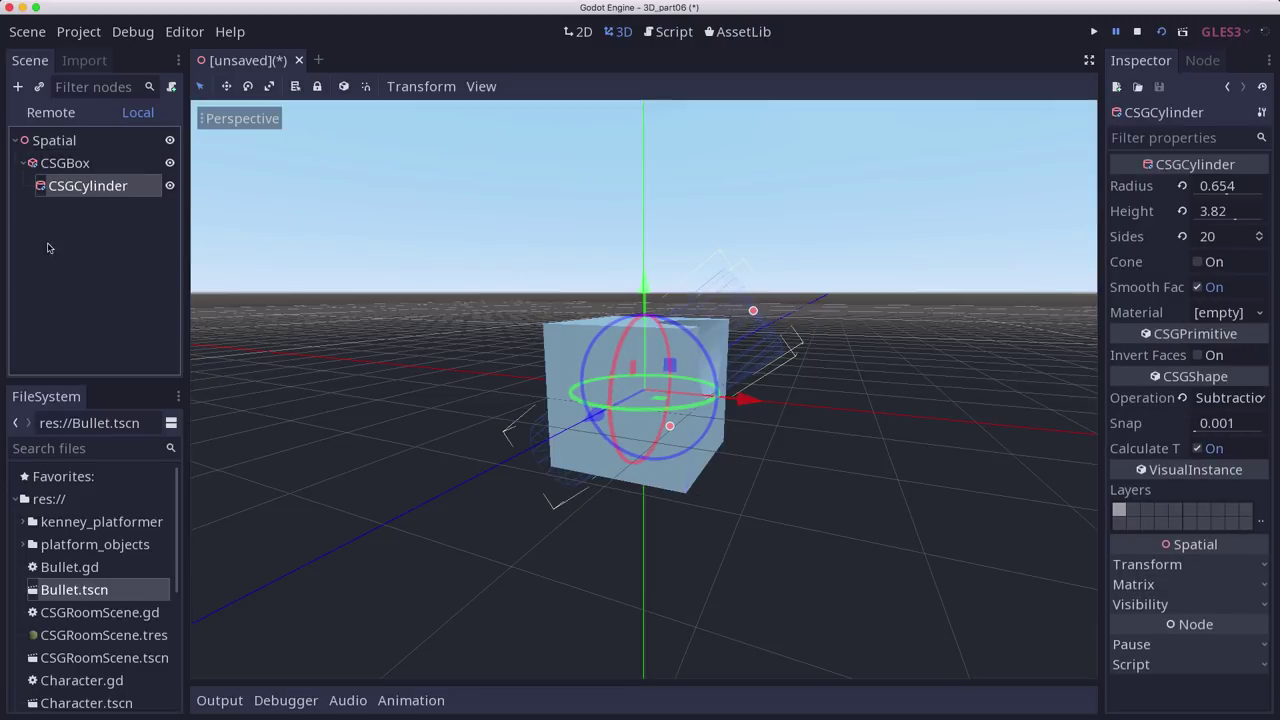
left_click(1234, 398)
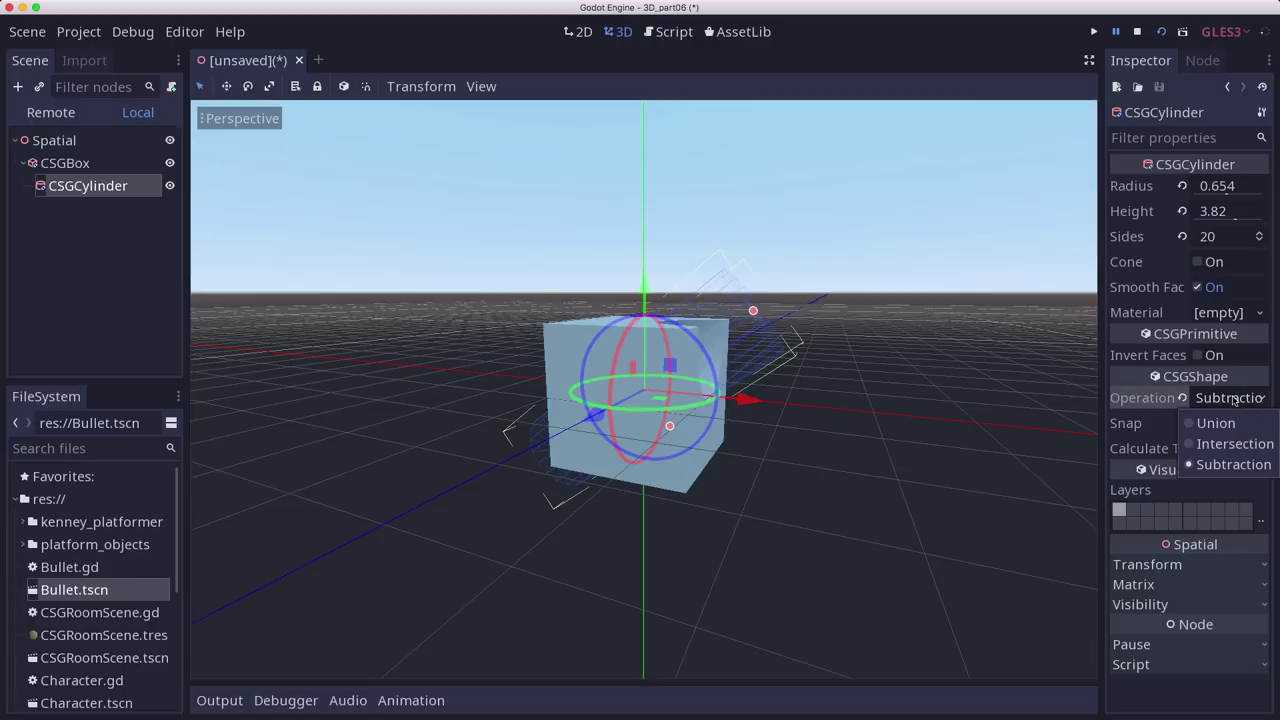
left_click(1234, 398)
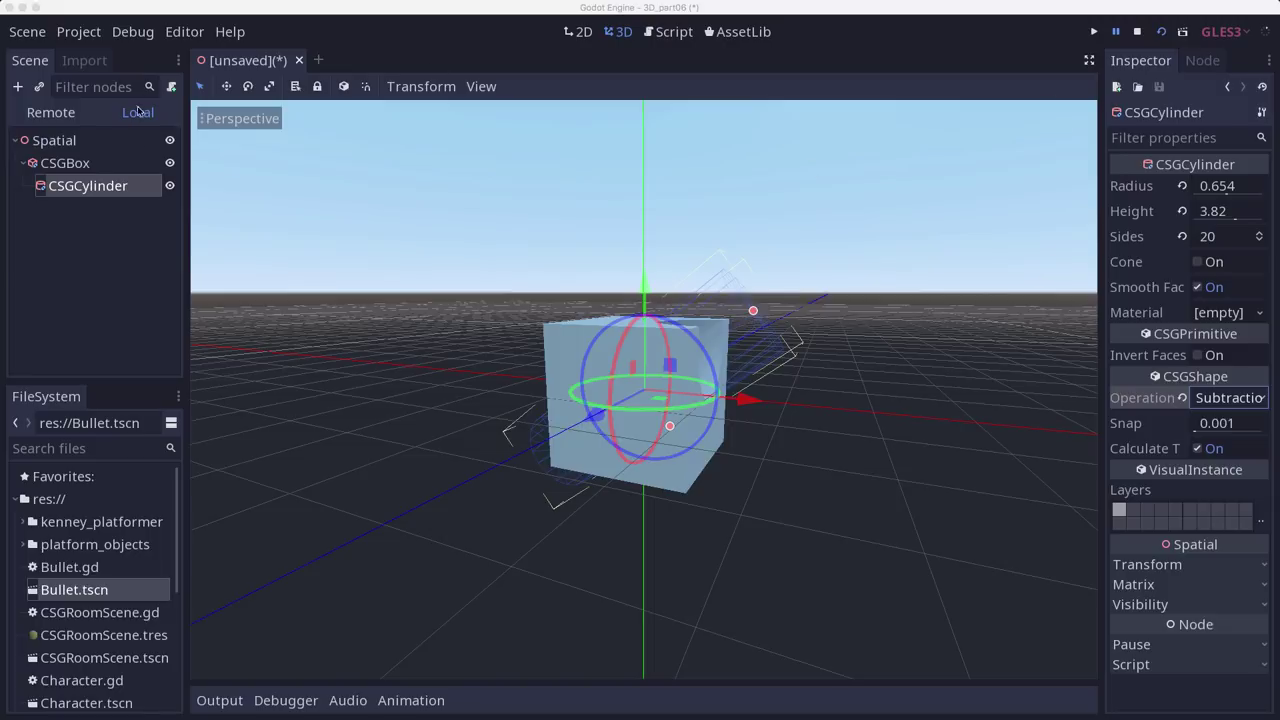
Step: Delete the CSGCylinder node from the CSGBox
right_click(100, 190)
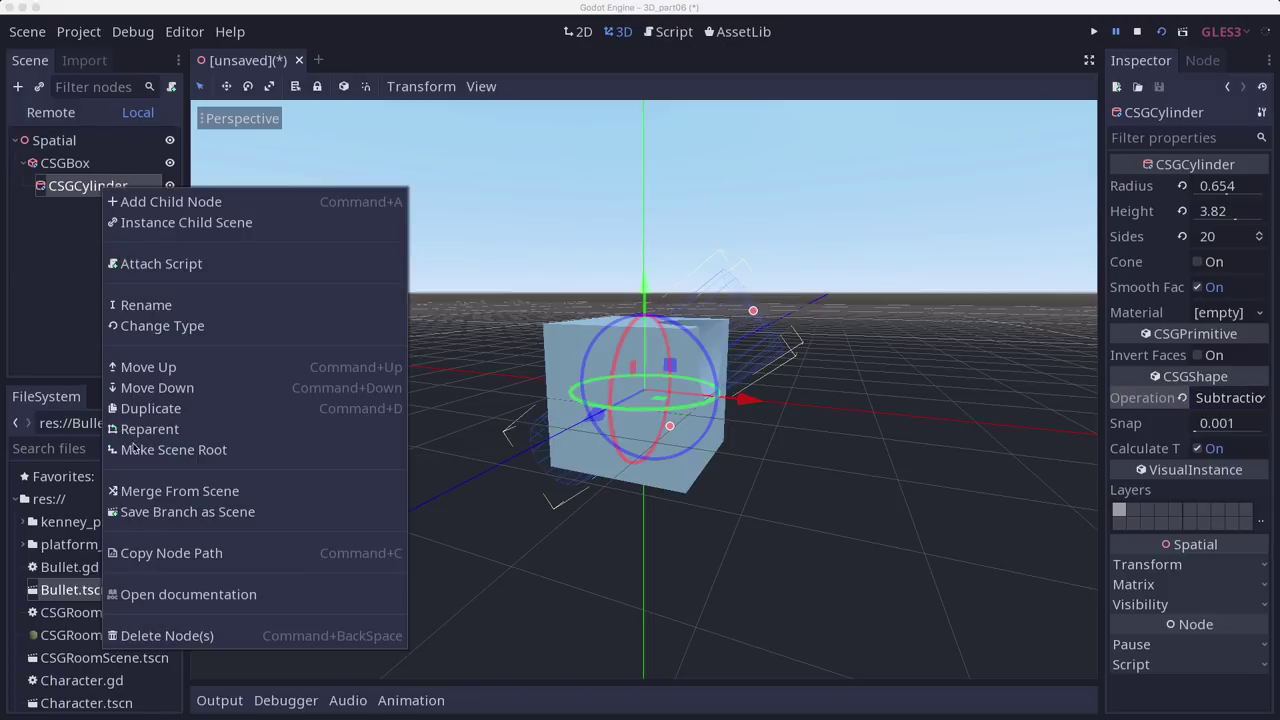
left_click(157, 636)
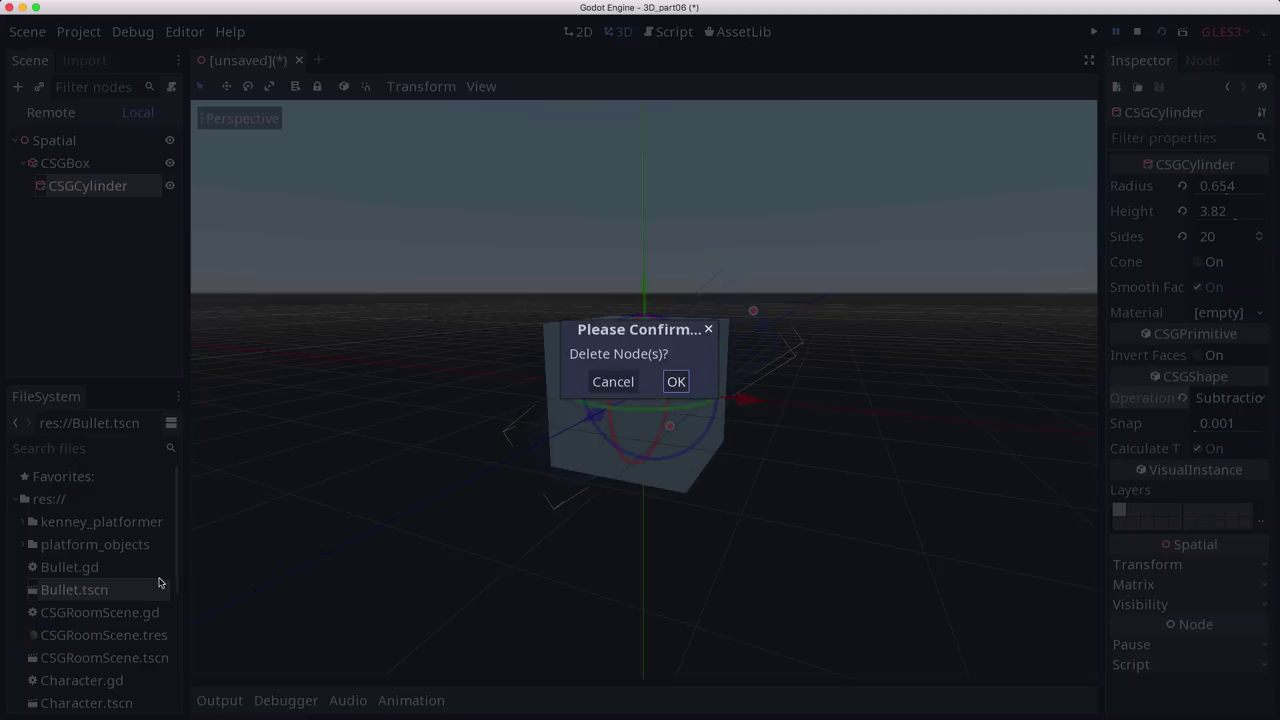
left_click(675, 383)
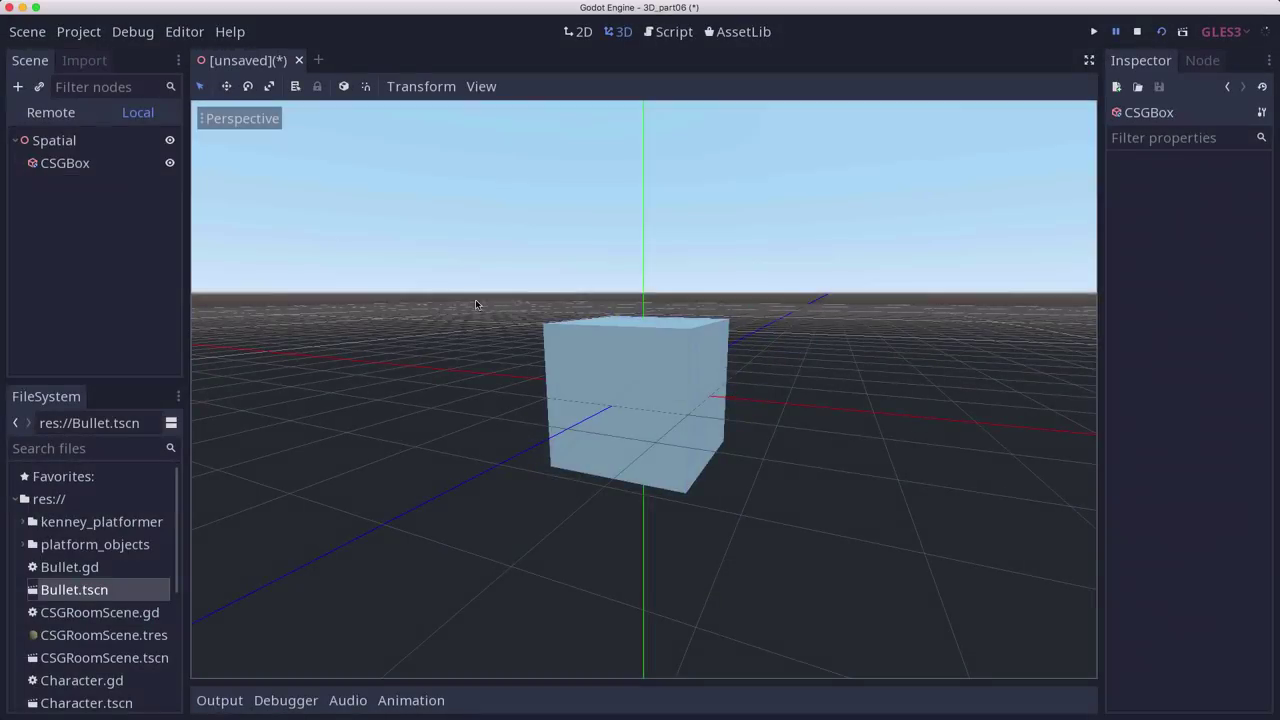
Step: Rename the CSGBox node to Room
left_click(76, 163)
left_click(76, 163)
type("Room")
key("Return")
Step: Set the Room box's width and depth to 20 and its height to 5
scroll(392, 172, "up", 1)
left_click(1207, 188)
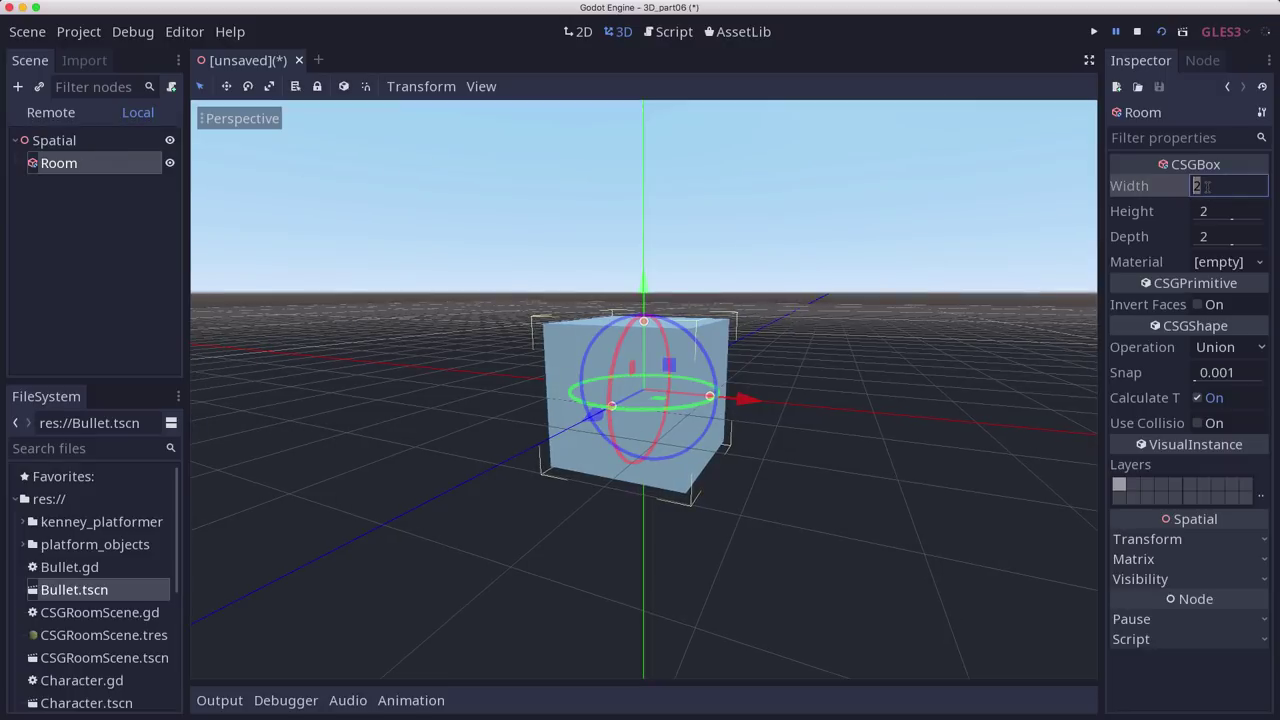
key("Tab")
key("Tab")
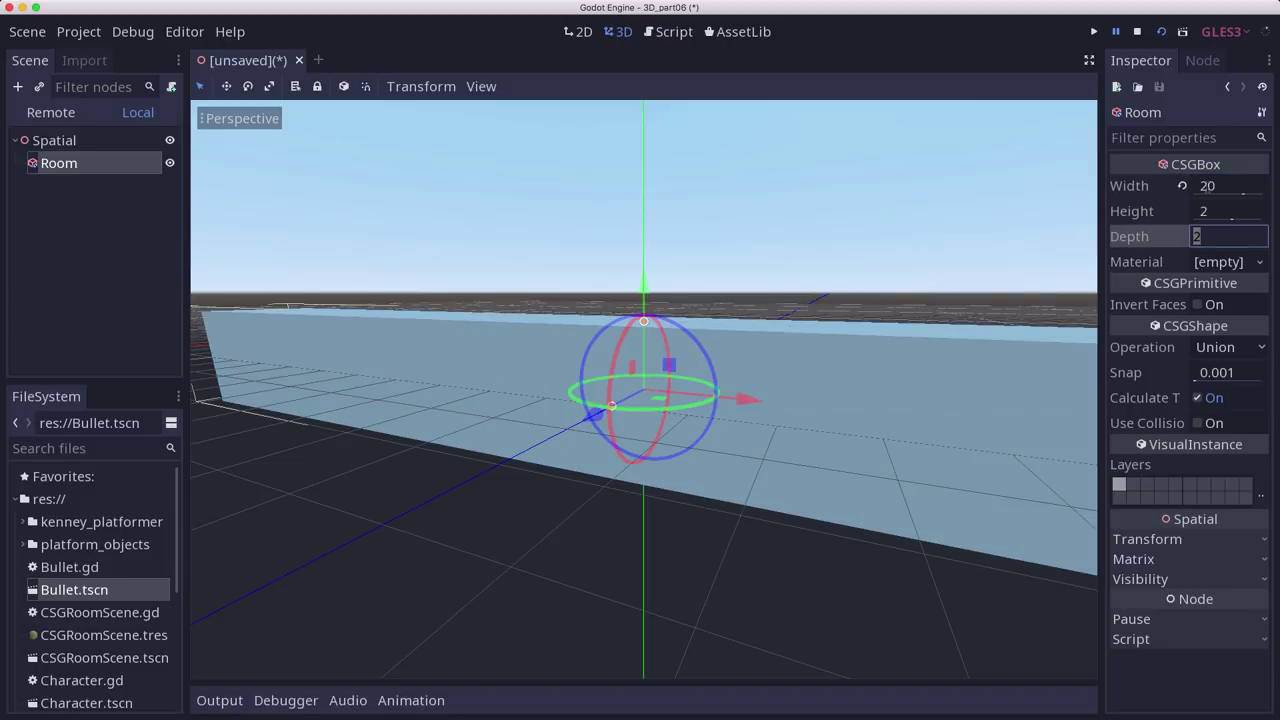
type("20")
key("Return")
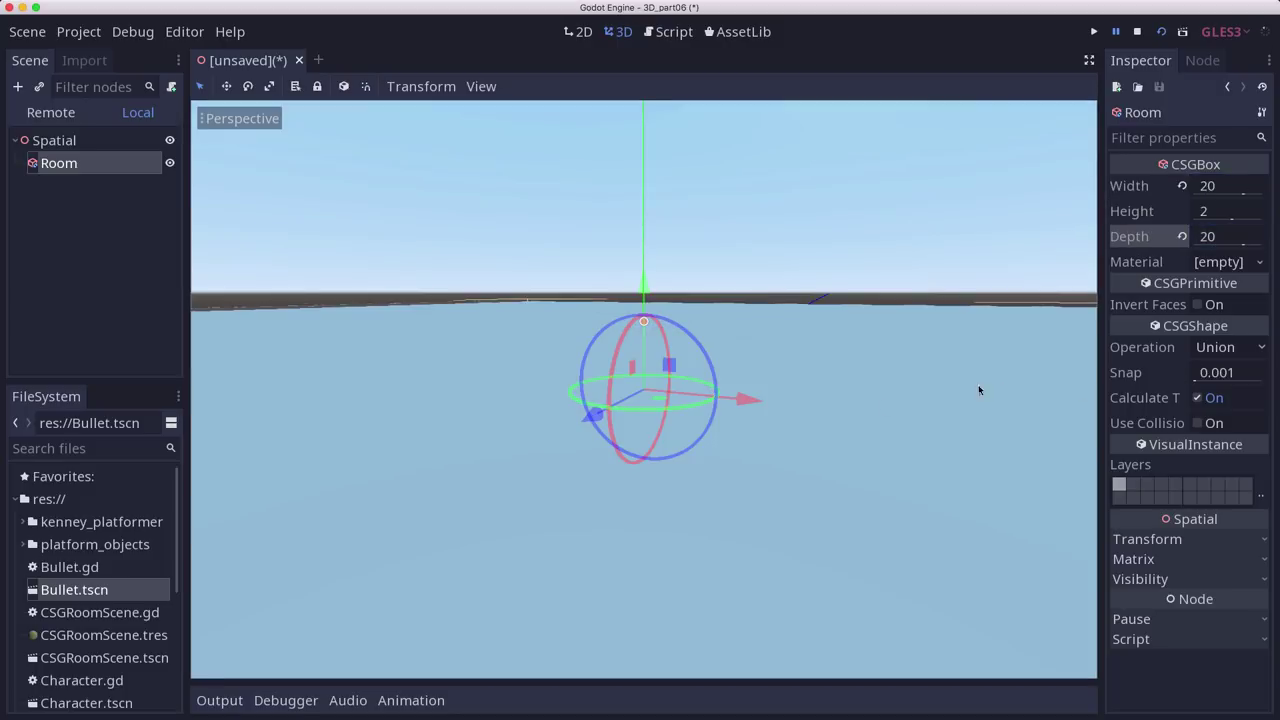
scroll(860, 398, "down", 8)
middle_click_drag(789, 391, 795, 362)
left_click(1208, 211)
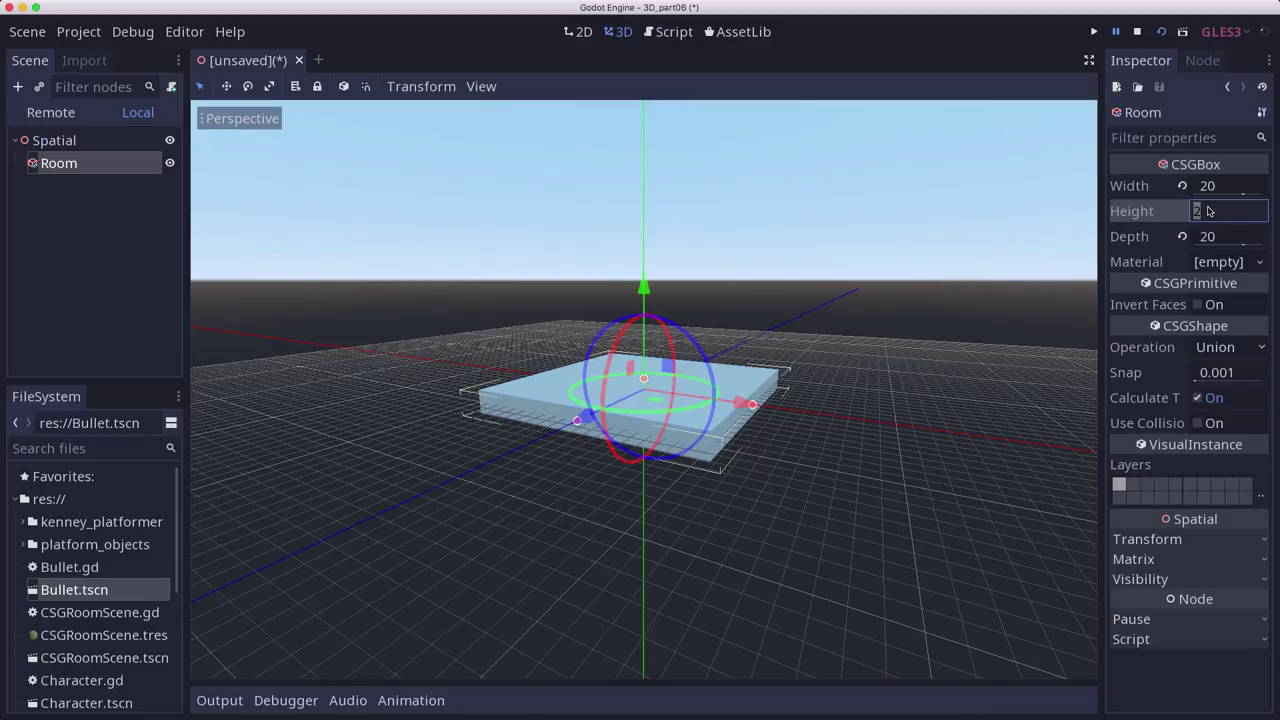
type("5")
key("Return")
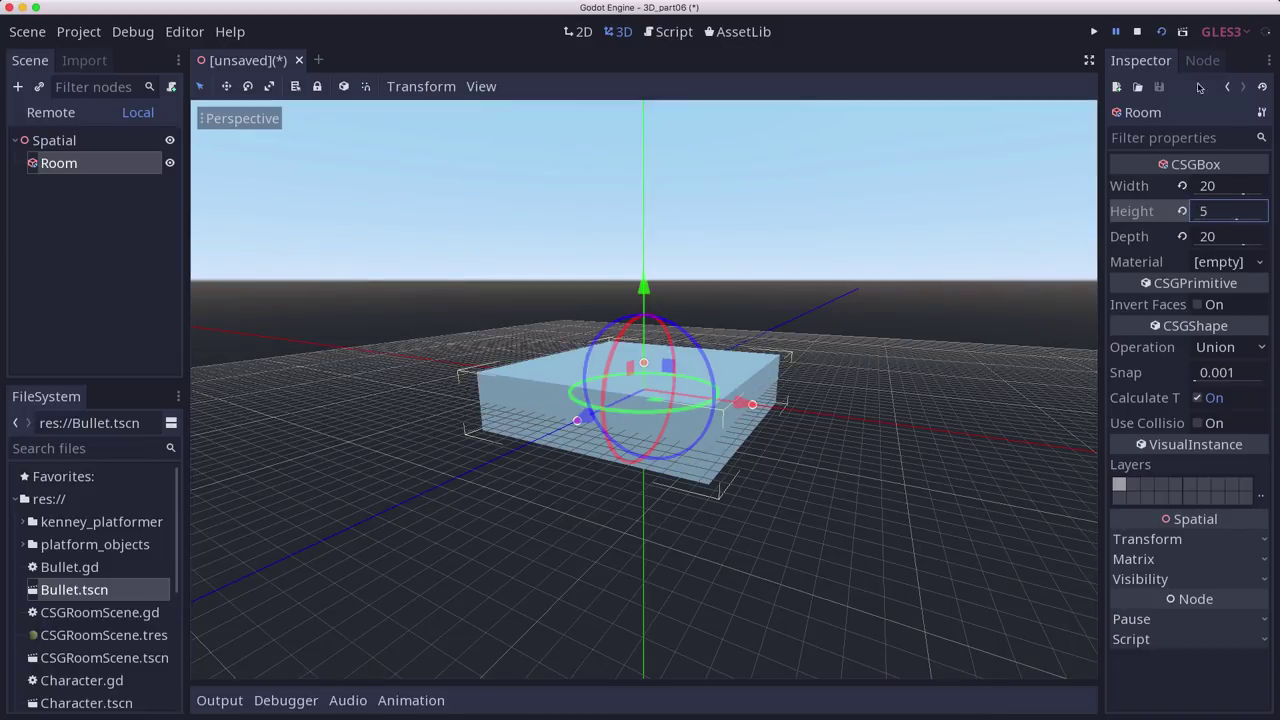
Step: Enable Invert Faces on the Room box and inspect its interior
scroll(814, 370, "up", 5)
middle_click_drag(814, 365, 769, 394)
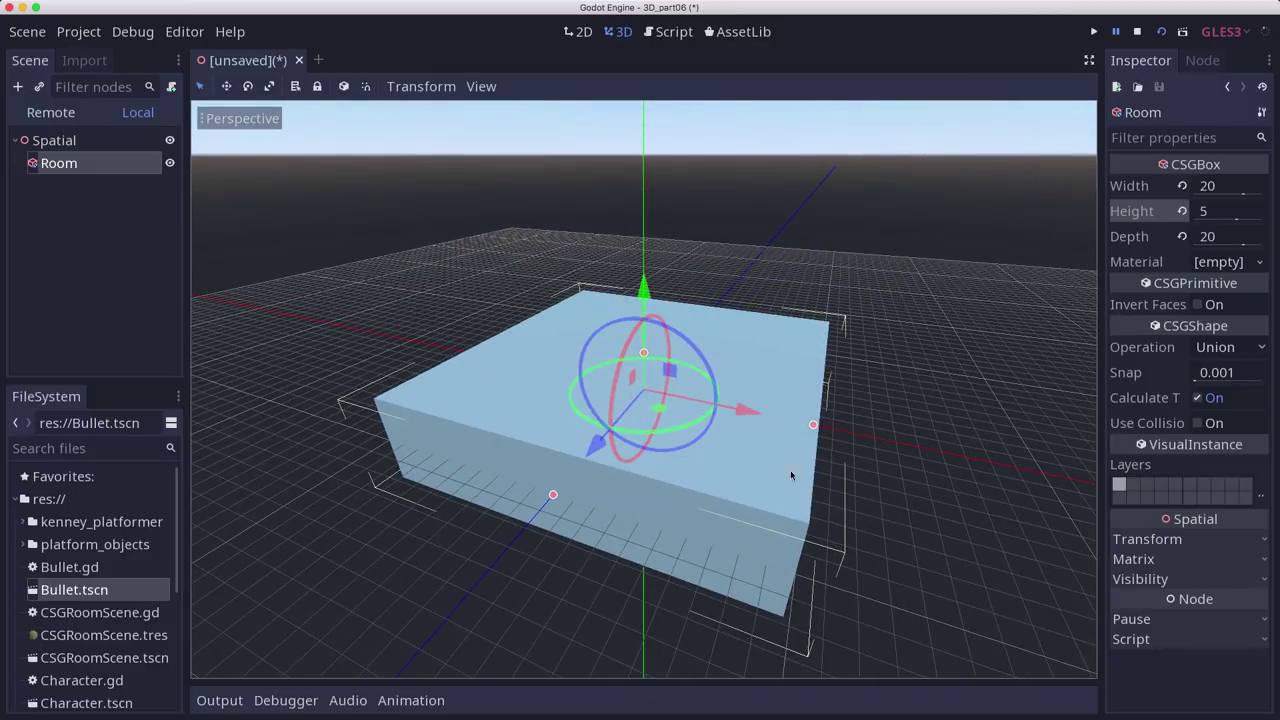
left_click(1198, 305)
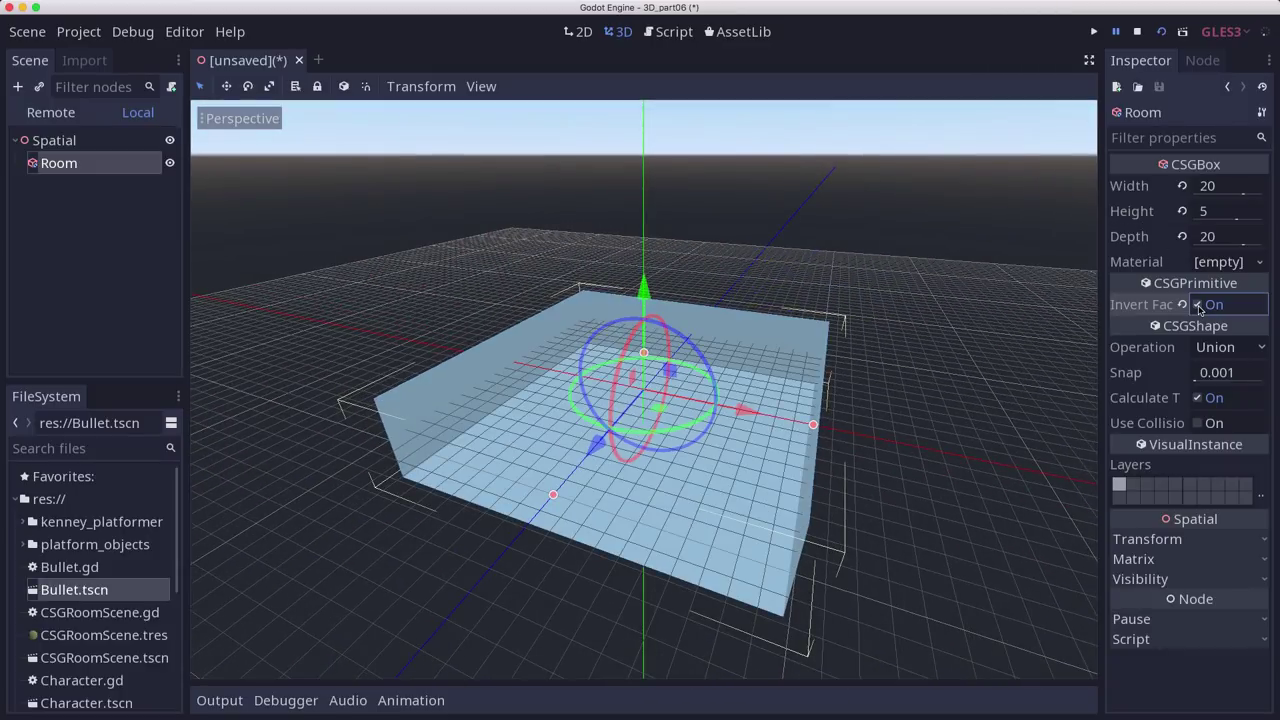
scroll(712, 465, "up", 3)
scroll(711, 464, "down", 2)
scroll(711, 464, "up", 5)
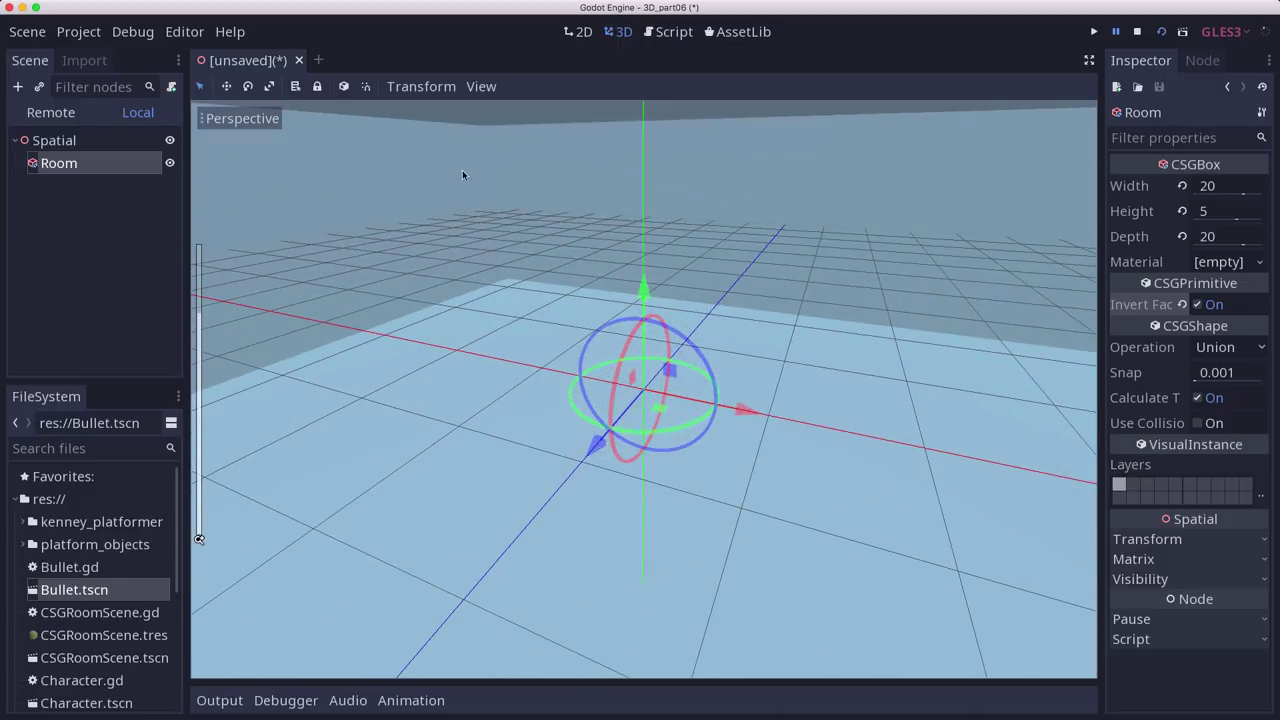
Step: Raise the Room box until its floor sits at the ground grid, and enable Use Collision on it
scroll(745, 405, "down", 5)
mouse_move(750, 386)
middle_mouse_down()
mouse_move(758, 364)
mouse_move(970, 379)
mouse_move(952, 353)
mouse_move(758, 382)
mouse_move(745, 405)
mouse_move(760, 380)
mouse_move(775, 400)
mouse_move(758, 385)
middle_mouse_up()
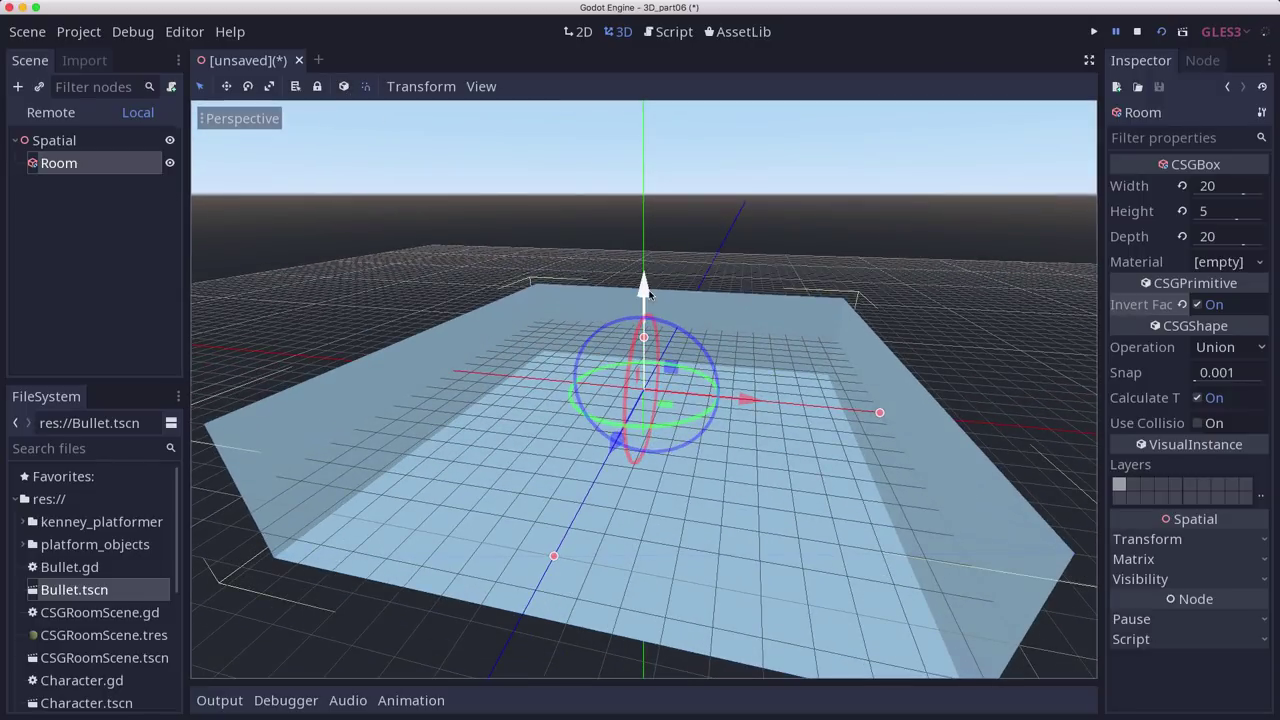
left_click_drag(643, 287, 637, 229)
scroll(674, 426, "up", 3)
middle_click_drag(674, 426, 700, 383)
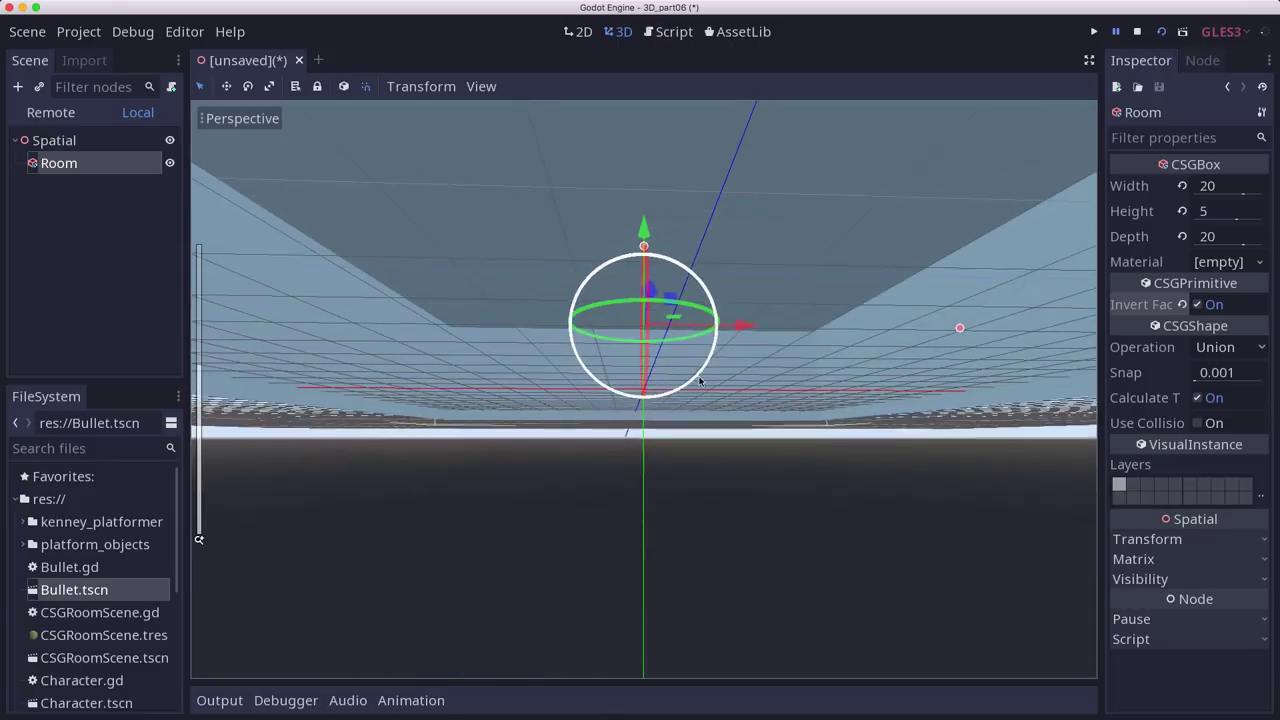
scroll(695, 378, "down", 8)
middle_click_drag(743, 371, 766, 444)
scroll(586, 444, "up", 8)
middle_click_drag(586, 444, 655, 380)
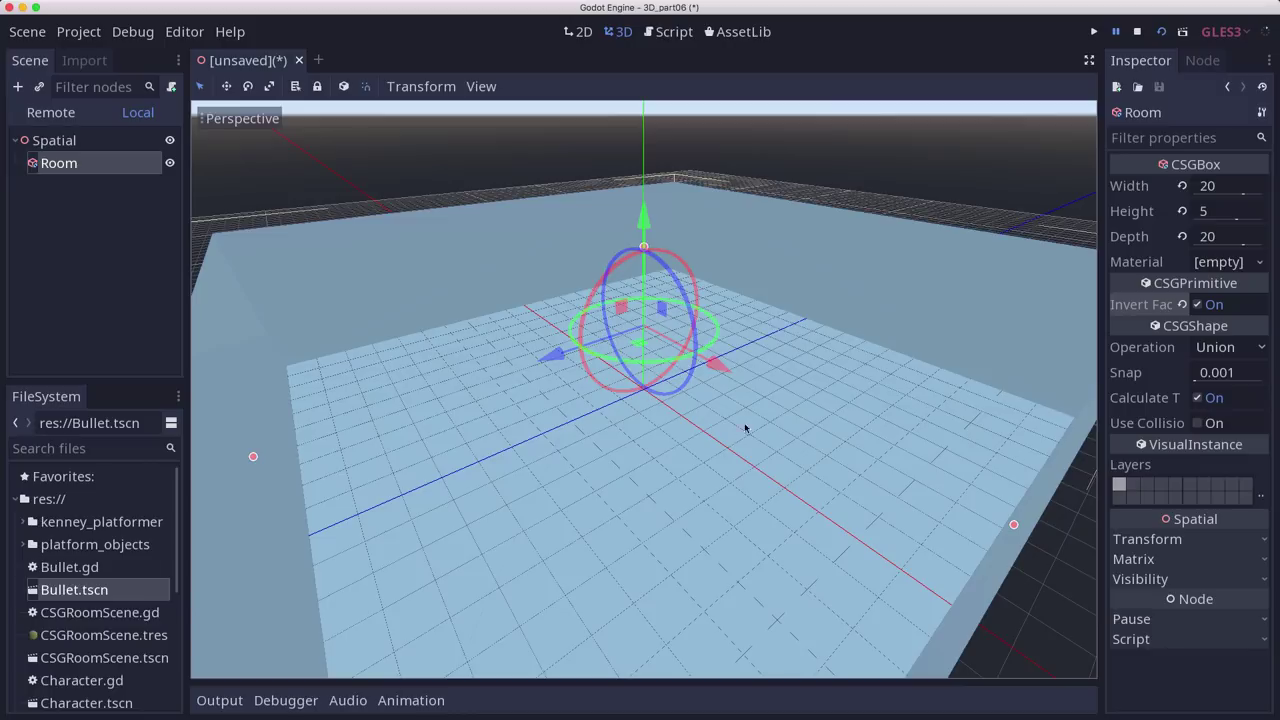
left_click(1197, 423)
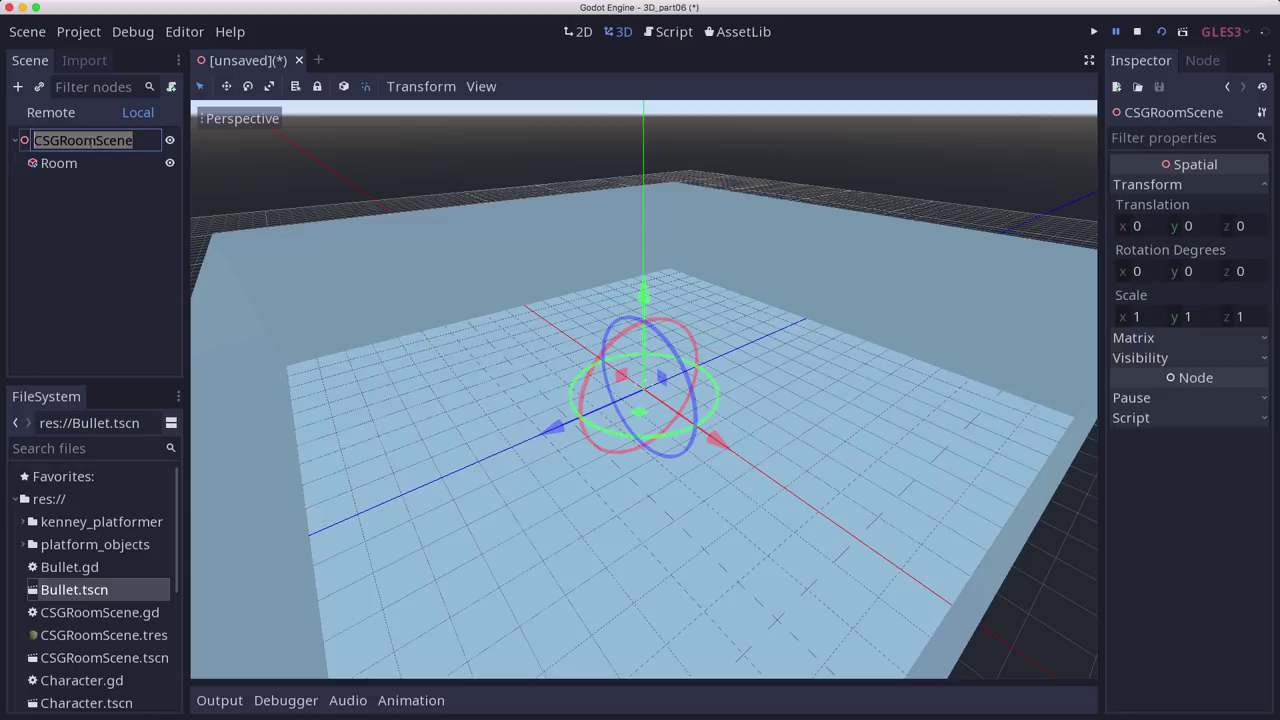
Step: Rename the scene's root node to CSGRoom and save the scene as CSGRoom.tscn
type("C")
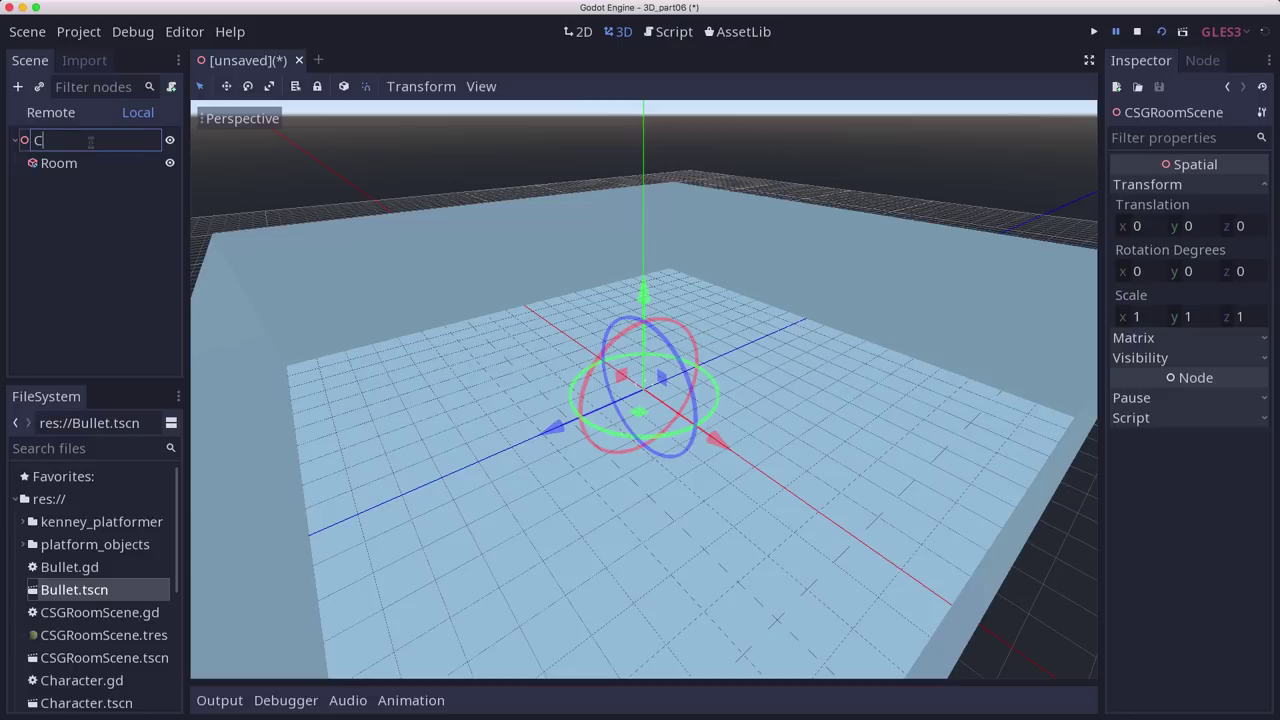
type("SGRoom")
key("Return")
key("super+s")
key("Return")
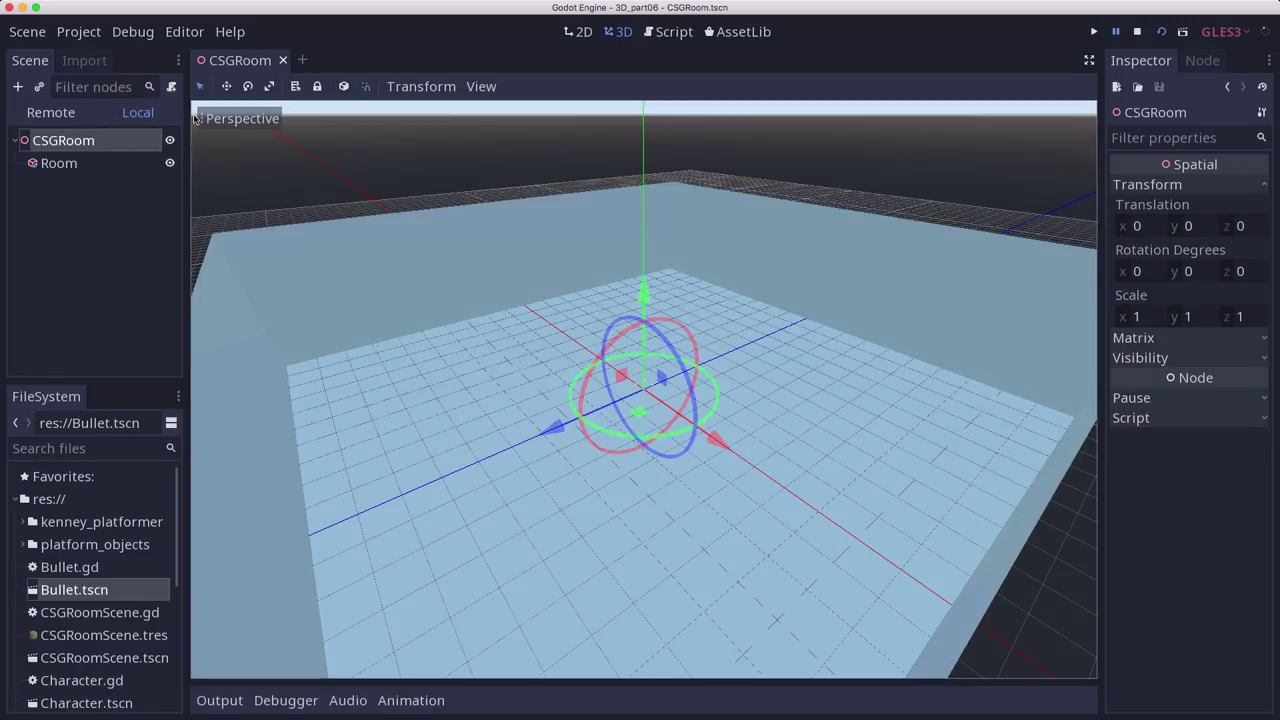
Step: Instance the Character scene under the CSGRoom root and raise it slightly above the room's floor
left_click(39, 87)
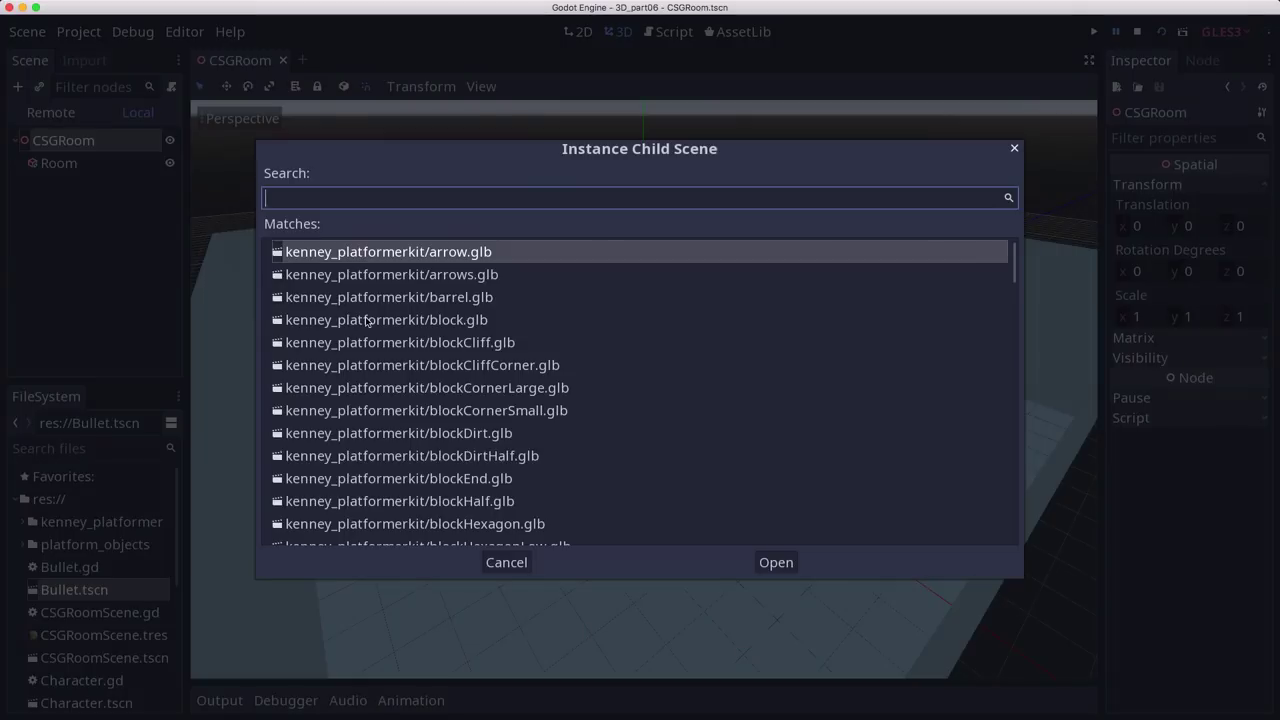
type("chara")
key("Return")
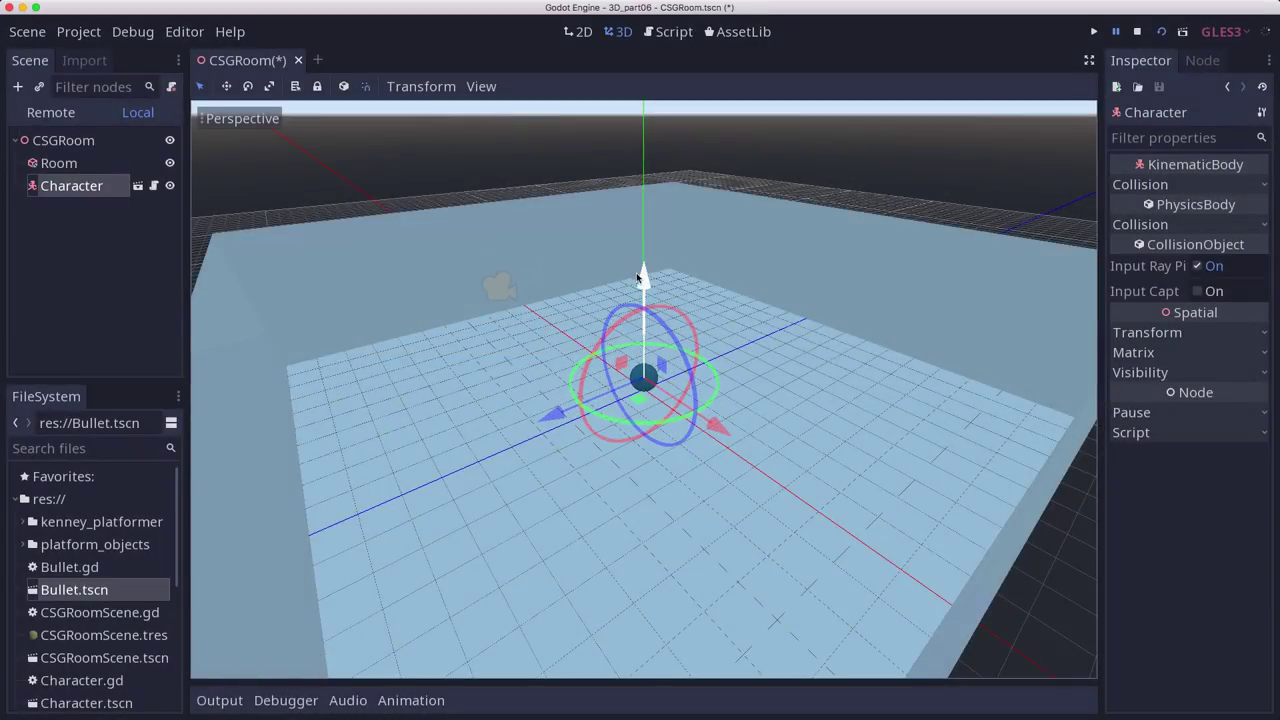
middle_click_drag(645, 288, 793, 402)
scroll(792, 397, "up", 6)
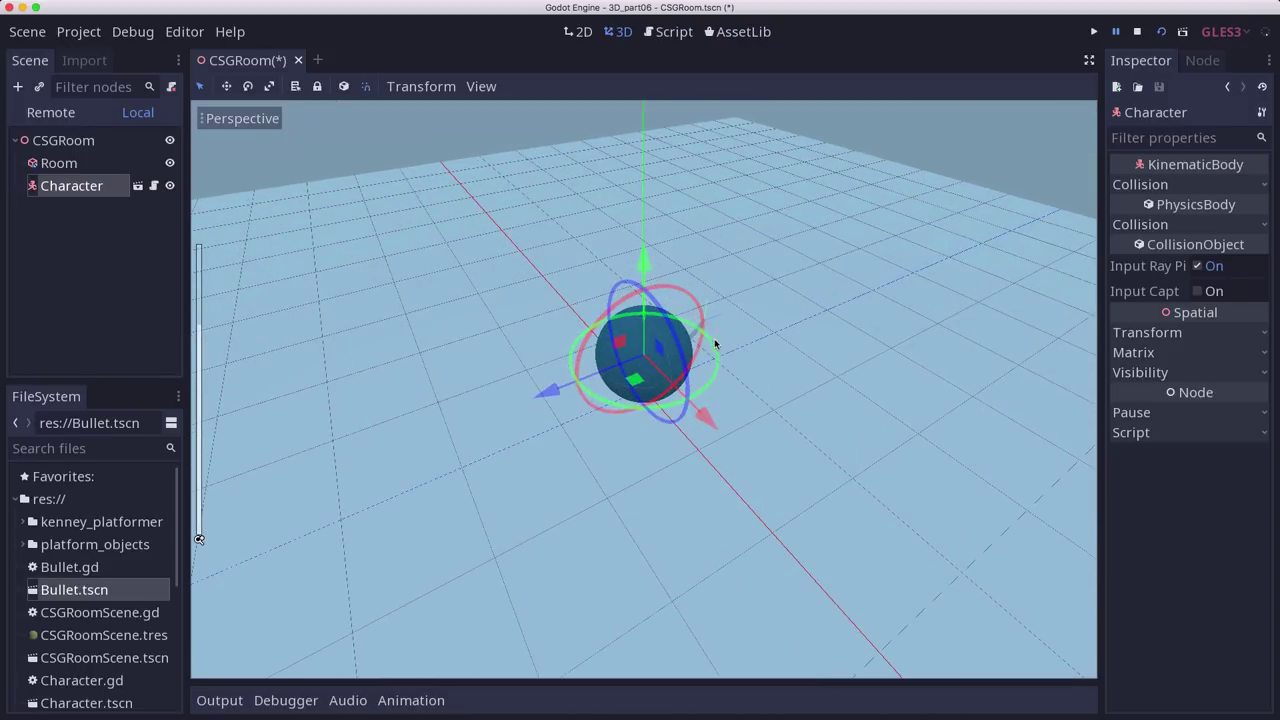
middle_click_drag(751, 349, 796, 358)
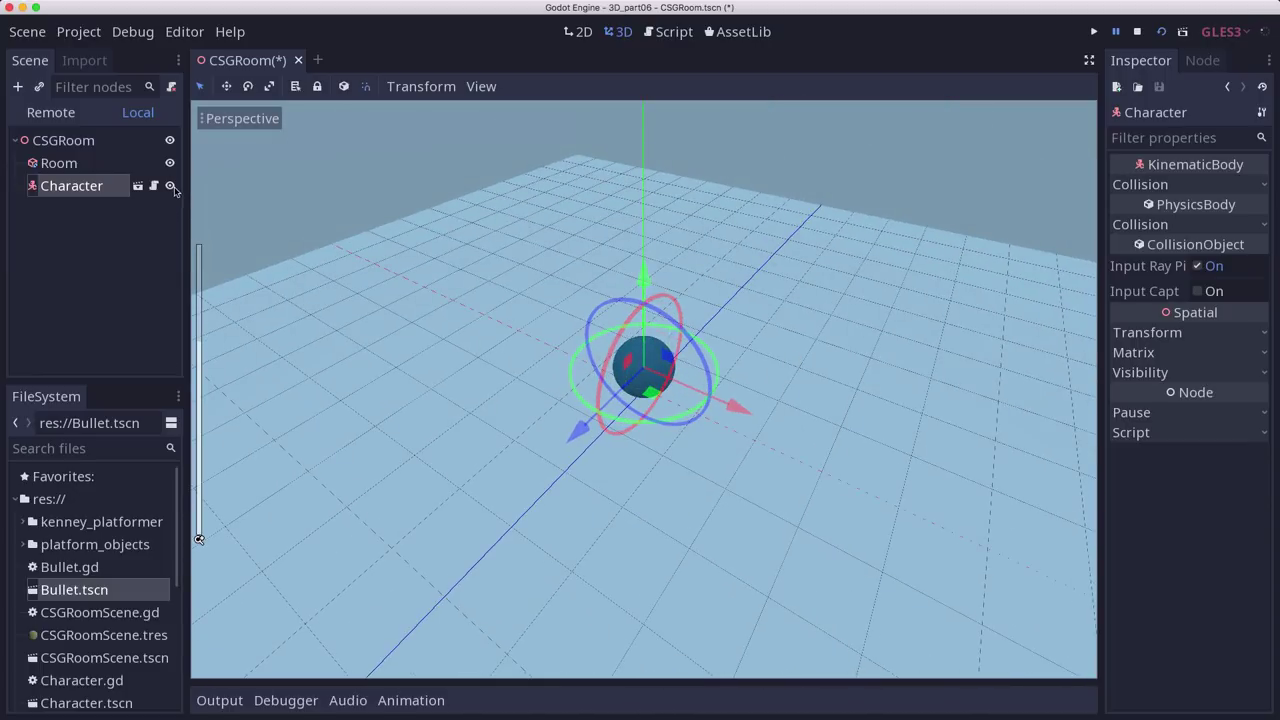
Step: Attach a new CSGRoom.gd script to the root node and delete the template code below the extends line
left_click(86, 140)
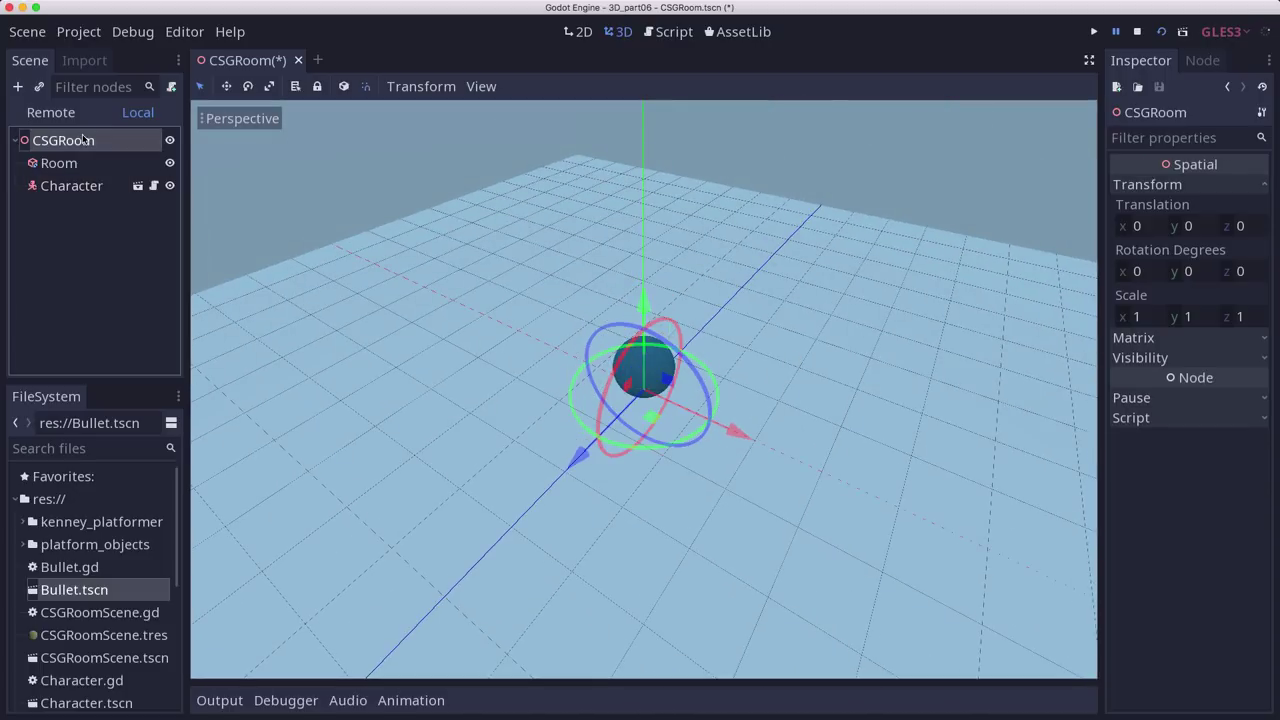
left_click(172, 87)
left_click(753, 586)
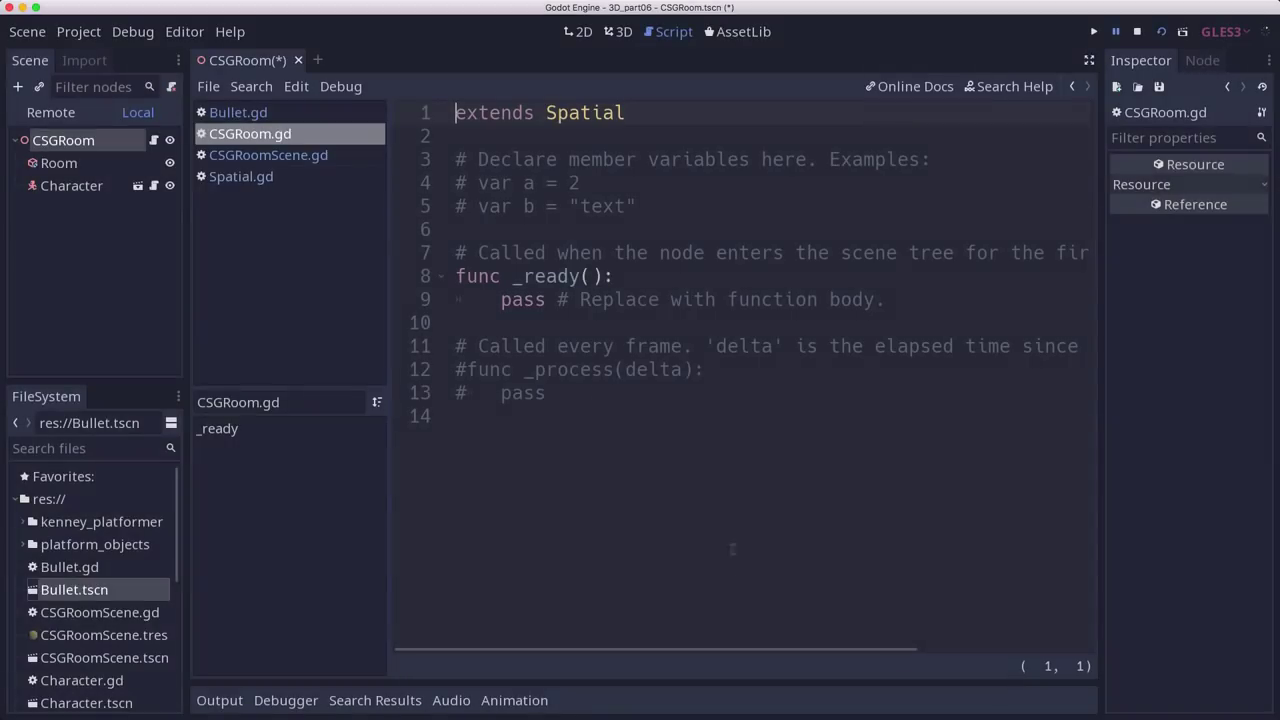
left_click_drag(470, 418, 400, 159)
key("BackSpace")
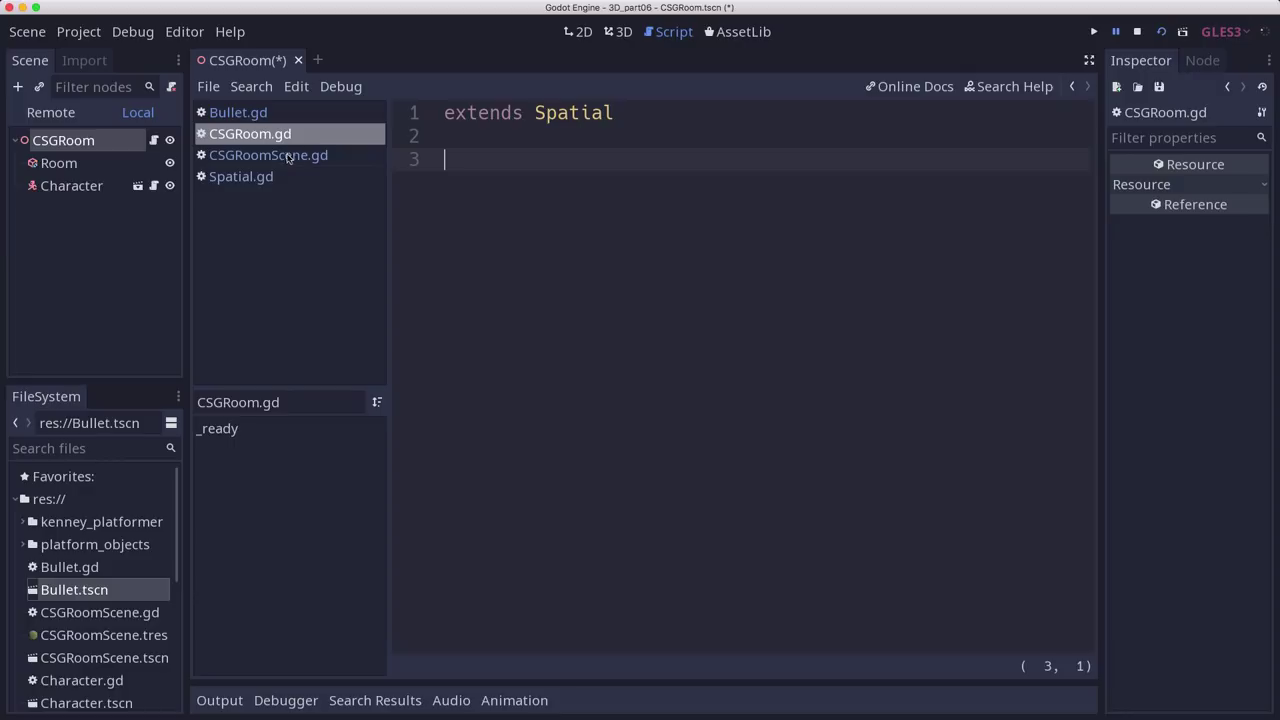
Step: Copy the _ready and _input mouse-capture functions from Spatial.gd into CSGRoom.gd
left_click(264, 178)
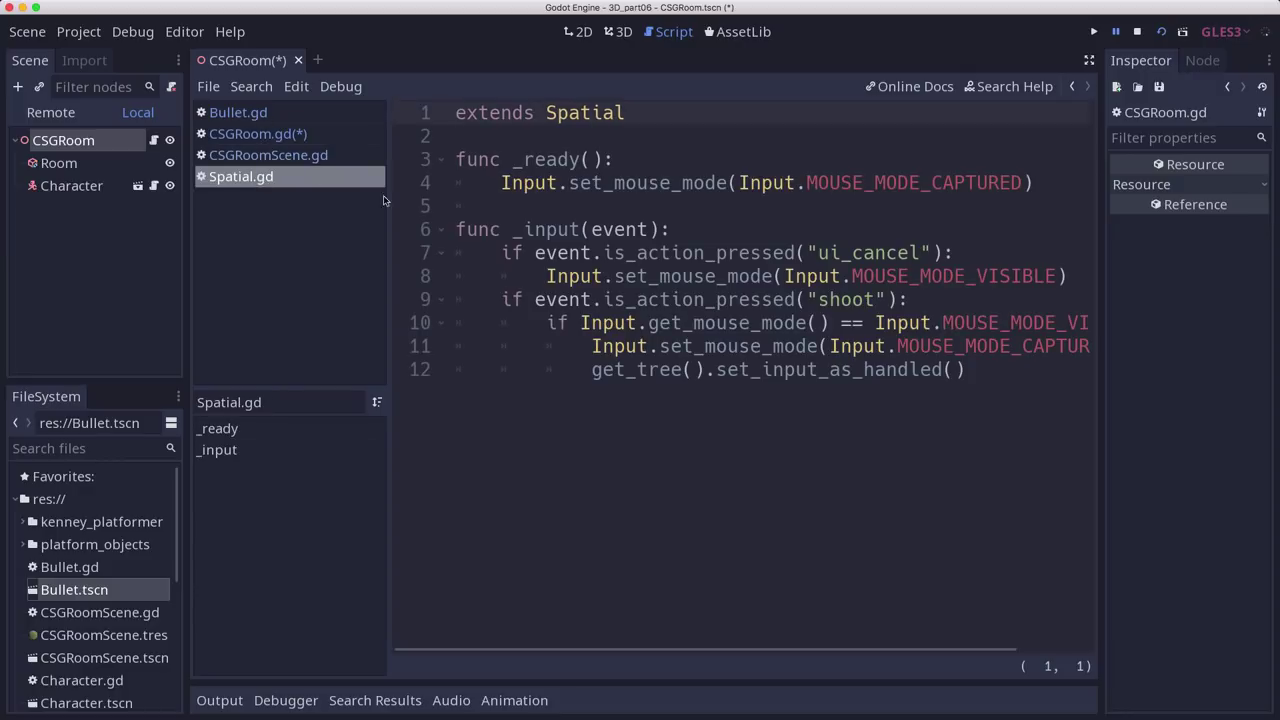
left_click_drag(649, 400, 449, 124)
left_click(301, 134)
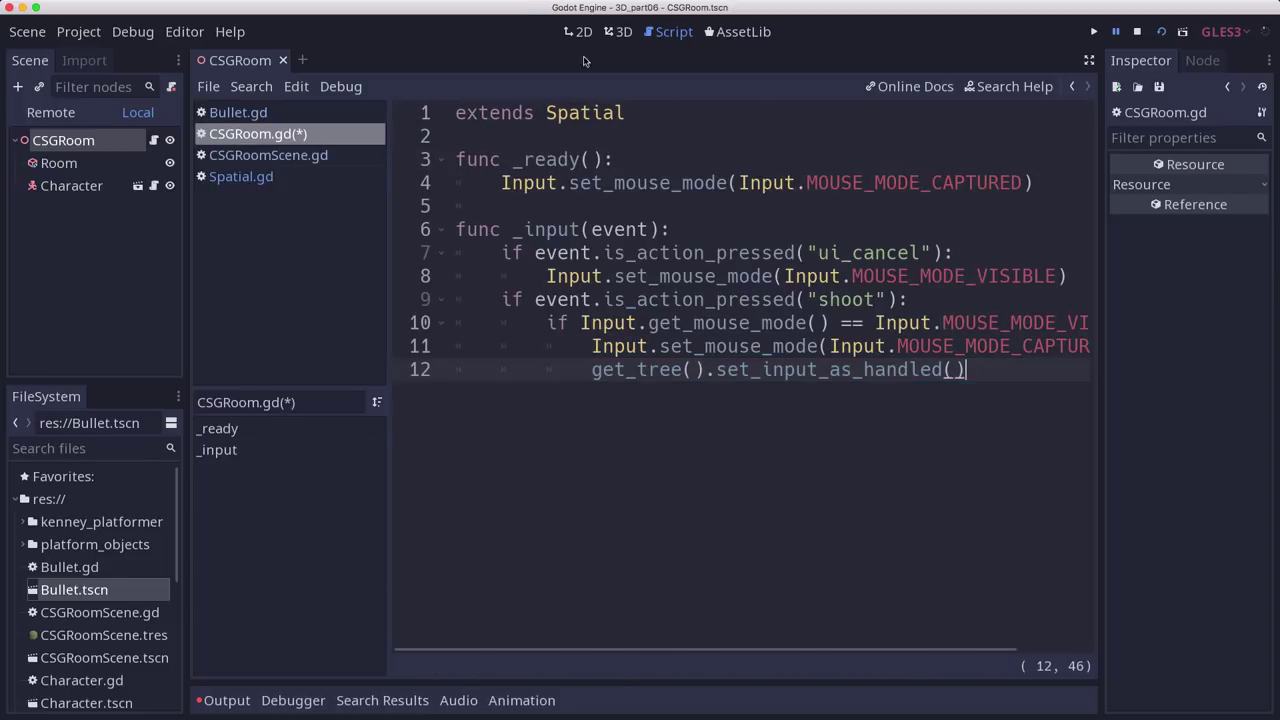
Step: Return to the 3D view, run the CSGRoom scene, and move the character around inside the room
left_click(618, 34)
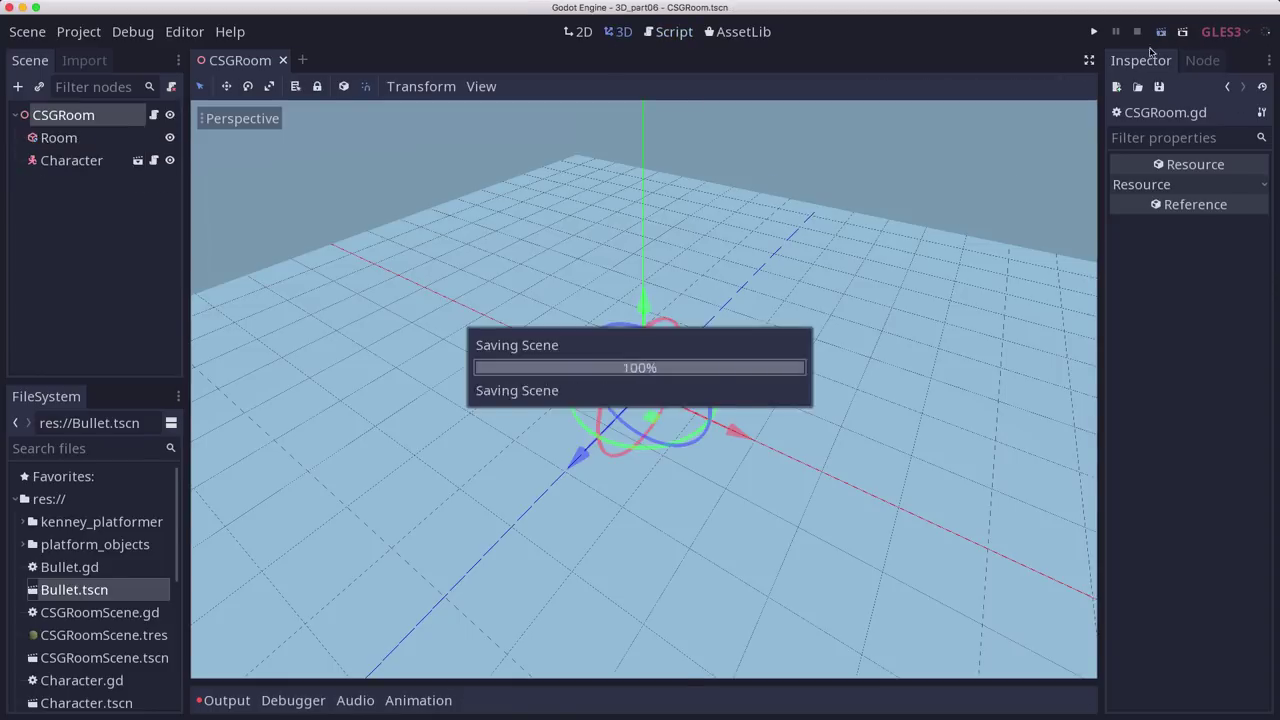
left_click(1162, 33)
key("w")
key("w")
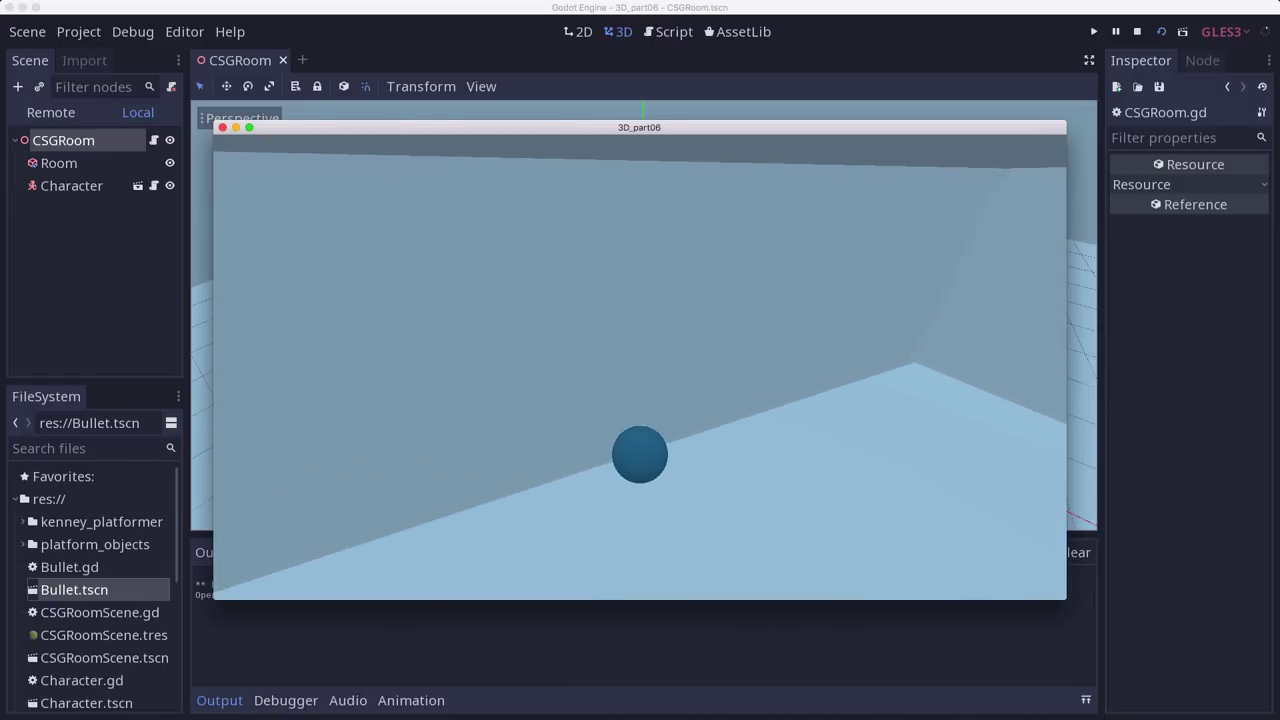
key("Left")
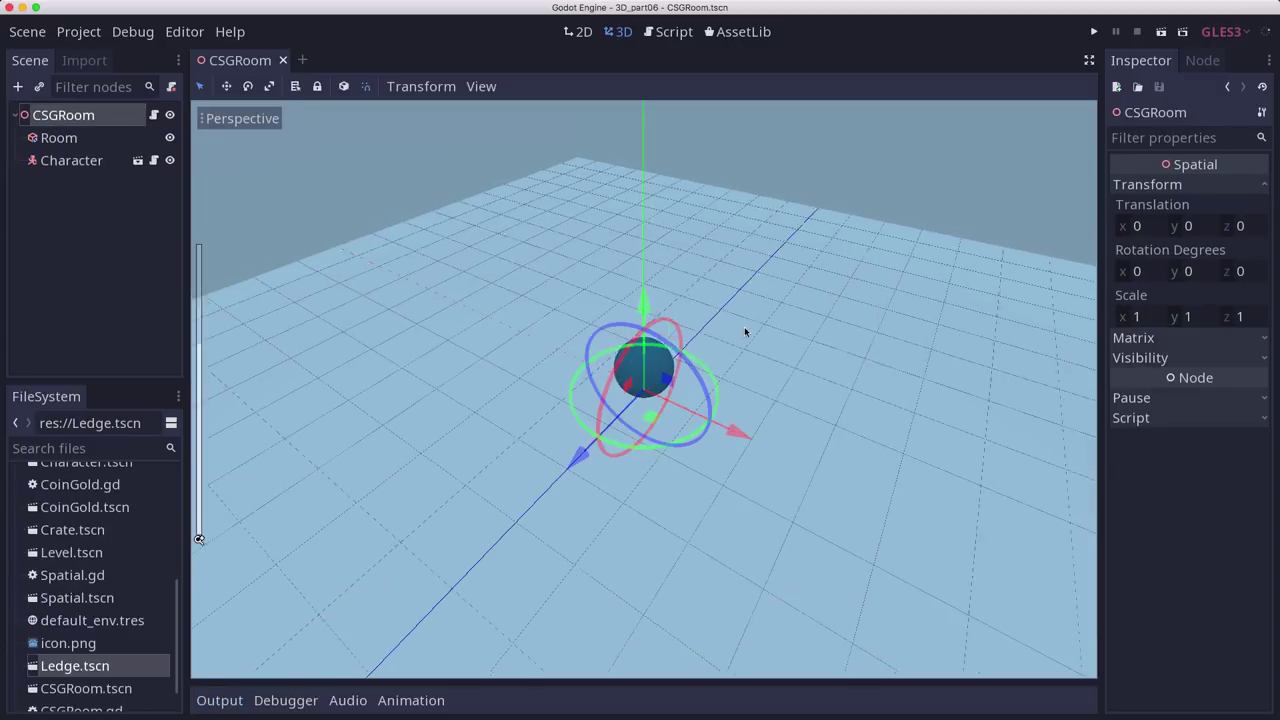
scroll(744, 328, "down", 4)
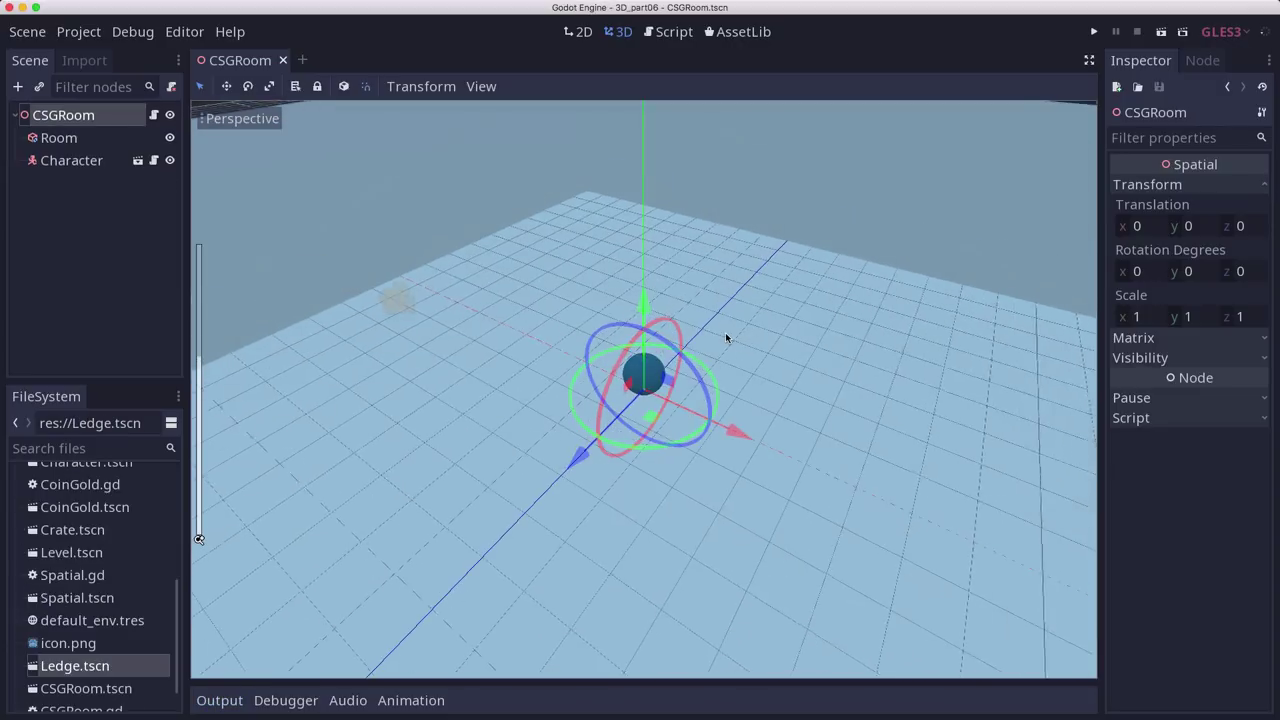
middle_click_drag(726, 332, 668, 304)
middle_click_drag(523, 366, 405, 309)
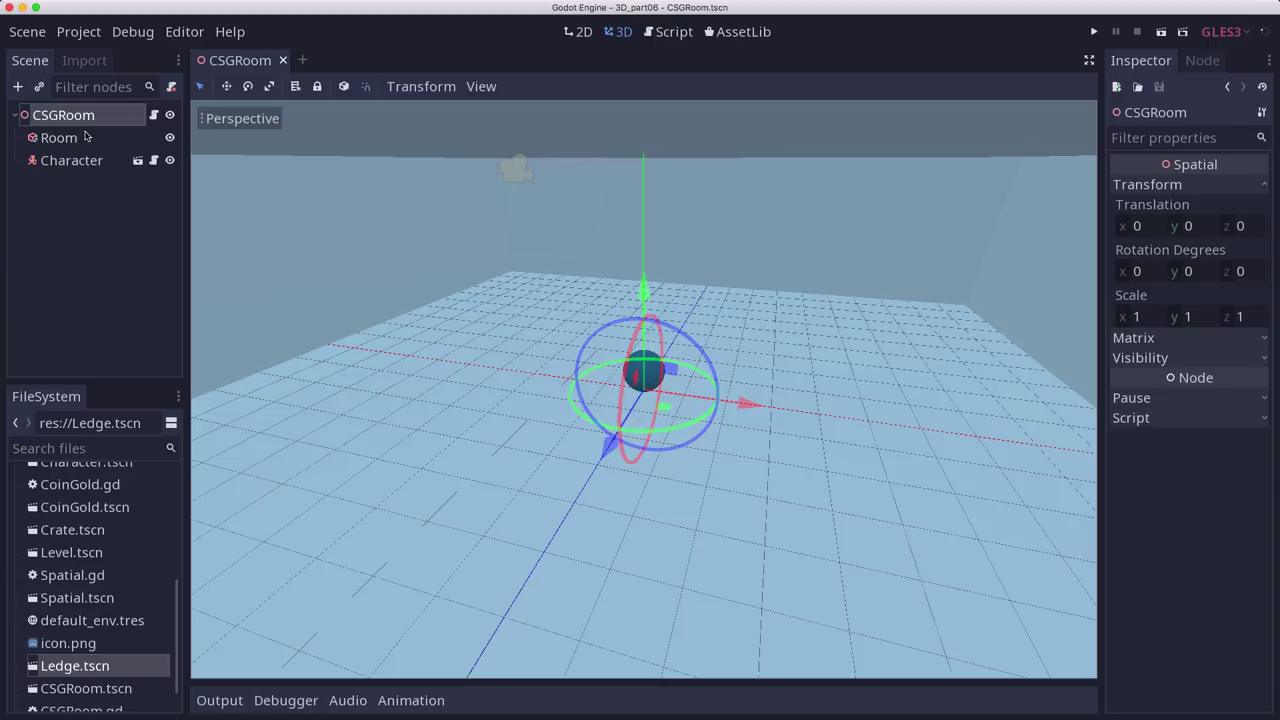
Step: Create a new scene with a CSGCombiner root node and rename that node to Ledge
left_click(303, 60)
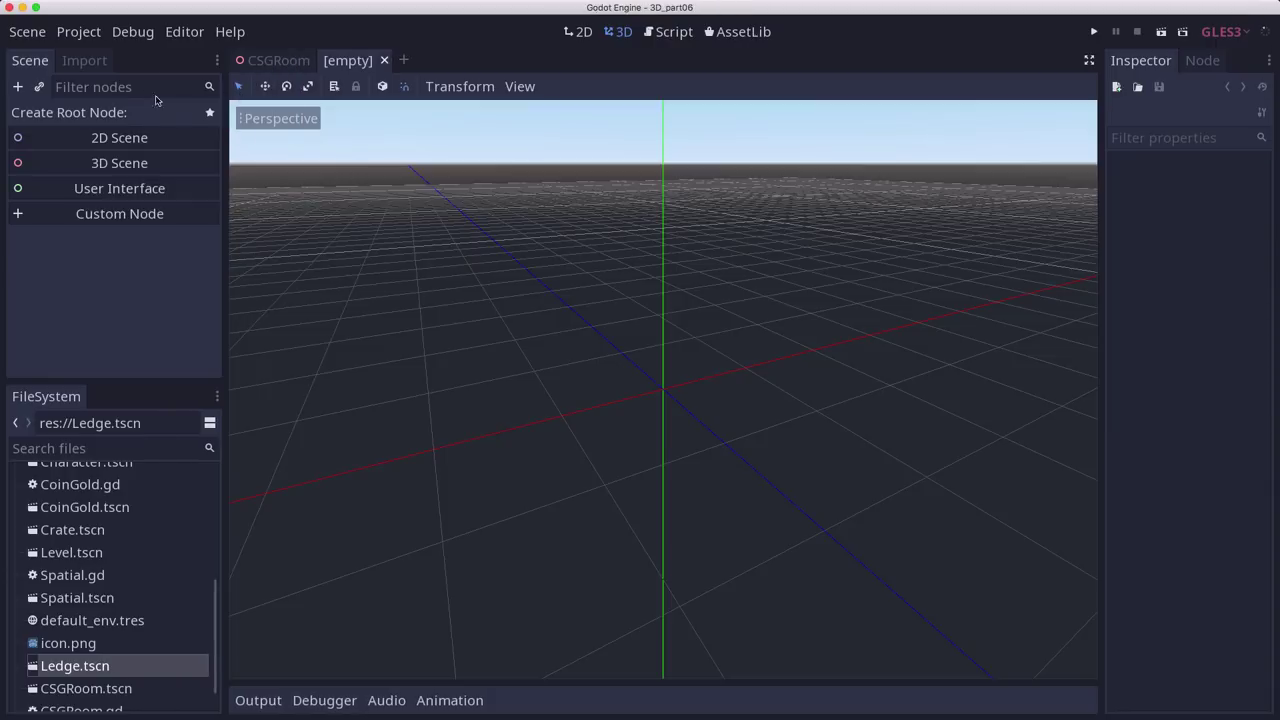
left_click(19, 88)
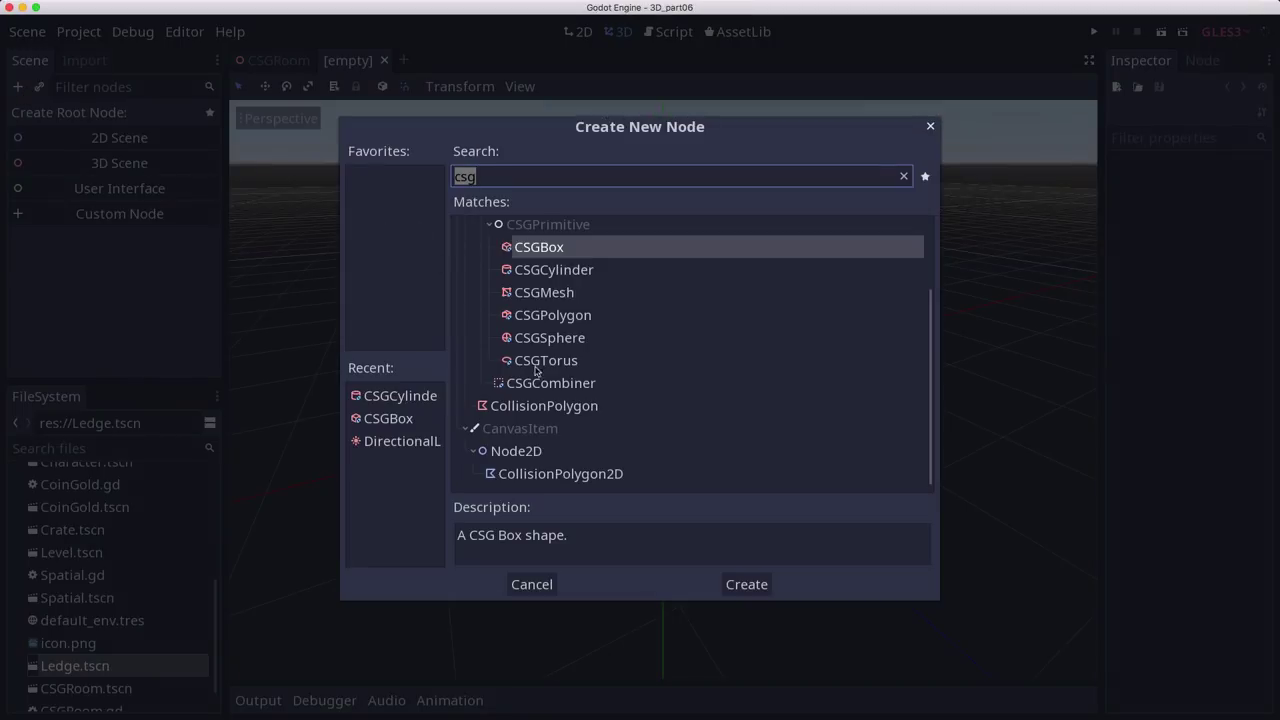
double_click(571, 387)
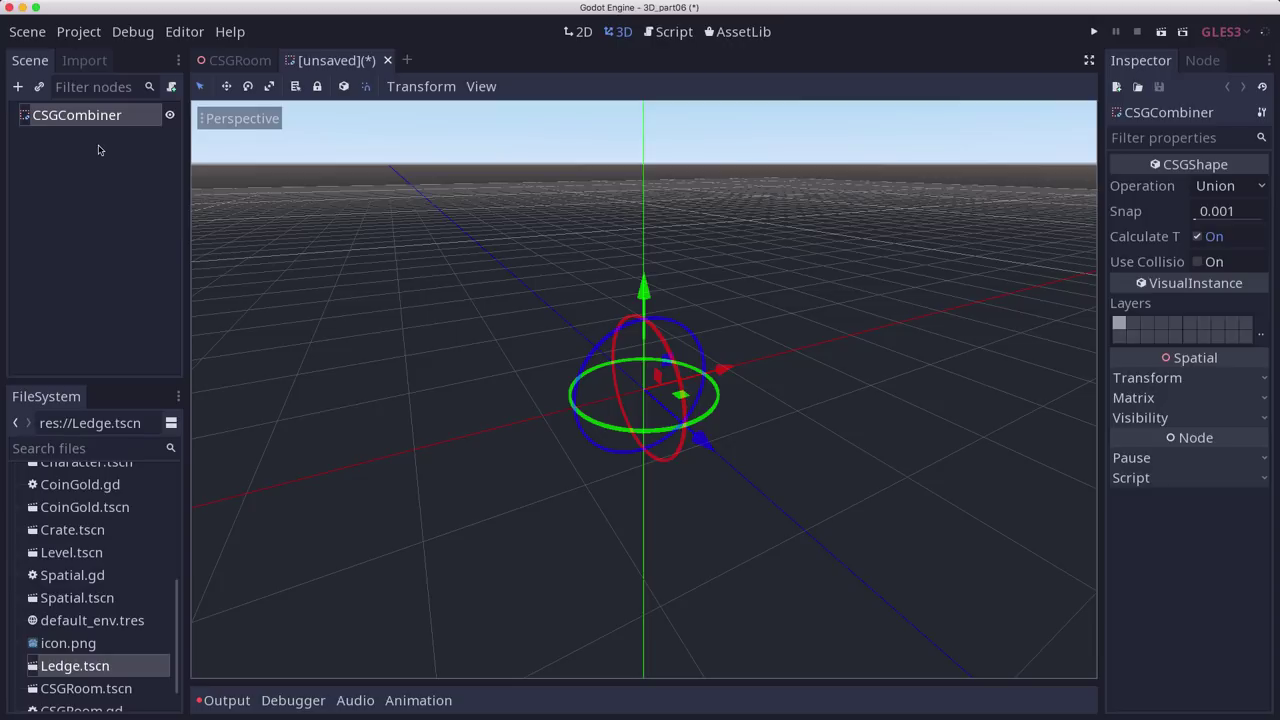
double_click(72, 116)
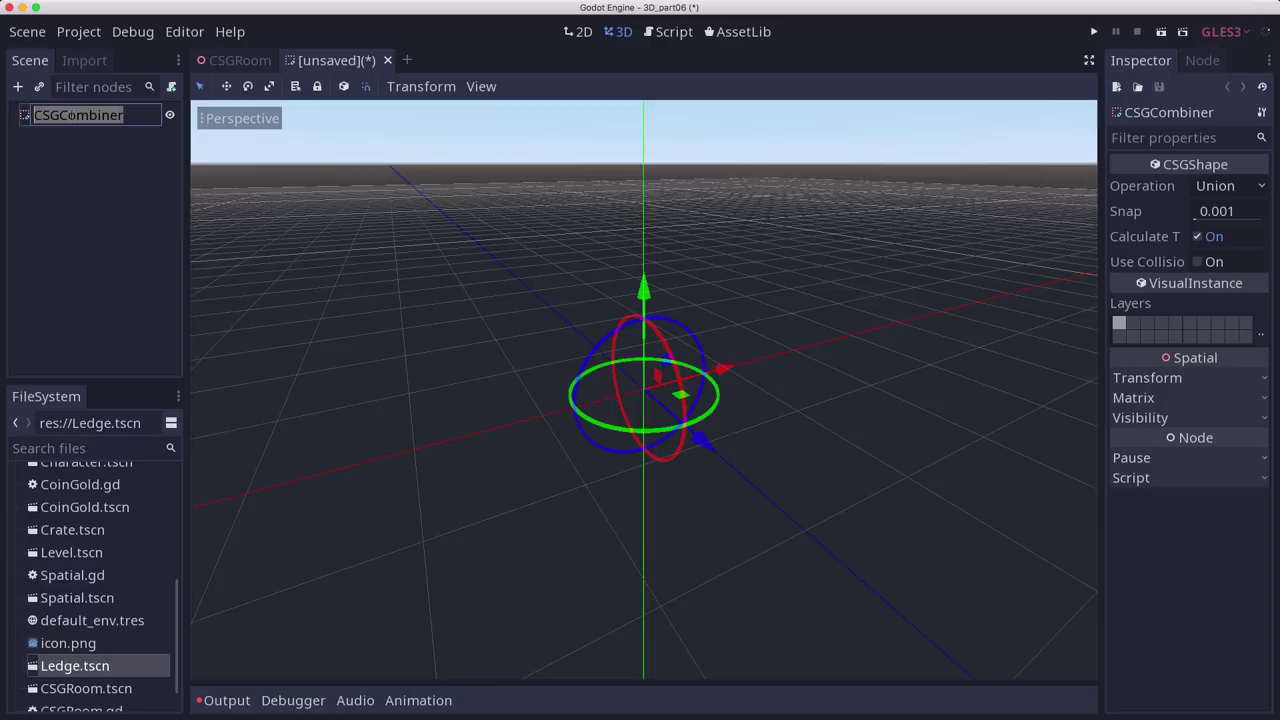
type("Ledge")
key("Return")
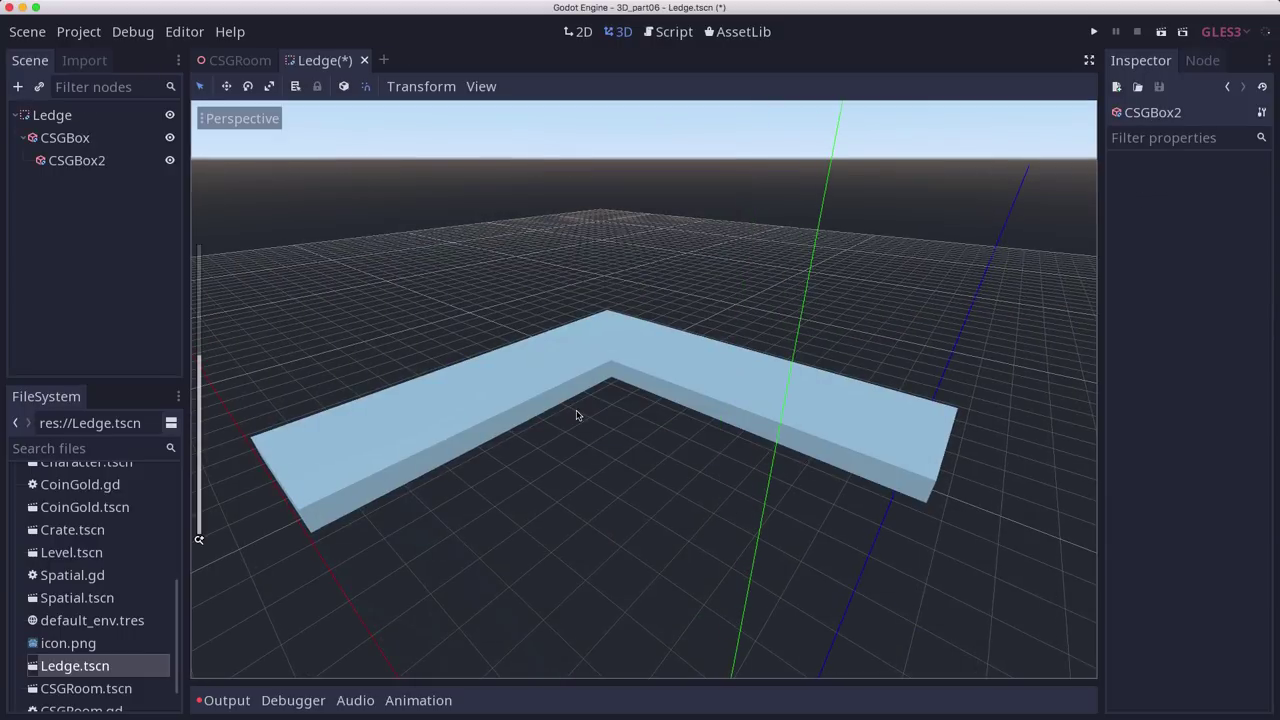
Step: Inspect CSGBox and its child CSGBox2, the two boxes forming the L-shaped ledge, from several angles
left_click(91, 140)
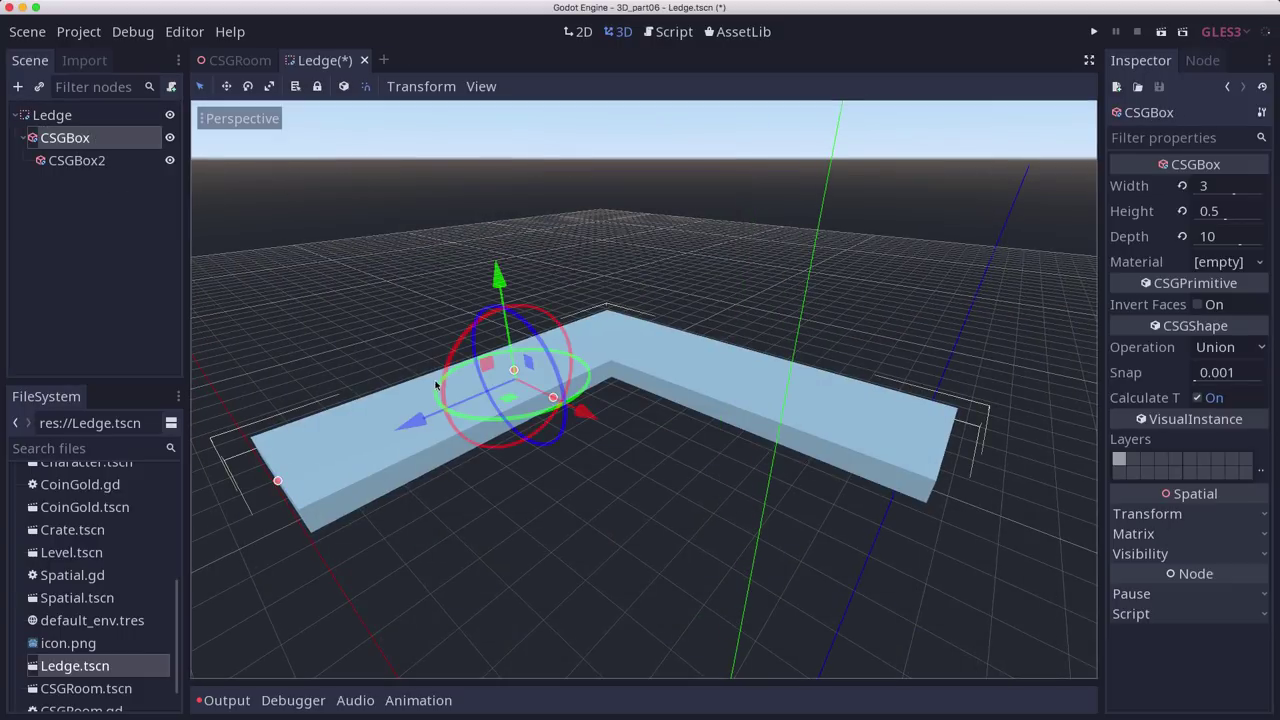
left_click(72, 161)
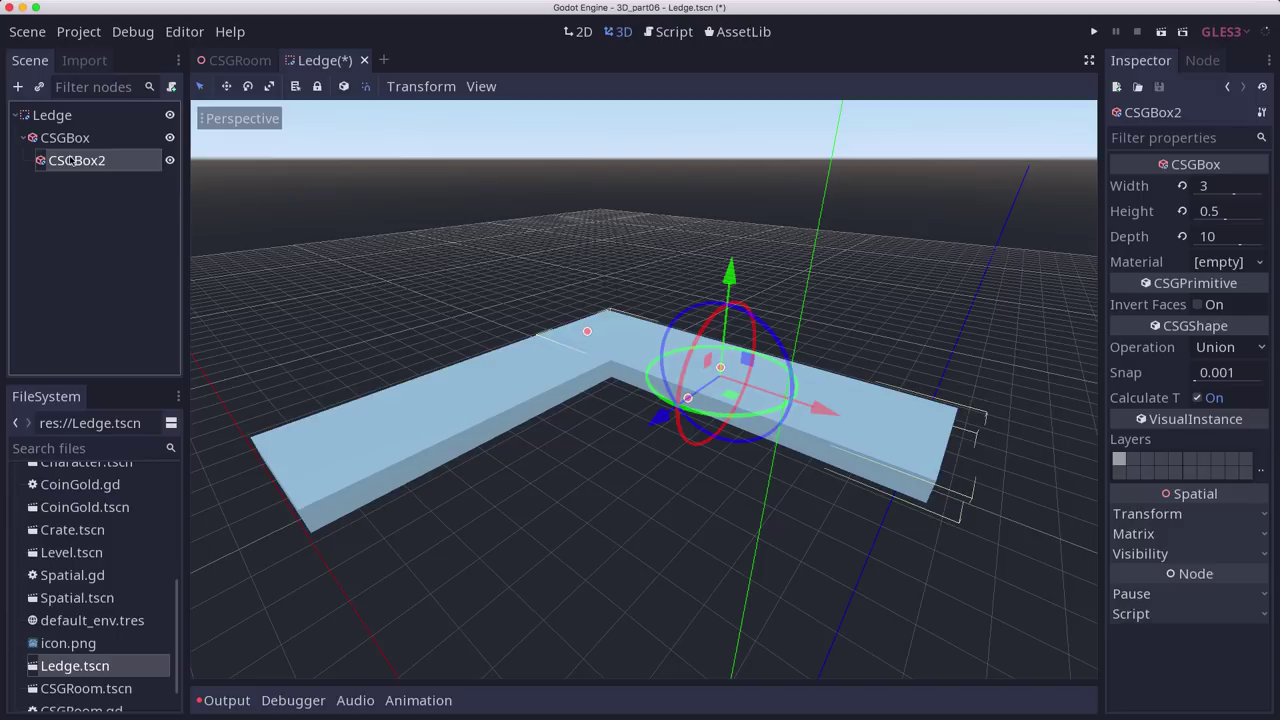
middle_click_drag(470, 312, 395, 323)
middle_click_drag(504, 336, 666, 414)
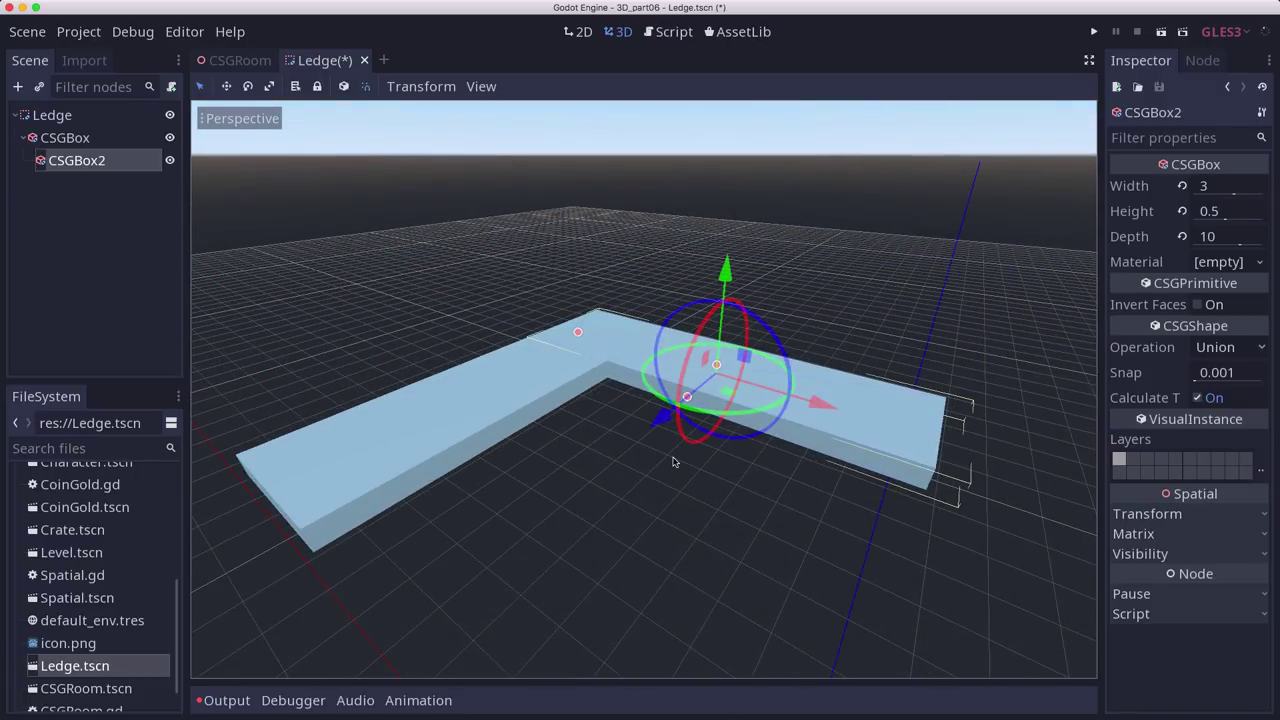
middle_click_drag(571, 496, 400, 514)
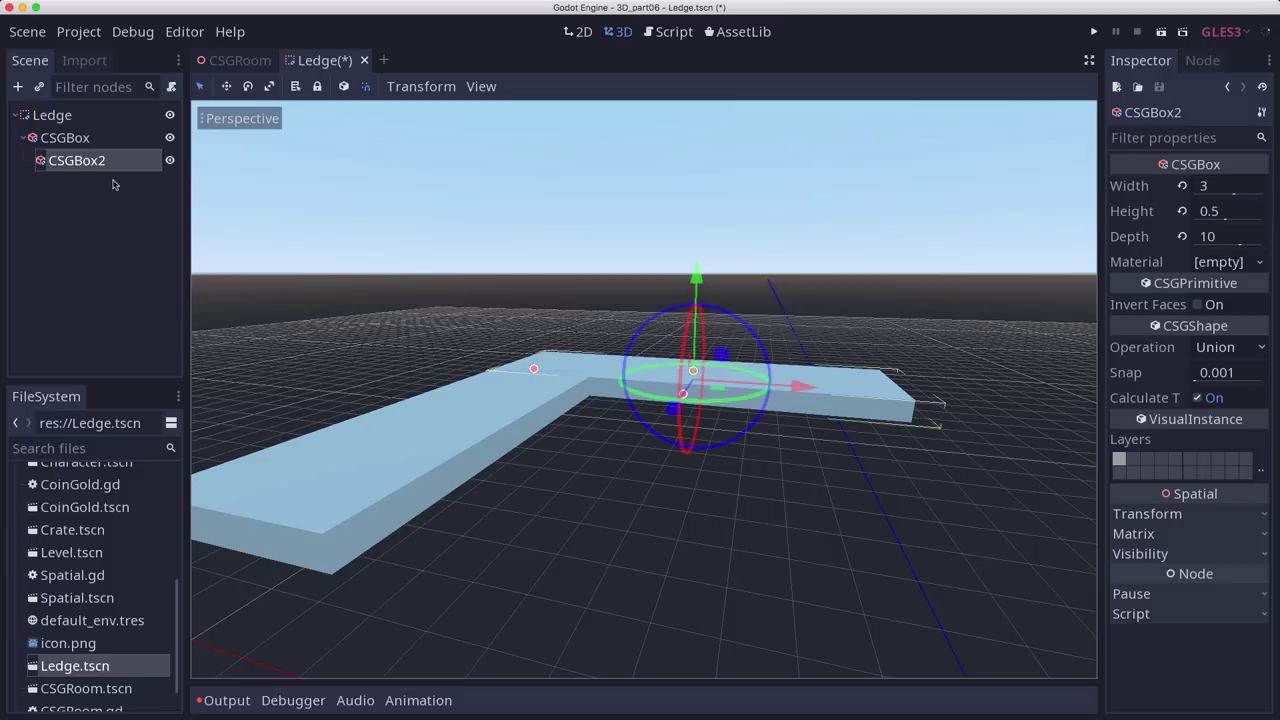
Step: Add a CSGPolygon as a child of CSGBox and move it into the open area inside the ledge's corner
left_click(65, 137)
left_click(18, 87)
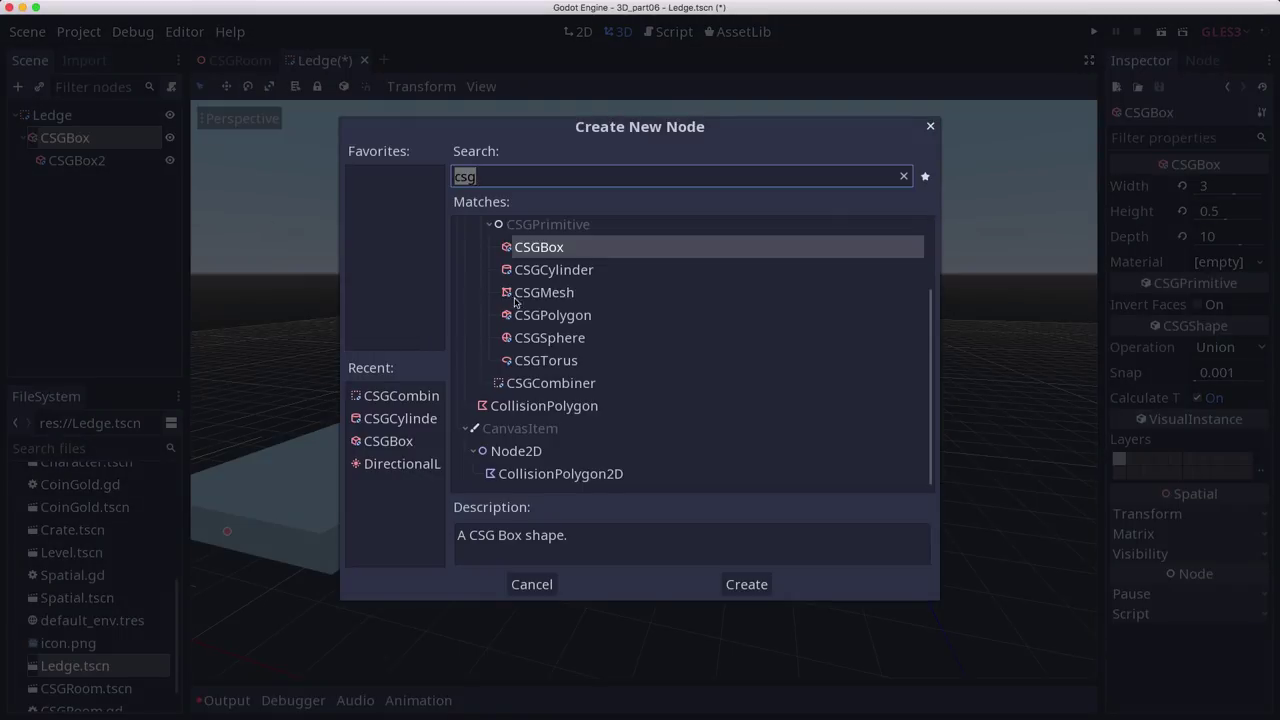
double_click(556, 318)
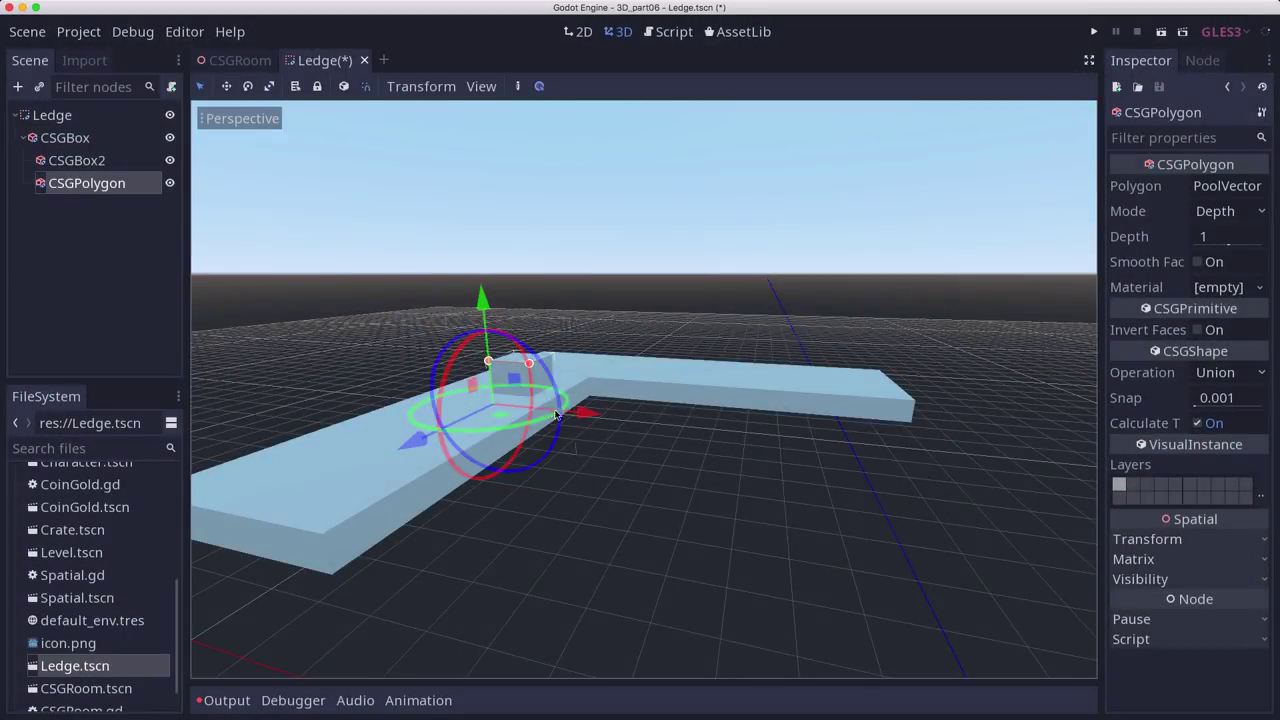
left_click_drag(560, 414, 734, 457)
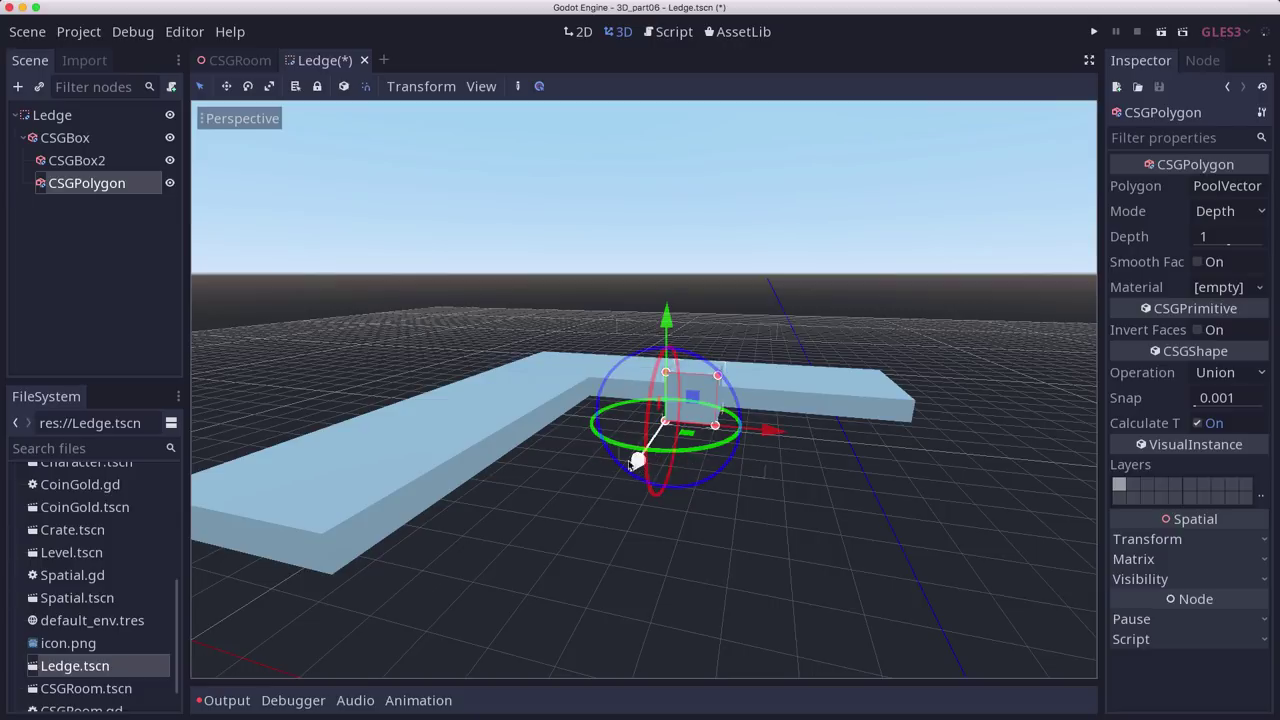
left_click_drag(616, 480, 565, 550)
middle_click_drag(754, 506, 799, 476)
scroll(799, 476, "up", 5)
scroll(799, 477, "up", 3)
scroll(790, 472, "down", 2)
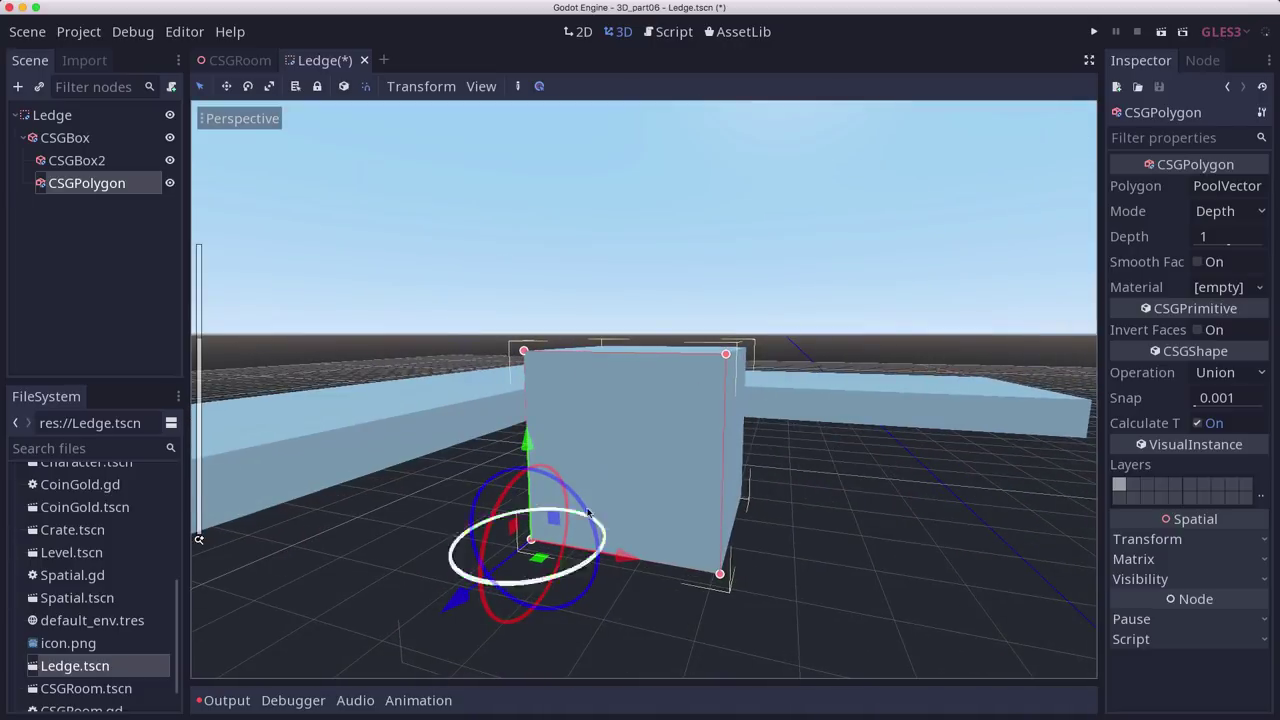
middle_click_drag(840, 473, 320, 452)
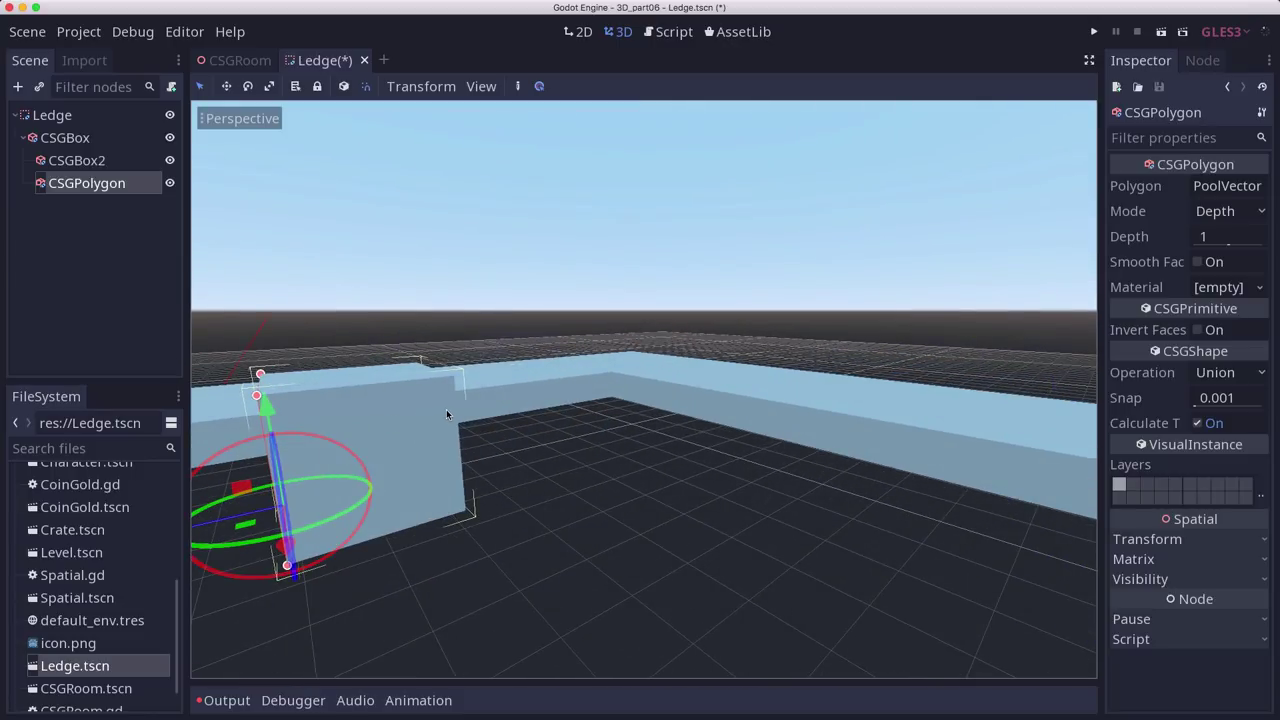
middle_click_drag(506, 423, 753, 395)
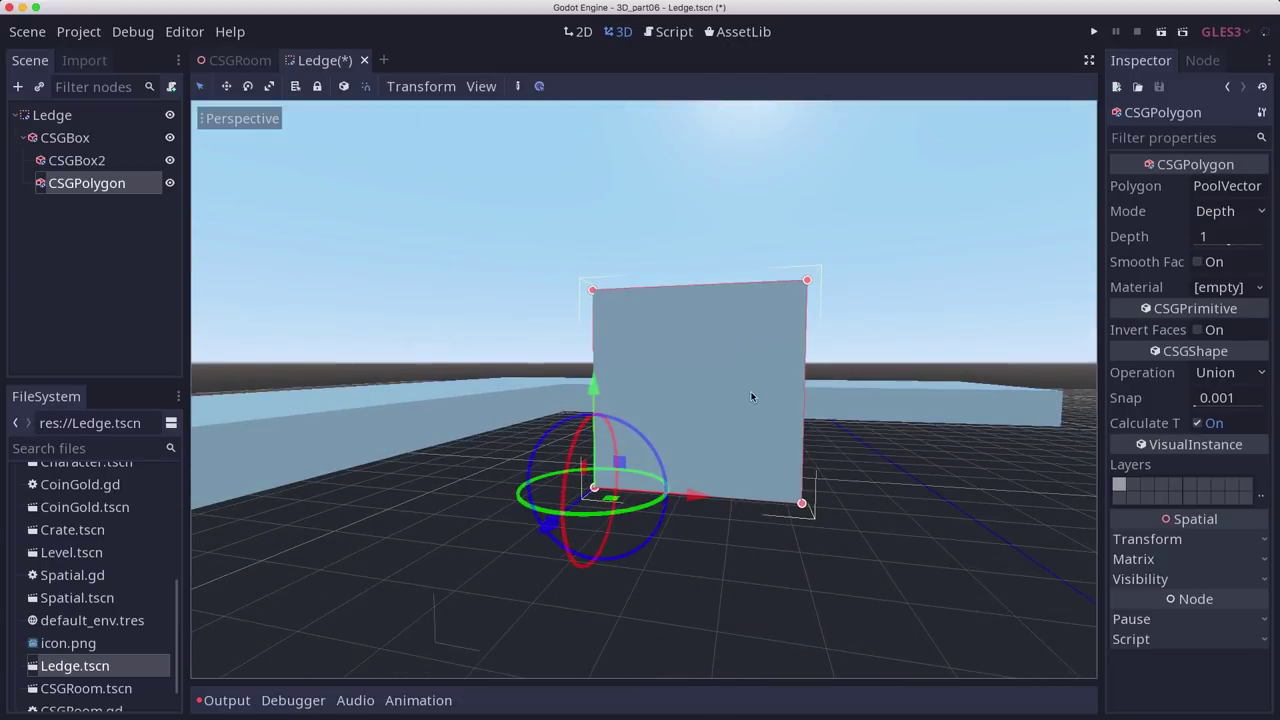
Step: Reduce the CSGPolygon to three points and shape it into a ramp with points (0, 0), (0, 2.25), (4, 0) and depth 1.5
left_click(1220, 187)
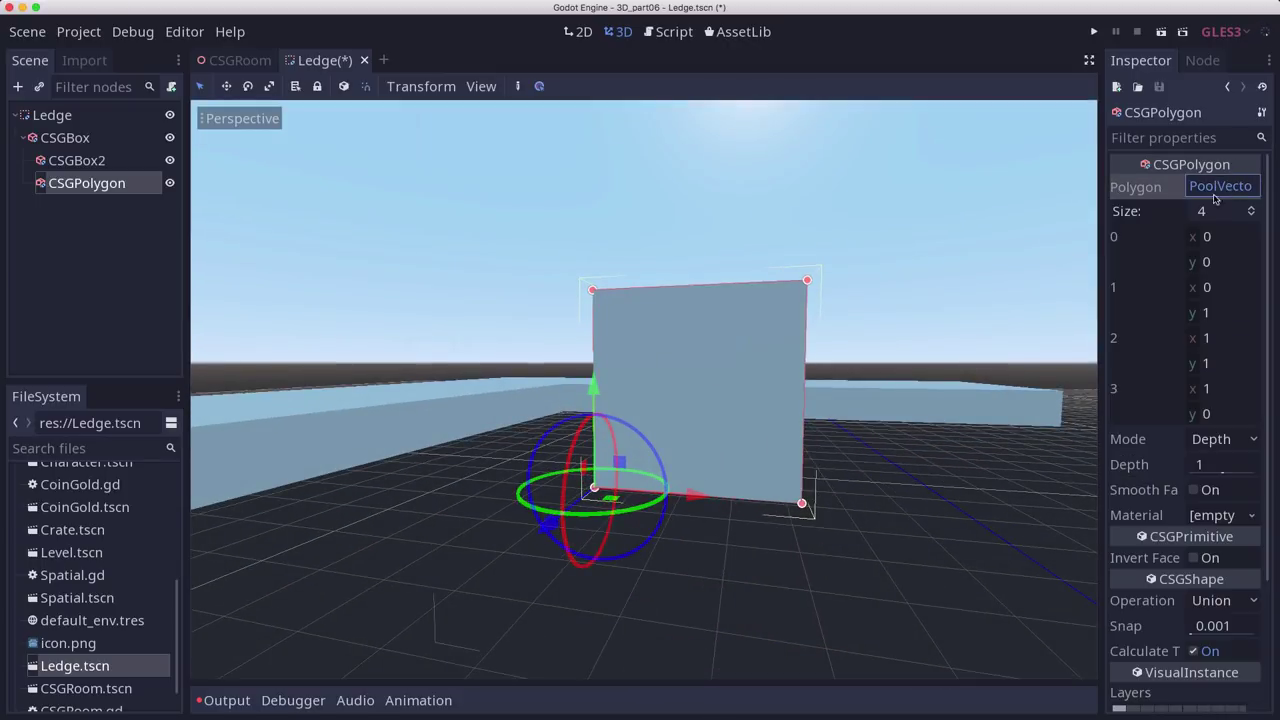
left_click(1252, 216)
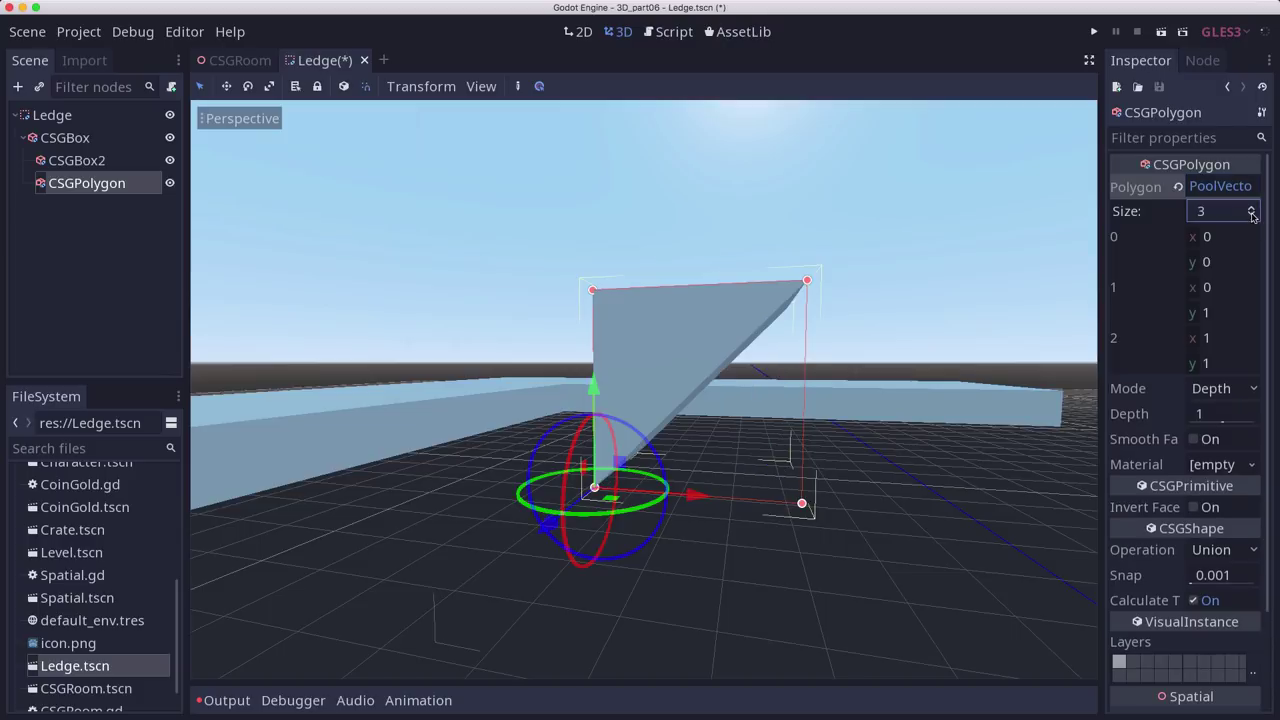
left_click_drag(807, 281, 954, 507)
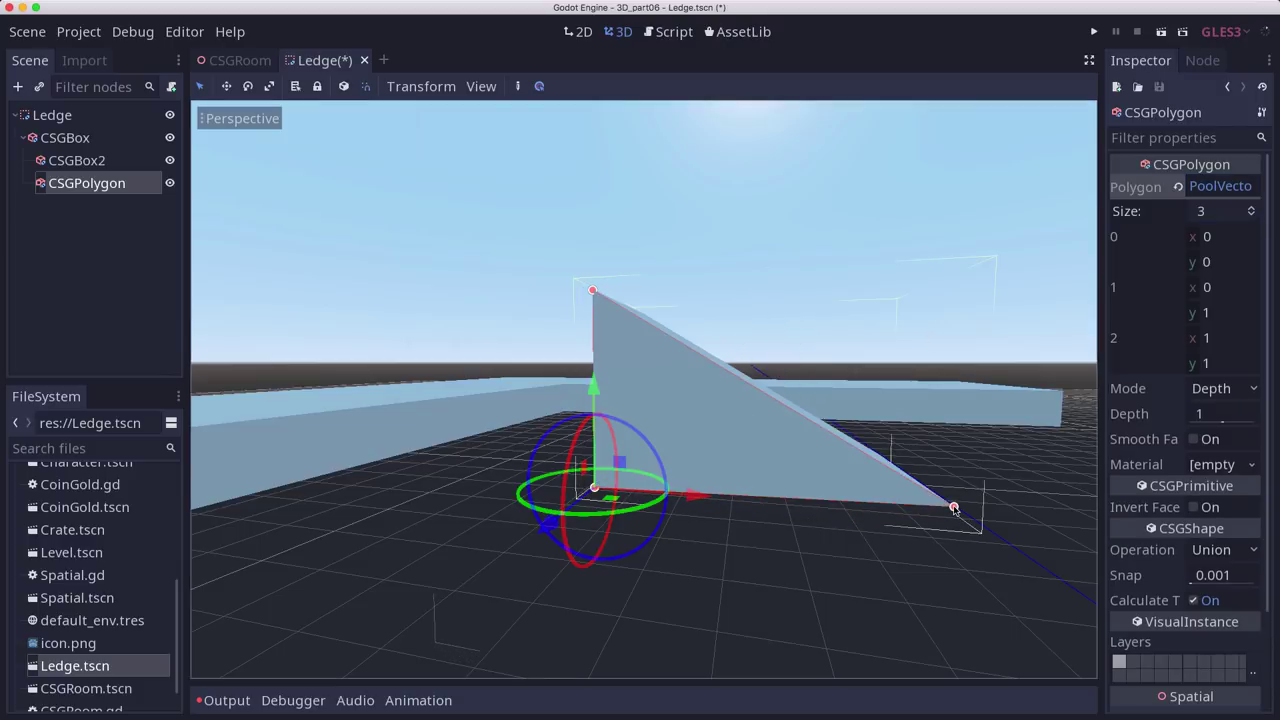
scroll(594, 377, "down", 8)
middle_click_drag(595, 360, 617, 376)
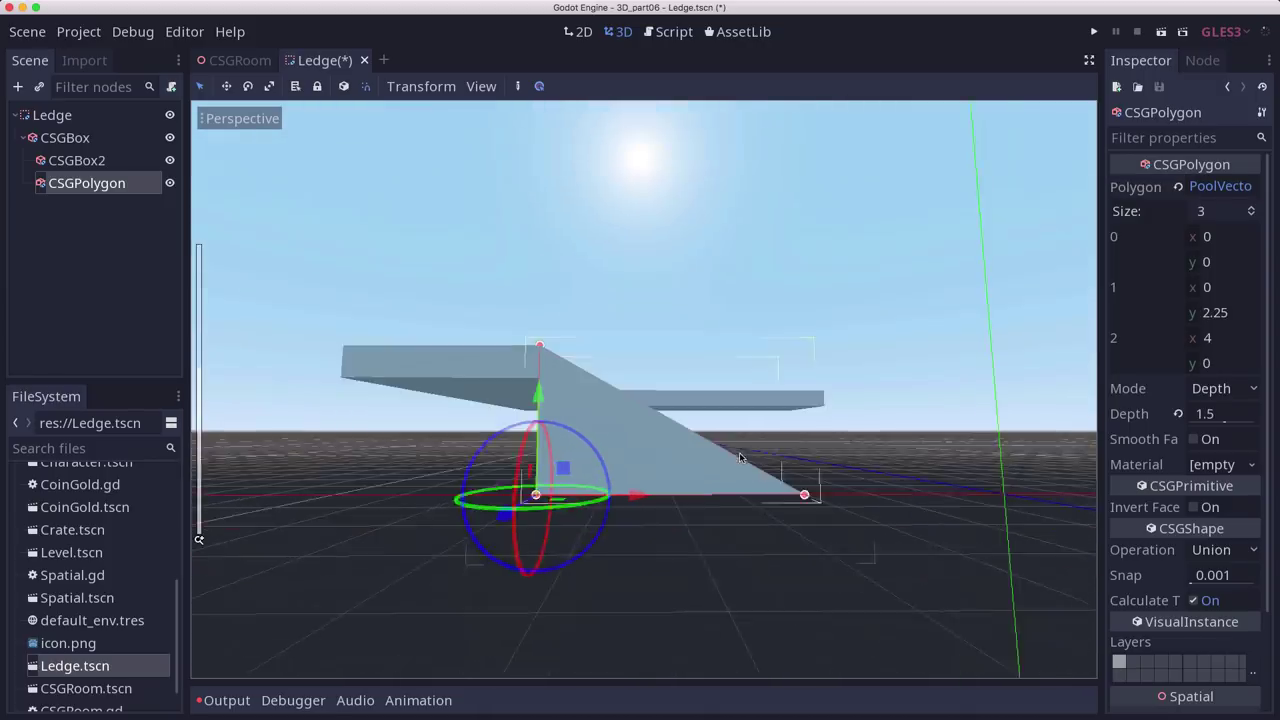
scroll(738, 458, "up", 7)
scroll(738, 458, "down", 6)
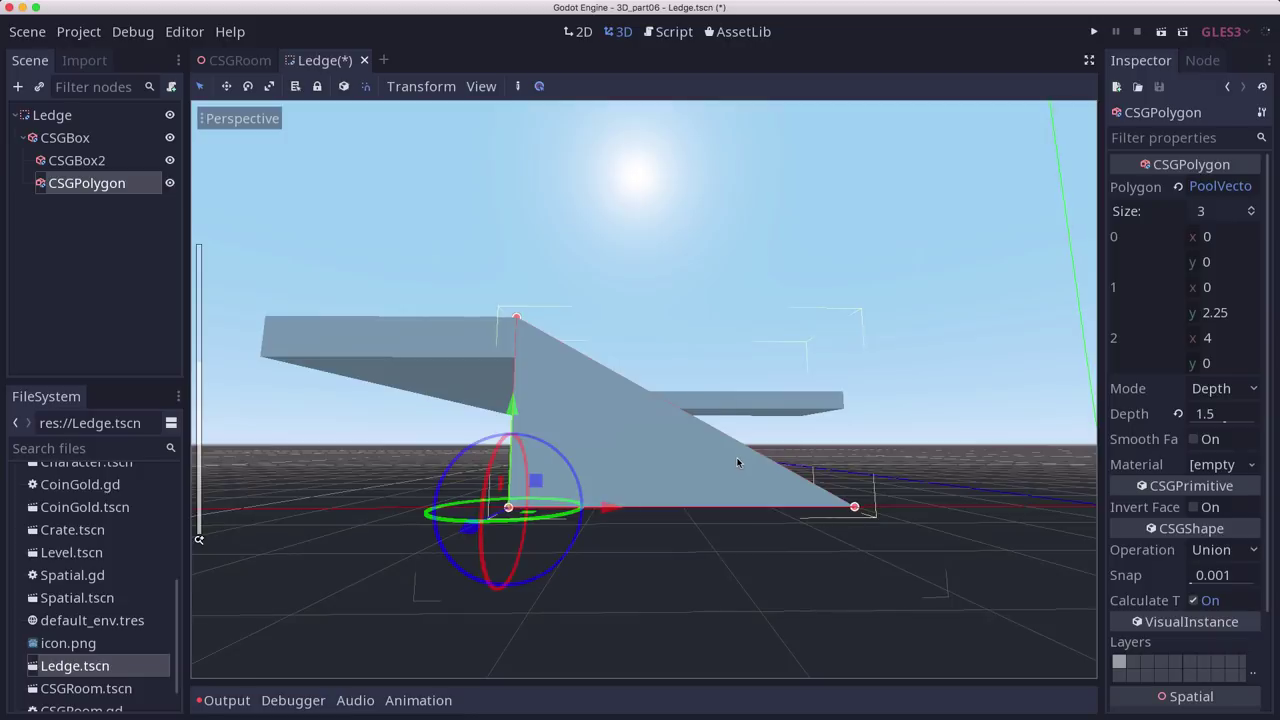
middle_click_drag(736, 459, 603, 484)
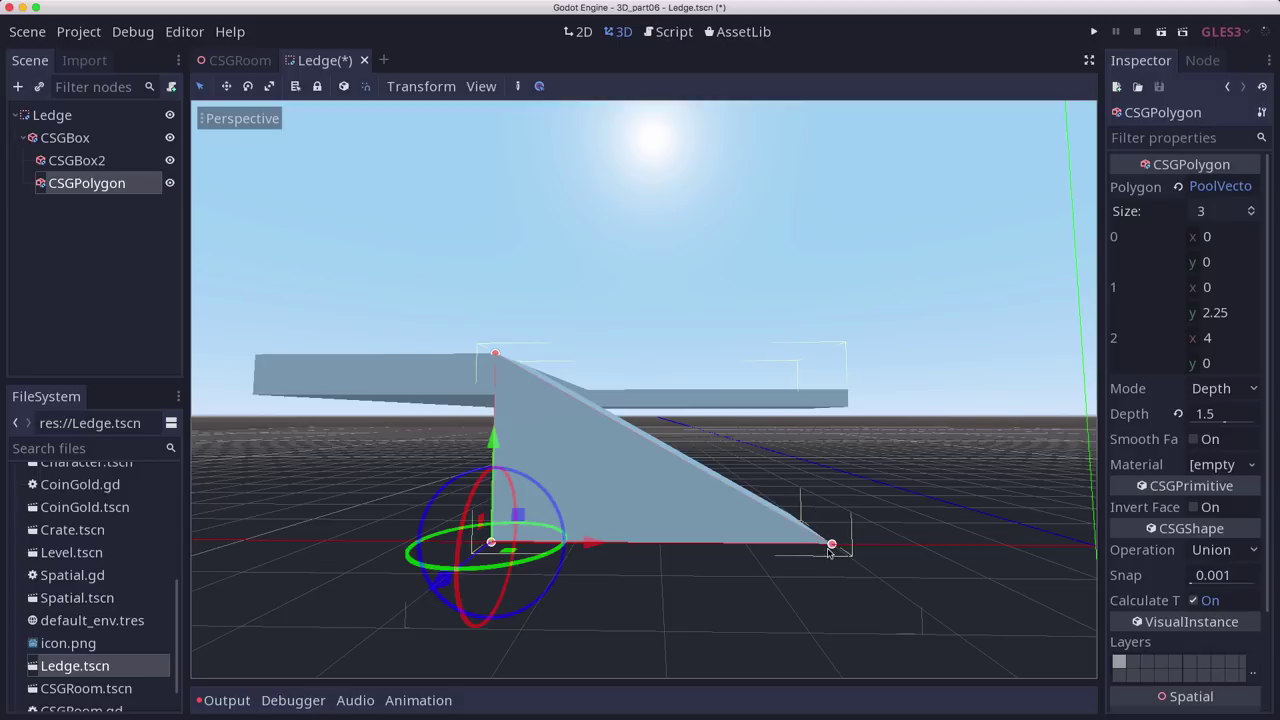
scroll(840, 427, "up", 5)
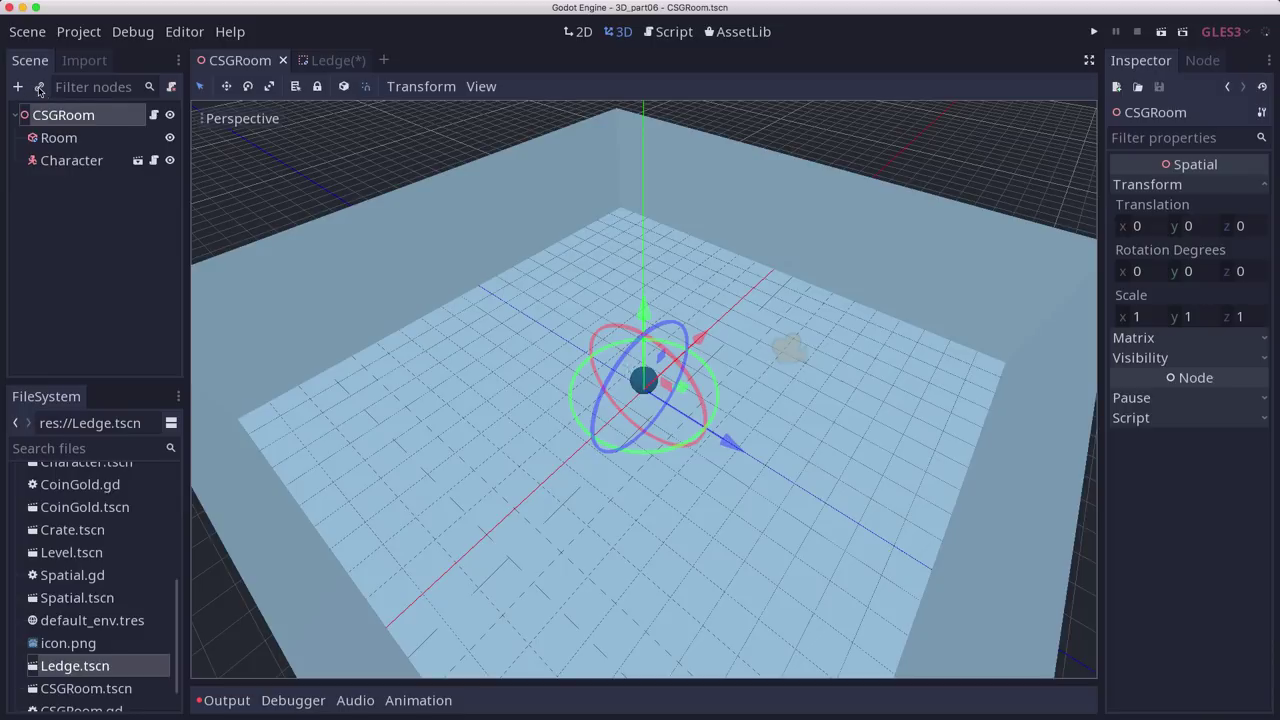
Step: Instance Ledge.tscn as a child of CSGRoom and place it in a corner of the room
left_click(39, 87)
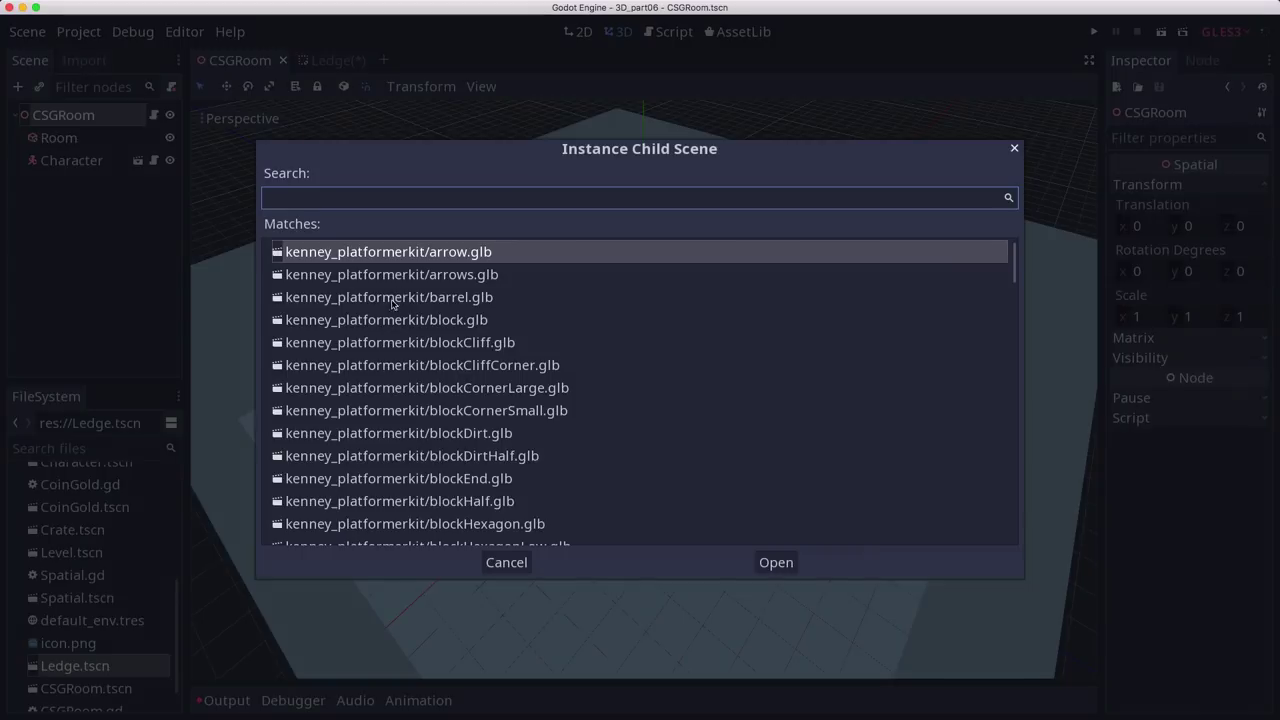
type("ledg")
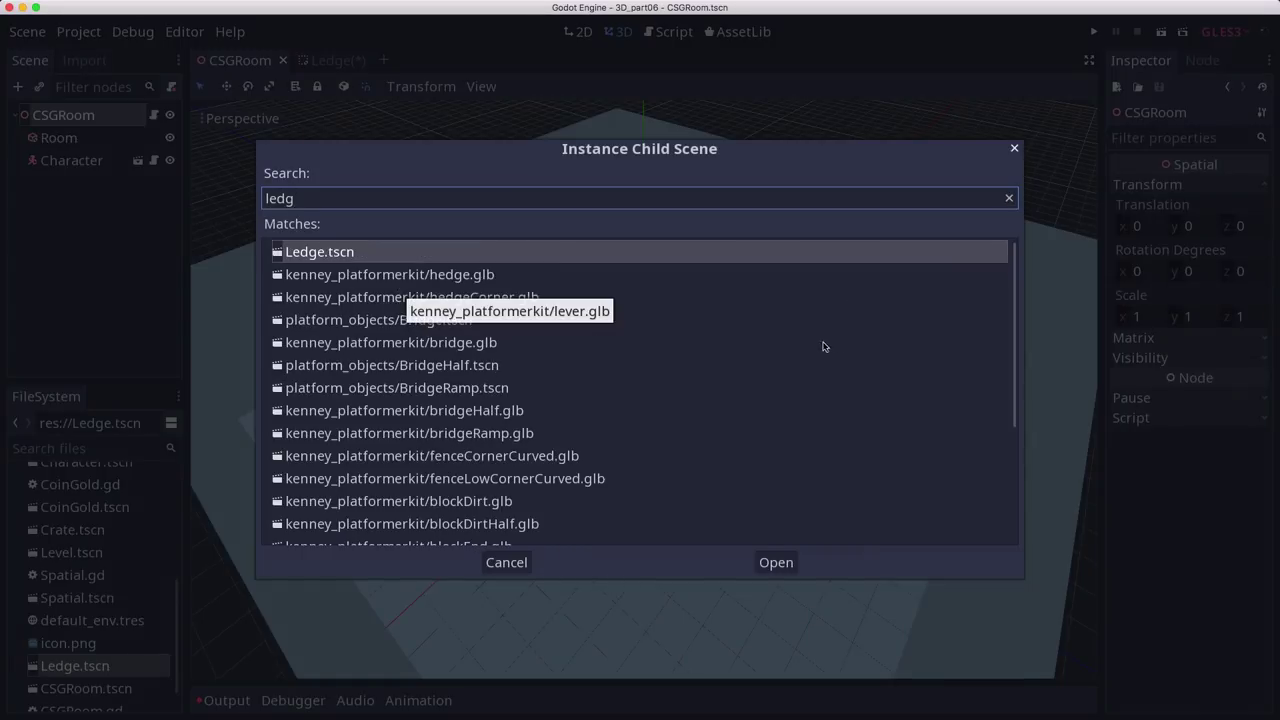
double_click(404, 256)
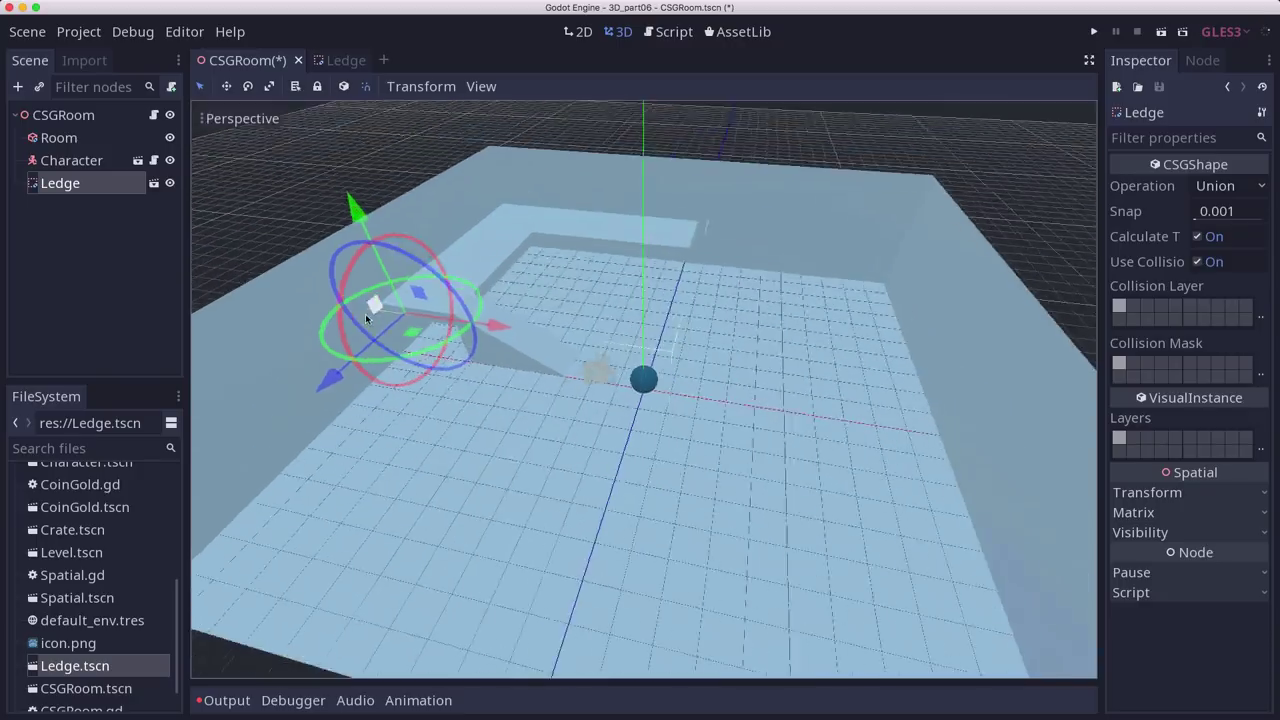
middle_click_drag(366, 320, 655, 295)
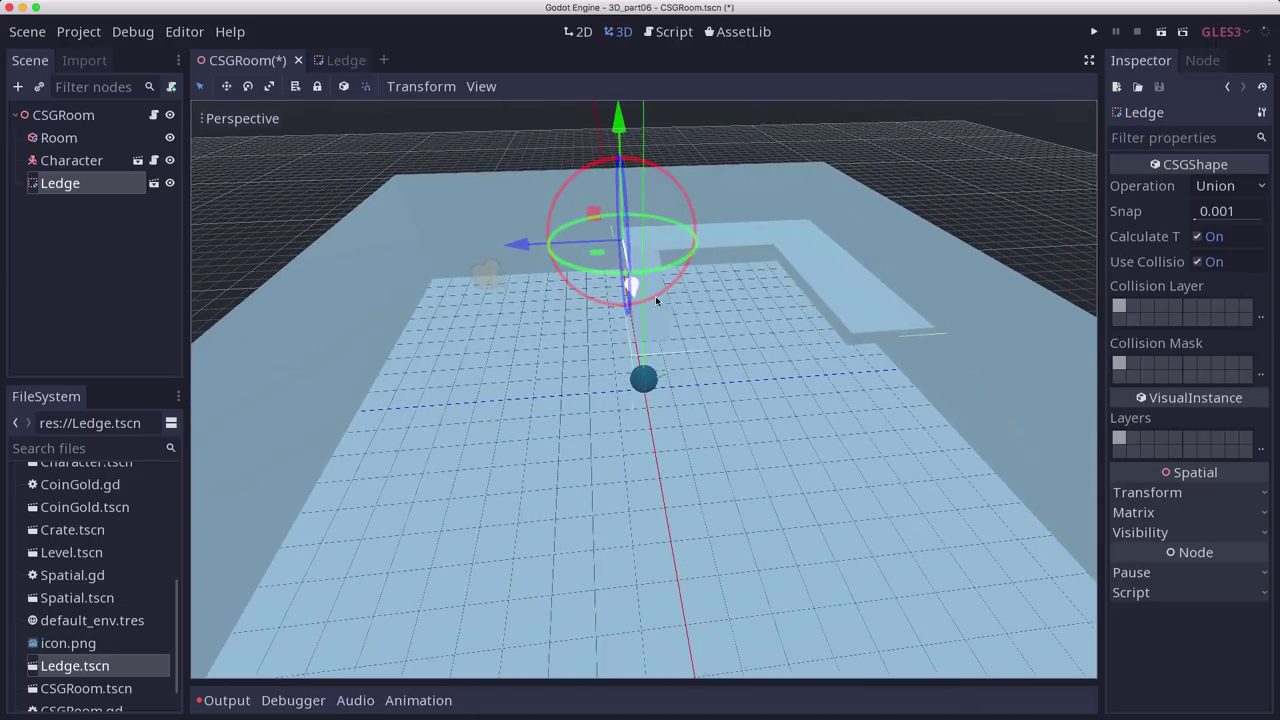
Step: Run the CSGRoom scene and move the character up the ramp onto the ledge
left_click(1163, 33)
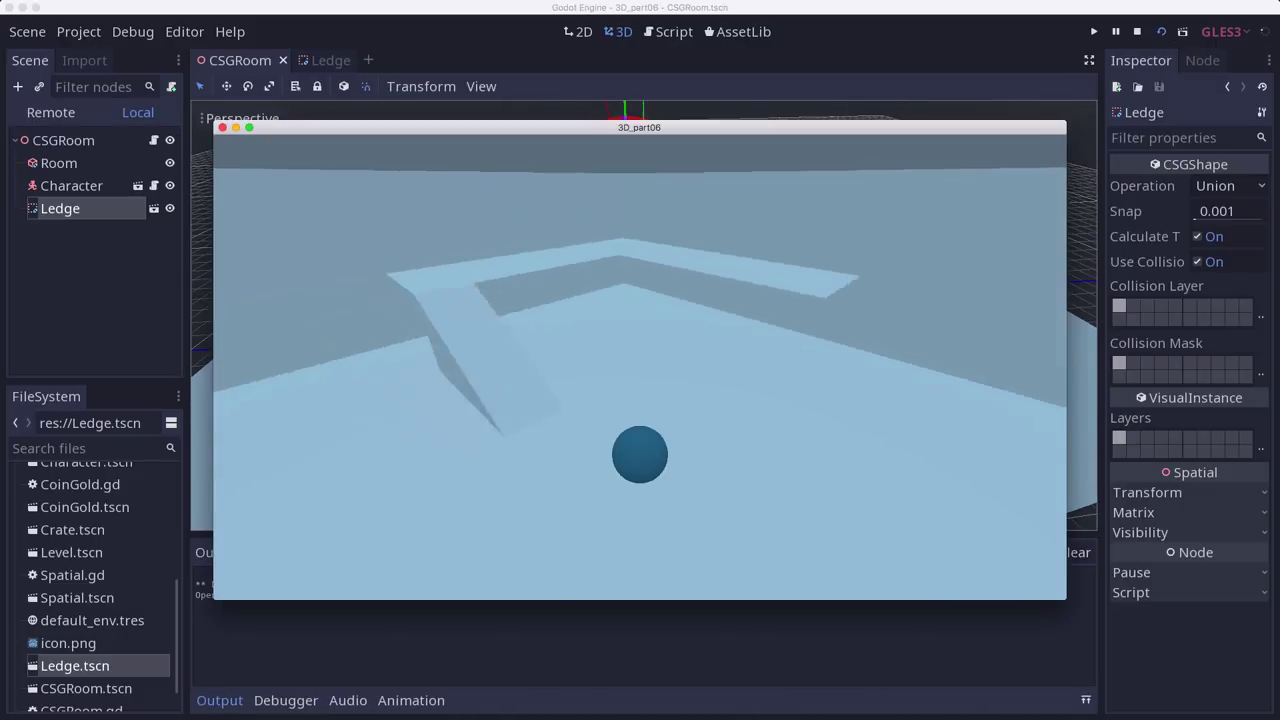
key("w")
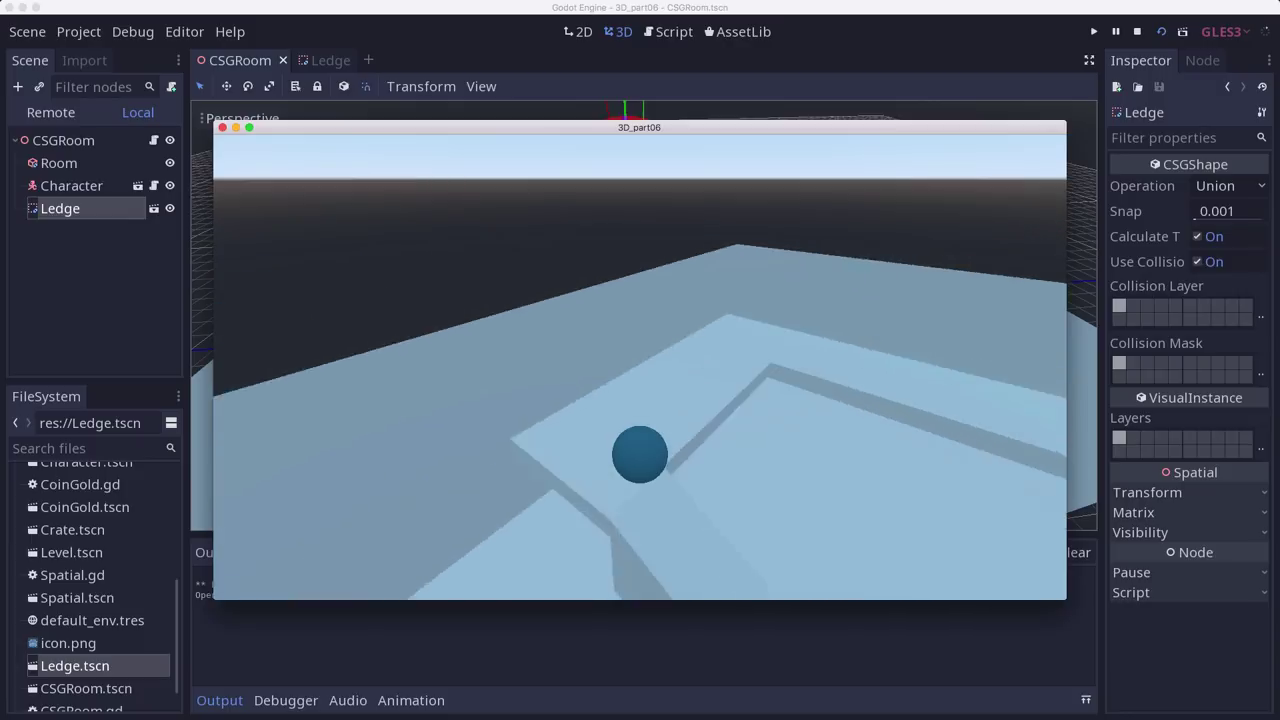
key("w")
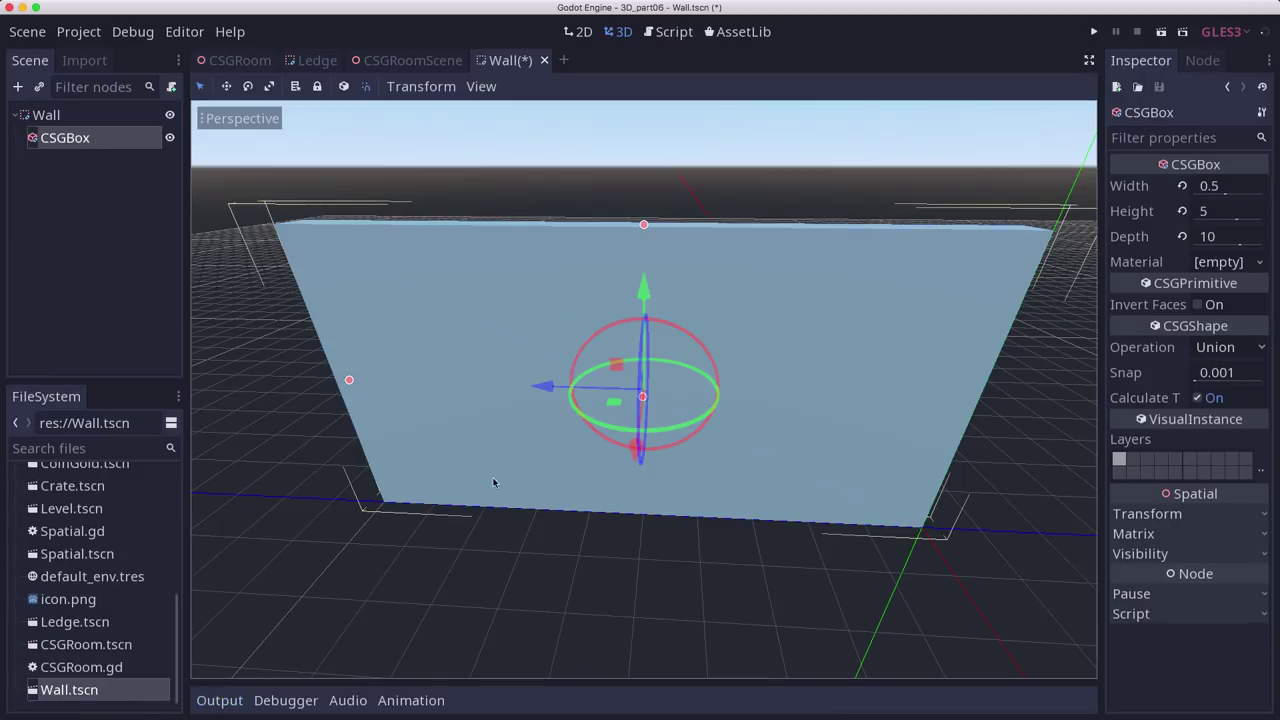
Step: Add a child CSGBox under the wall's CSGBox and set its operation to Subtraction to cut an opening
middle_click_drag(800, 450, 934, 443)
scroll(934, 443, "down", 1)
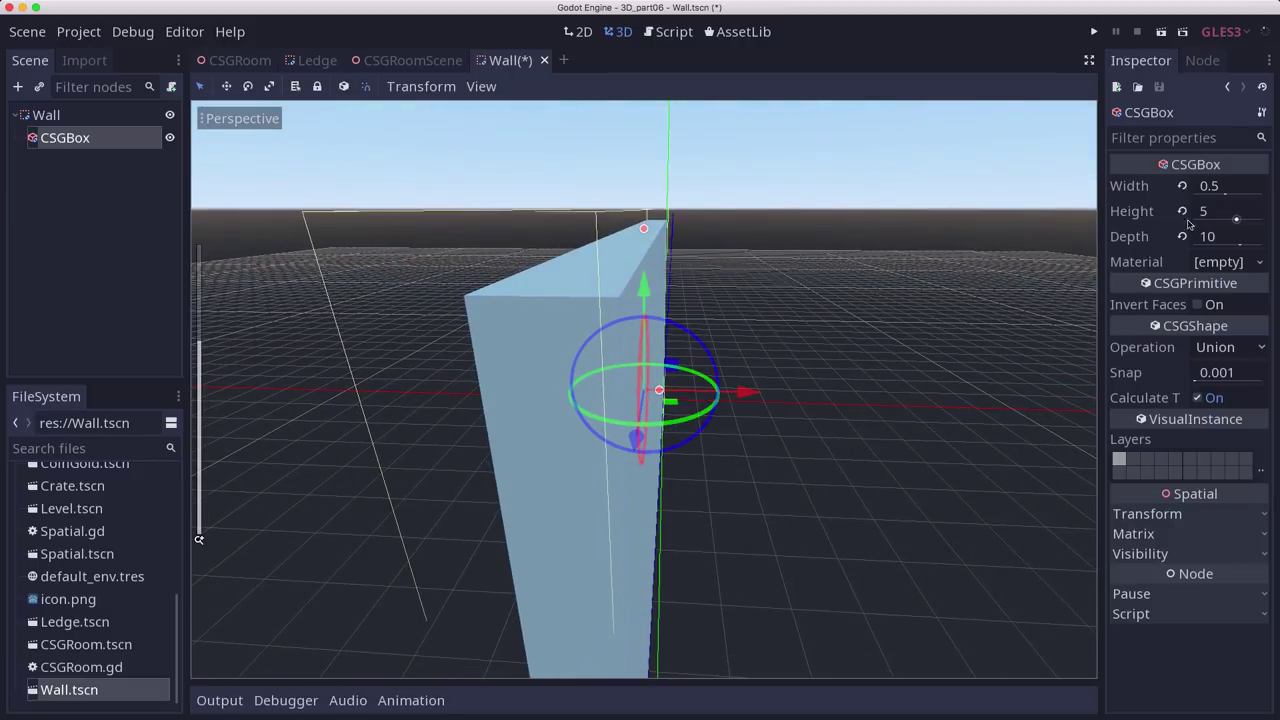
scroll(605, 364, "down", 1)
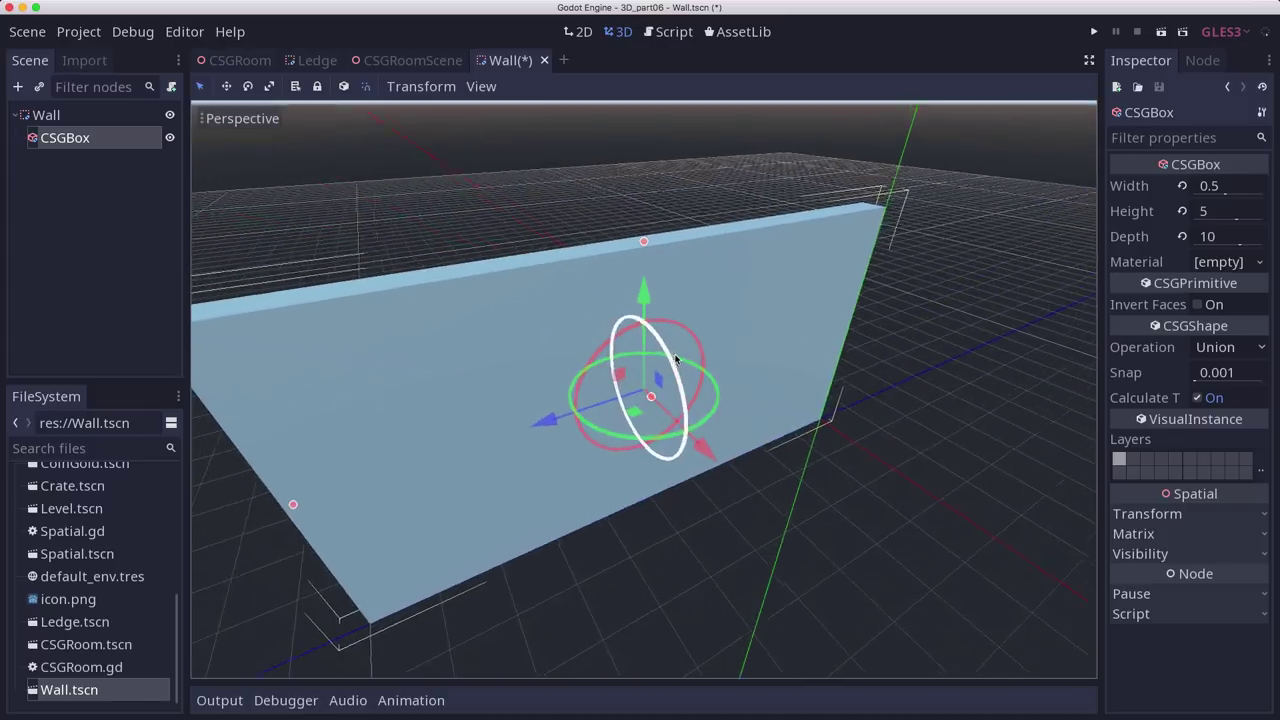
middle_click_drag(675, 358, 440, 340)
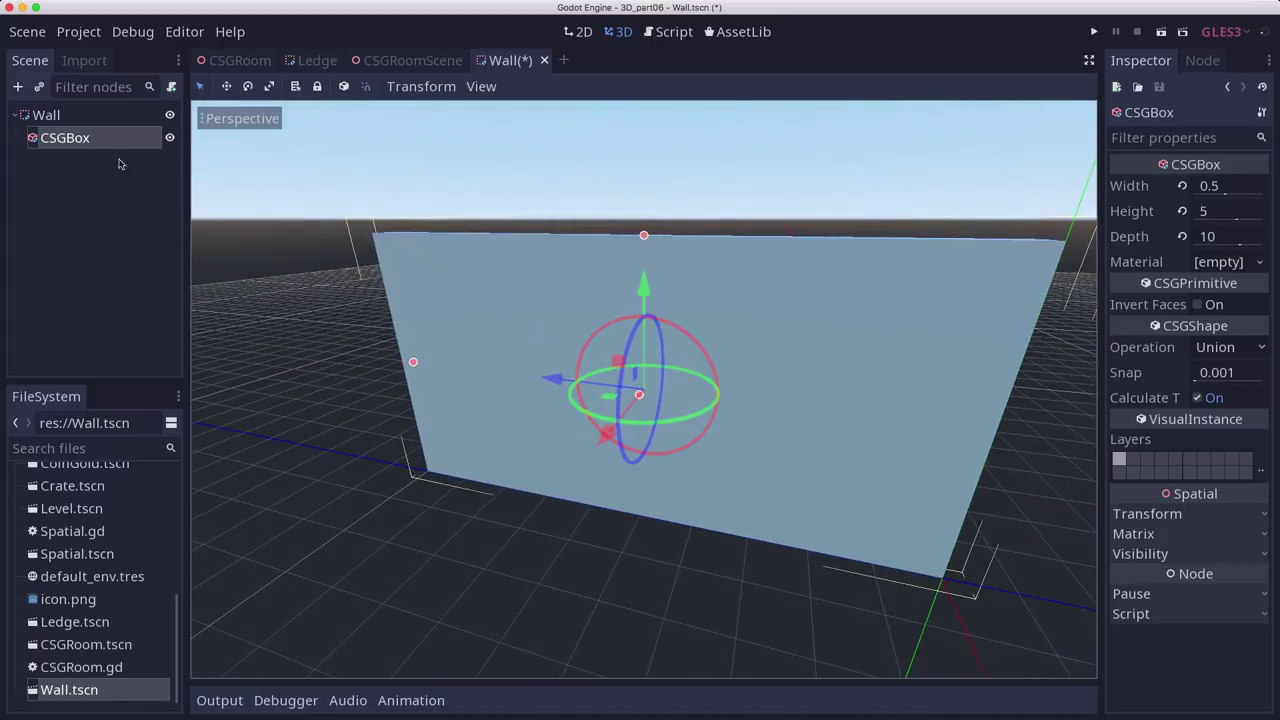
left_click(19, 88)
double_click(395, 466)
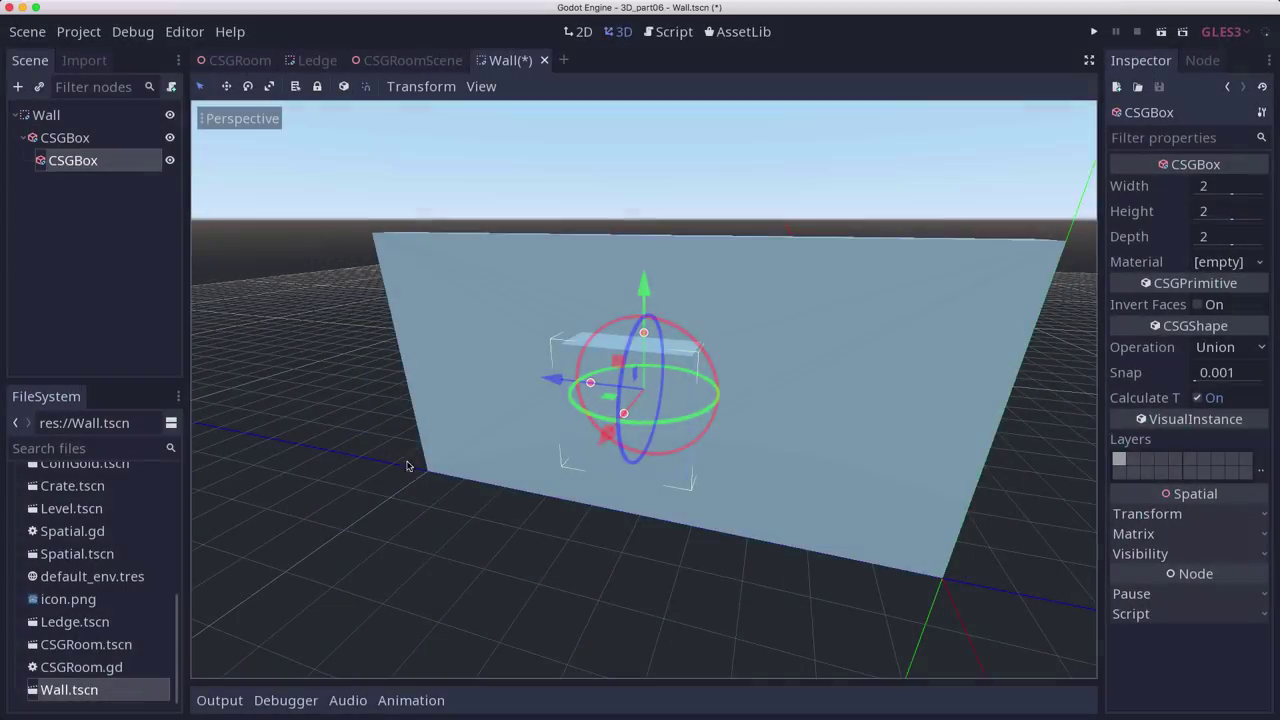
middle_click_drag(731, 437, 1095, 398)
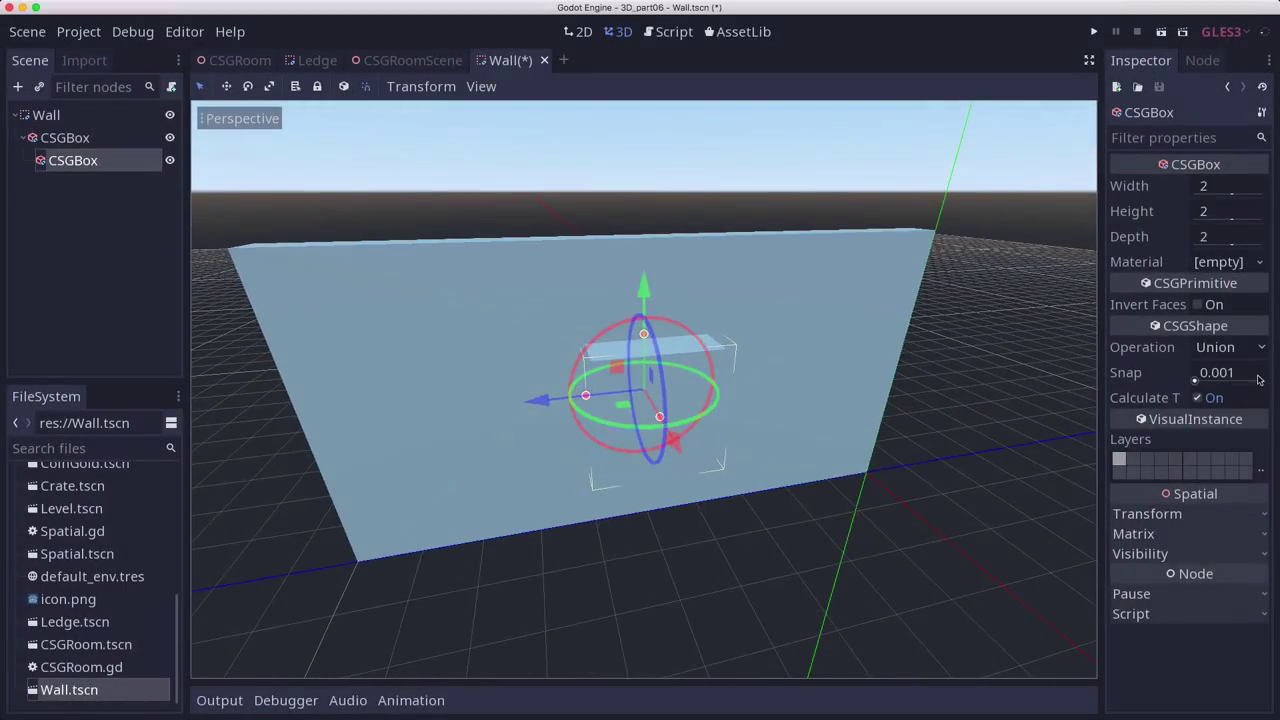
left_click(1261, 347)
left_click(1240, 414)
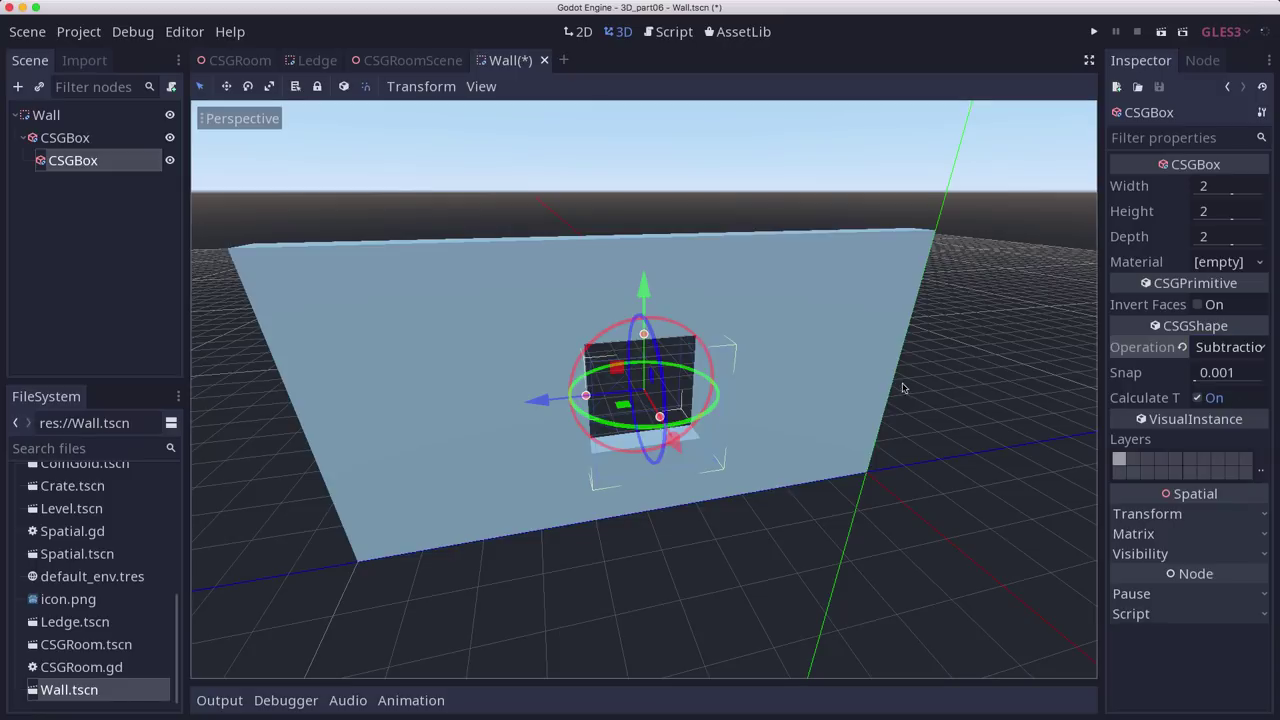
Step: Lower the subtracting box to the wall's base and stretch its height to about 2.5 to form a doorway
left_click_drag(640, 290, 644, 335)
middle_click_drag(820, 474, 757, 474)
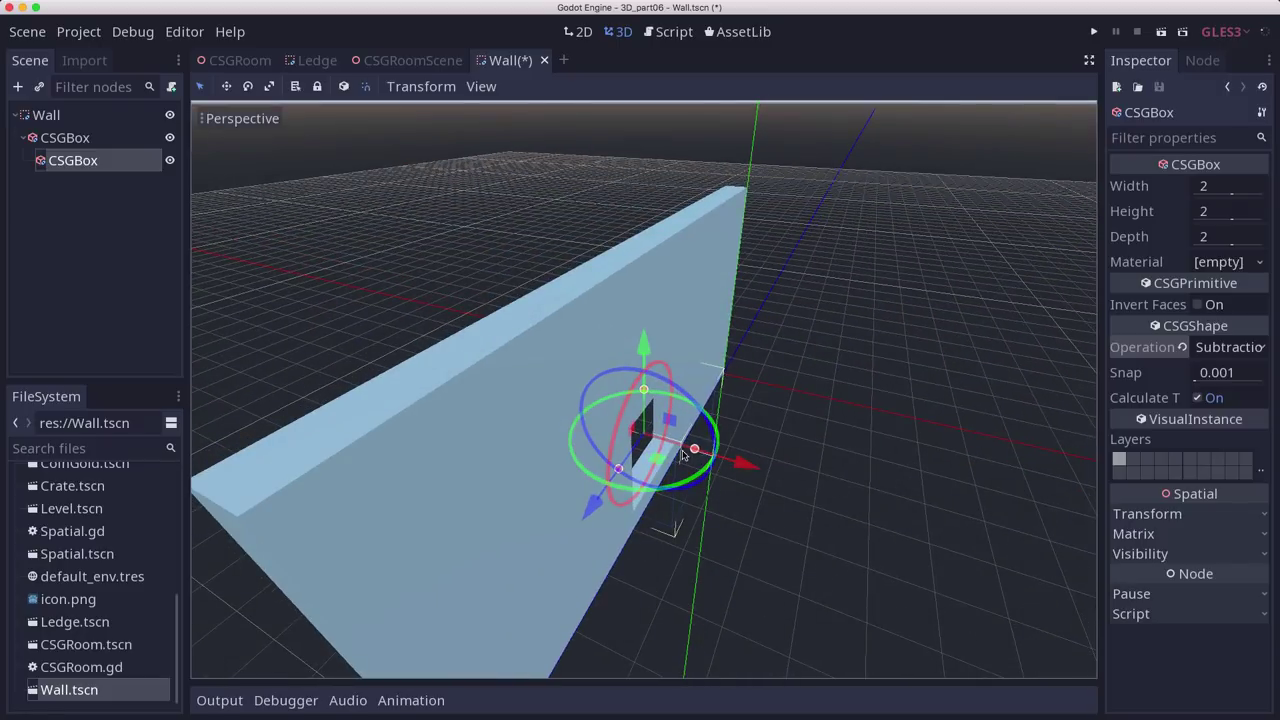
left_click_drag(638, 368, 638, 368)
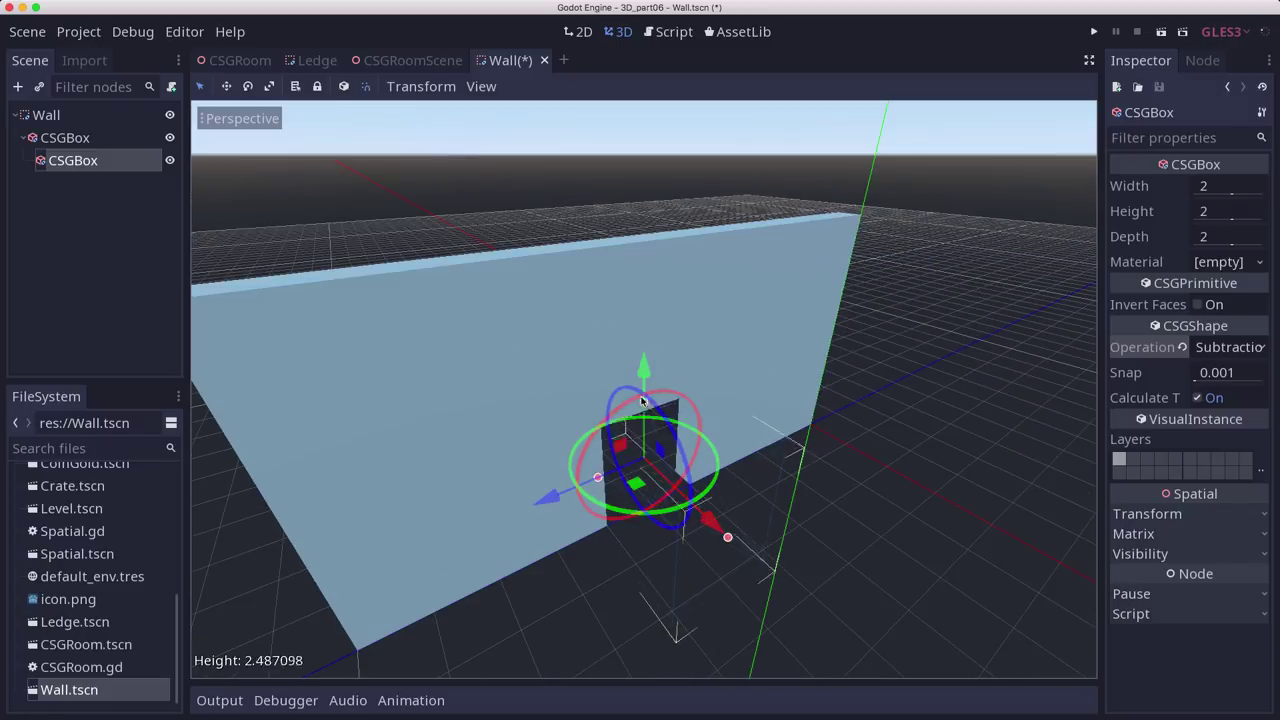
left_click_drag(643, 392, 640, 386)
middle_click_drag(842, 452, 795, 429)
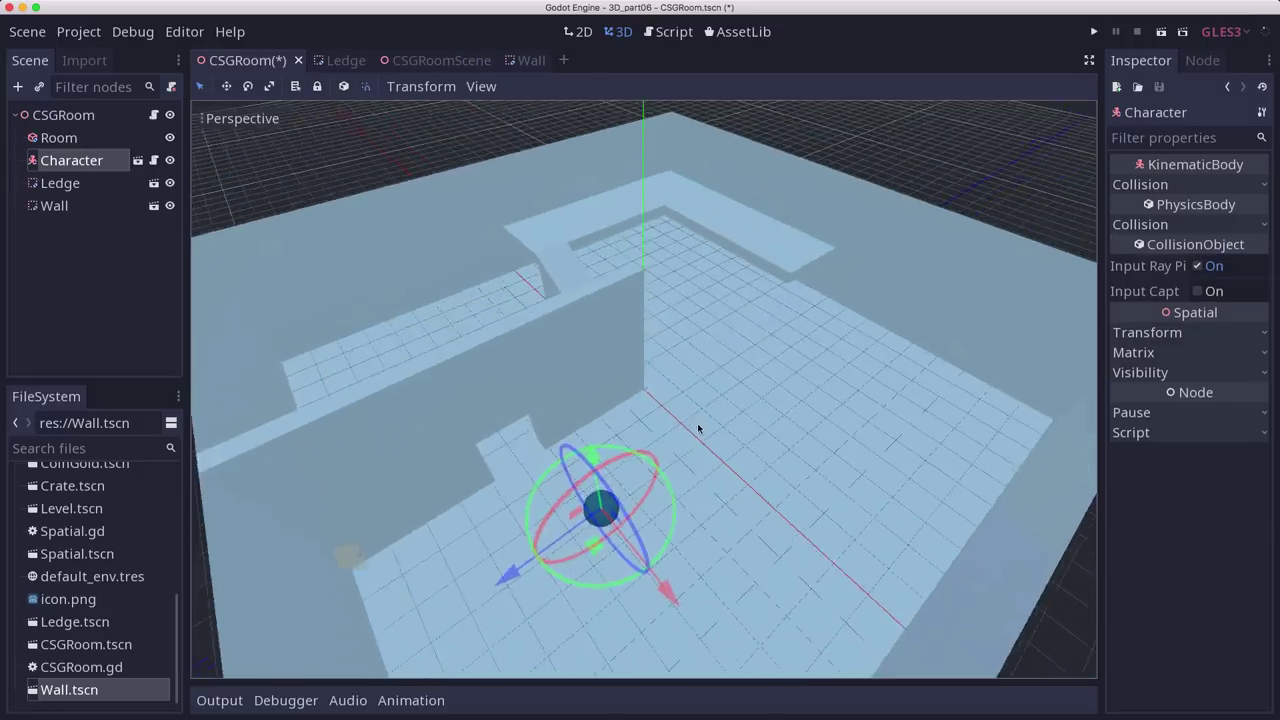
Step: Inspect the CSGRoom layout with its wall, doorway, ledge and character from several angles
middle_click_drag(694, 423, 455, 385)
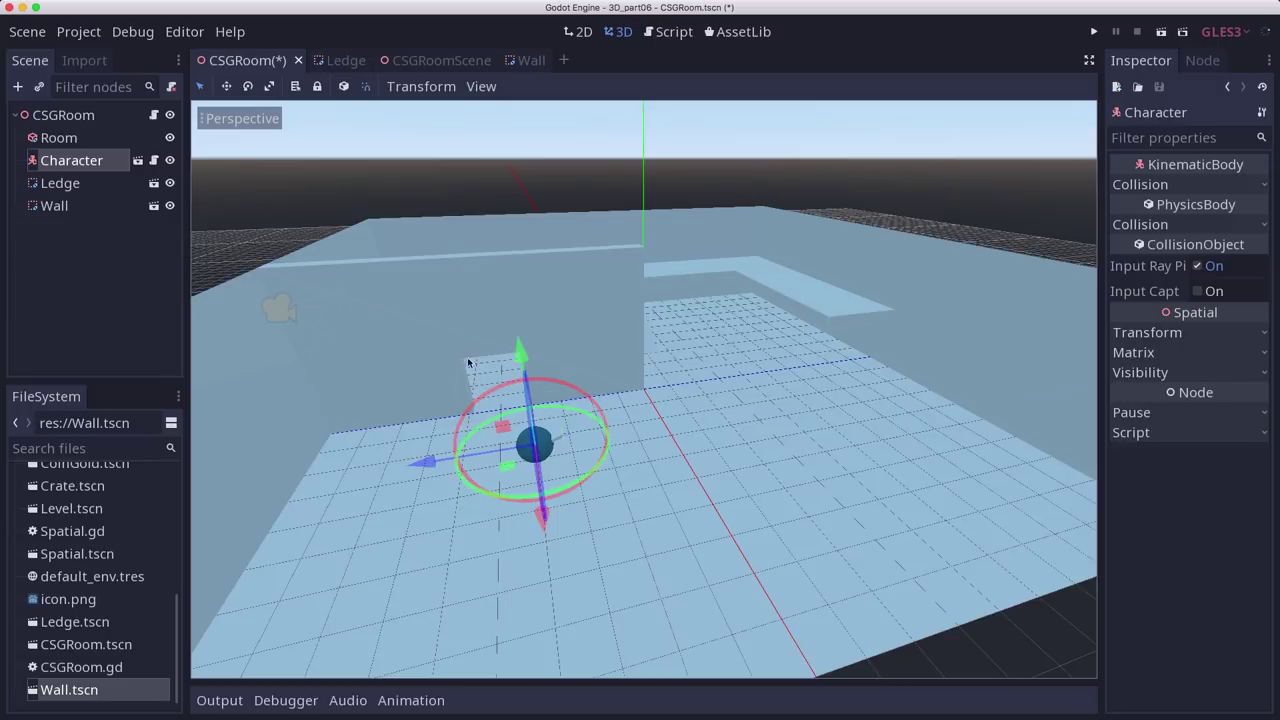
middle_click_drag(523, 349, 652, 370)
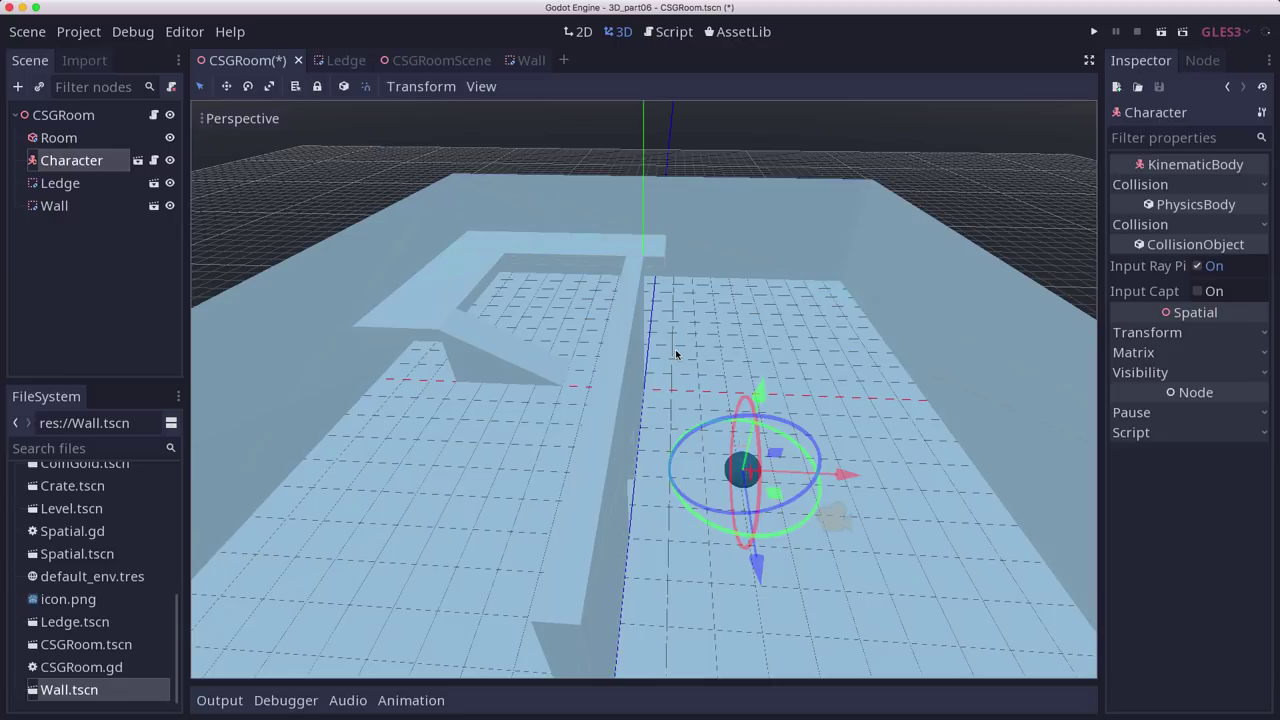
middle_click_drag(677, 351, 549, 377)
scroll(622, 390, "down", 2)
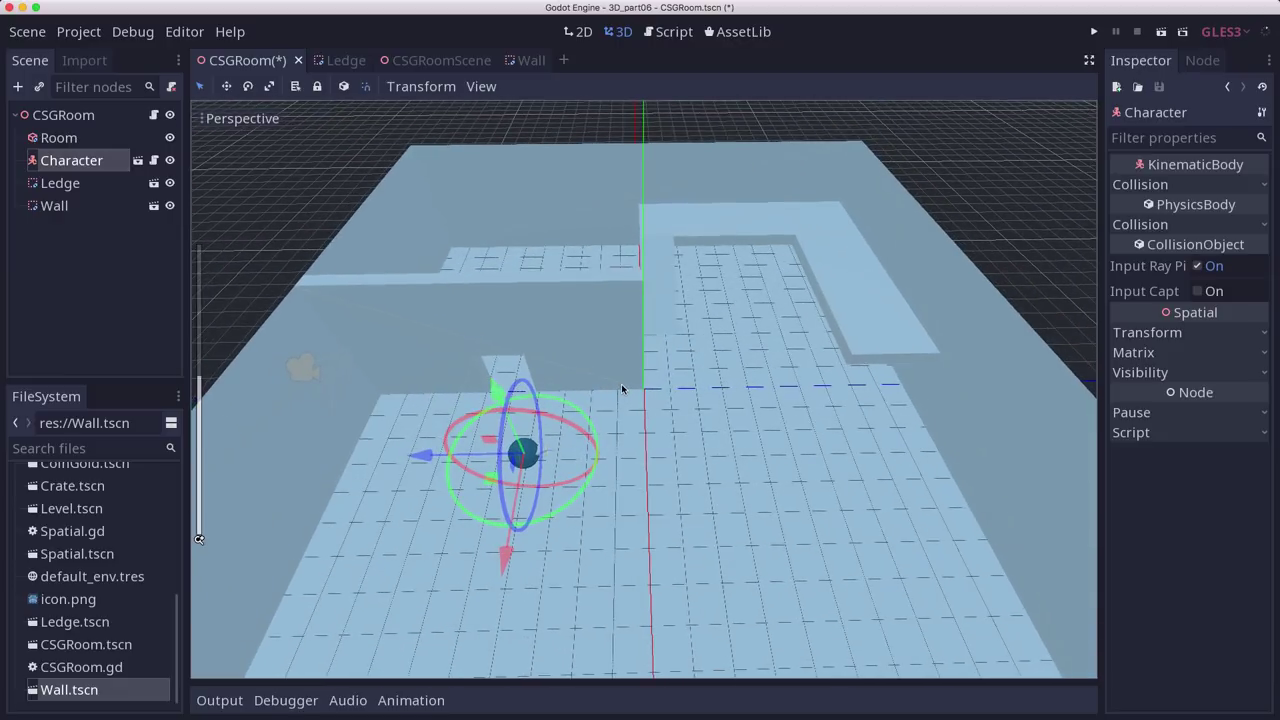
middle_click_drag(622, 389, 709, 391)
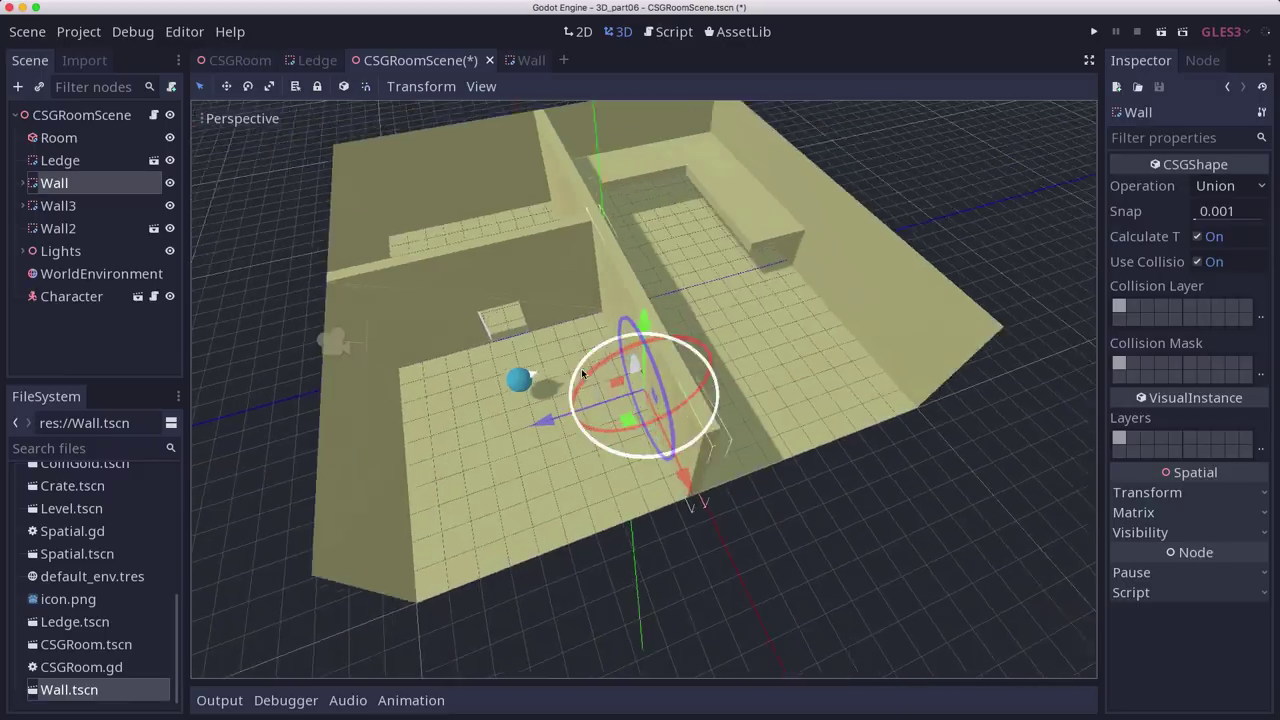
Step: Examine the Room box in CSGRoomScene and the albedo settings of its SpatialMaterial
middle_click_drag(582, 373, 463, 295)
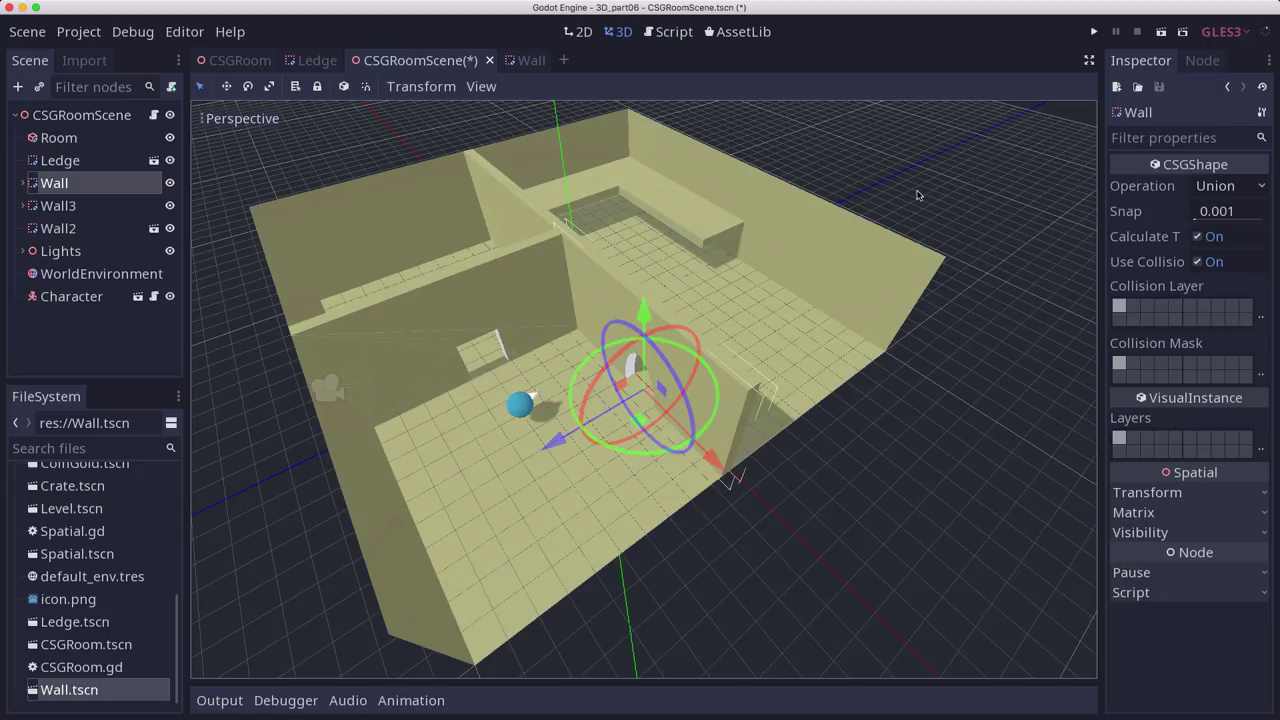
left_click(55, 137)
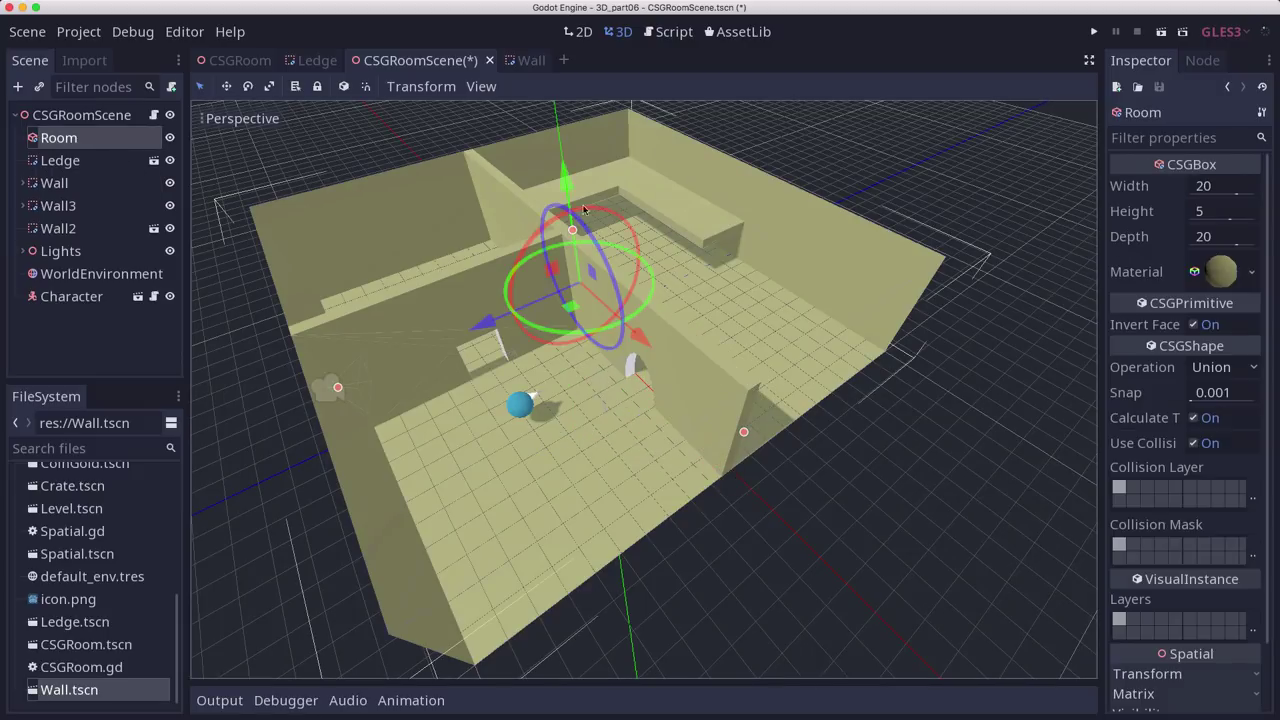
left_click(1222, 270)
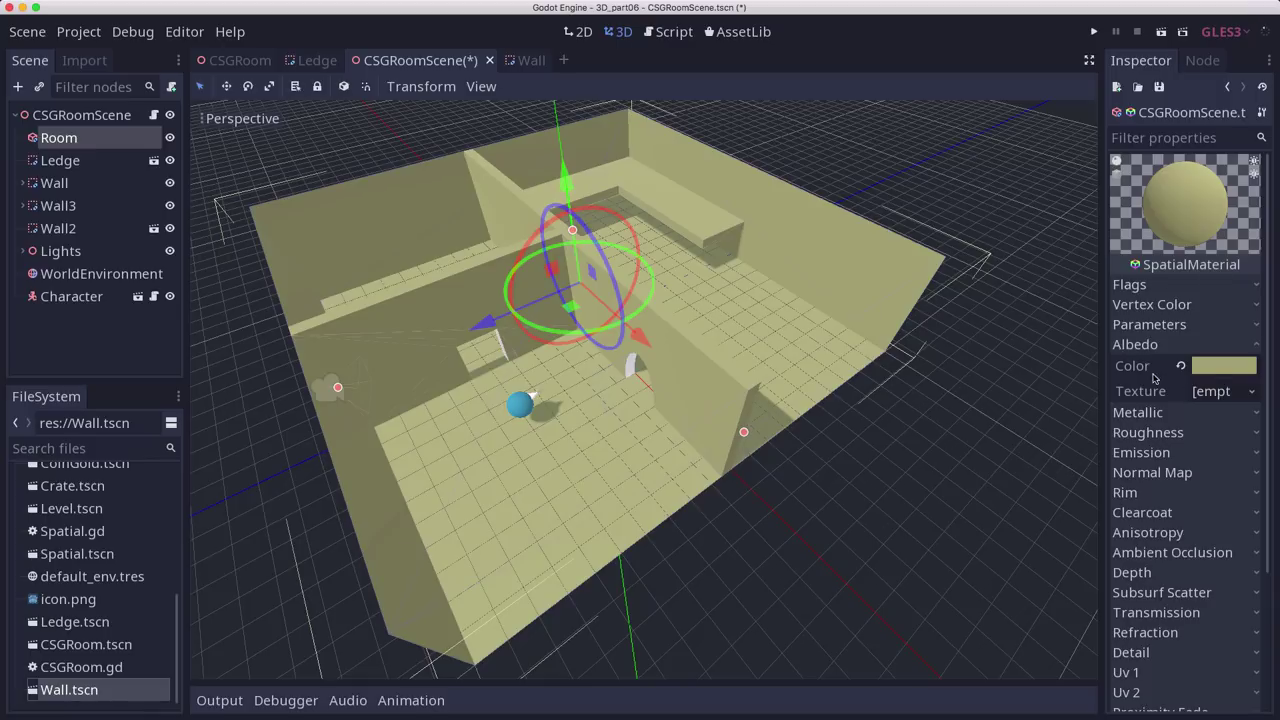
left_click(1228, 88)
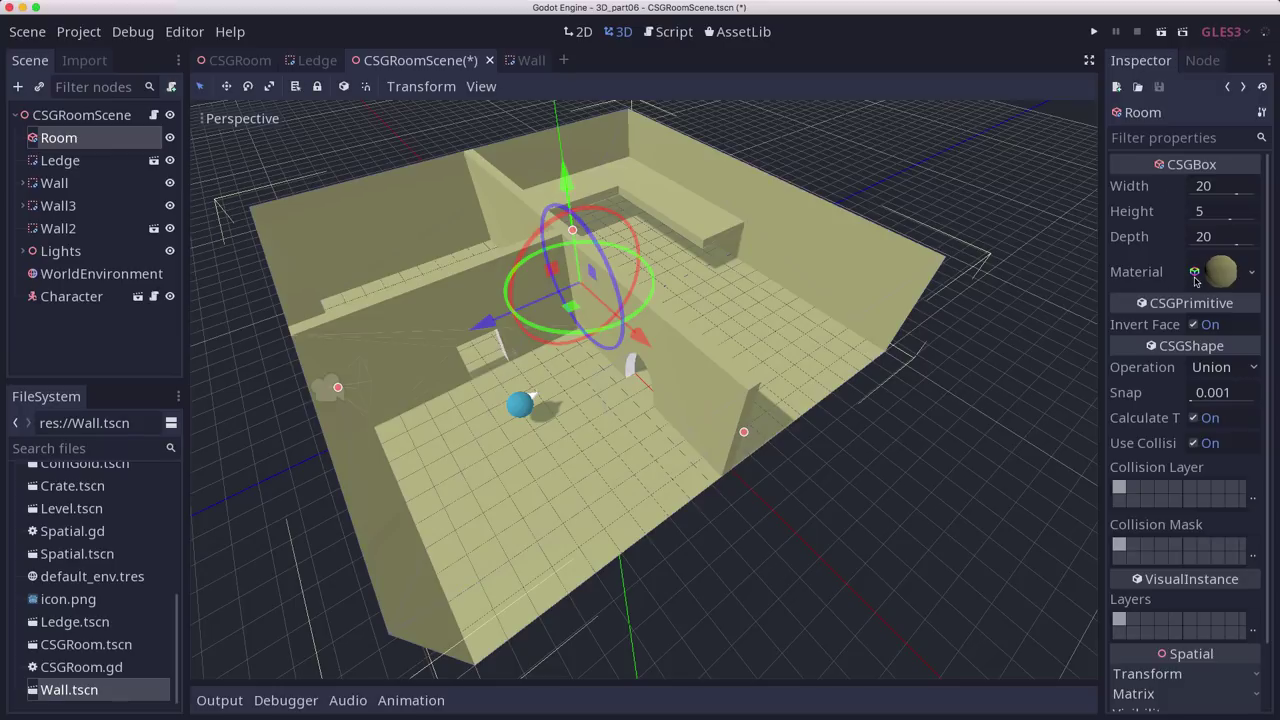
Step: Check the square and arched wall openings in CSGRoomScene, and run the scene to move the character through the room
middle_click_drag(602, 340, 630, 332)
scroll(630, 332, "up", 4)
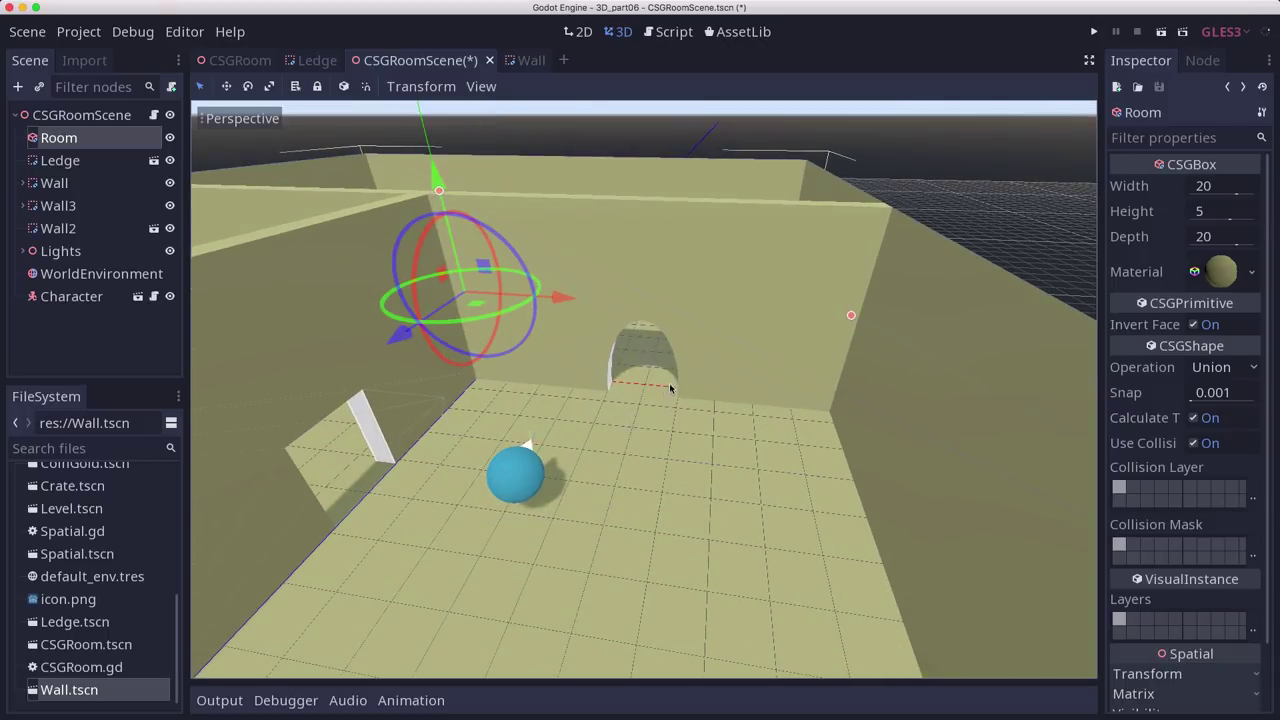
middle_click_drag(676, 342, 620, 354)
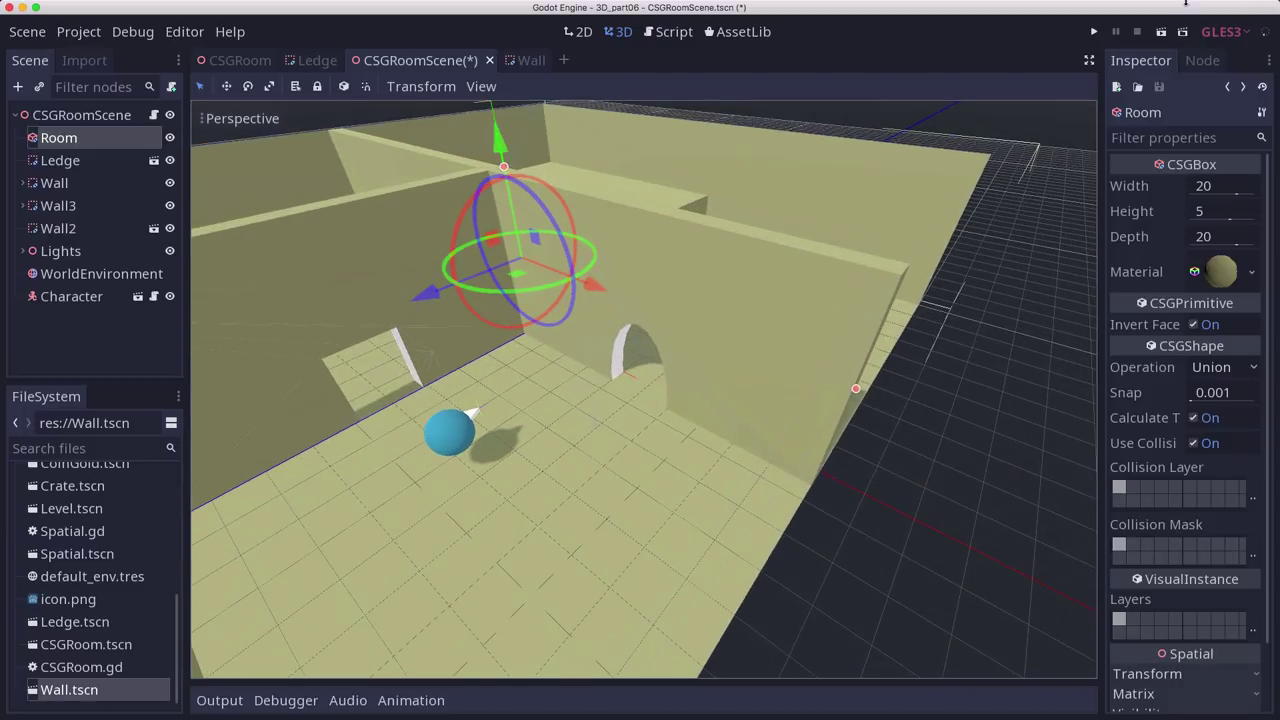
left_click(1166, 36)
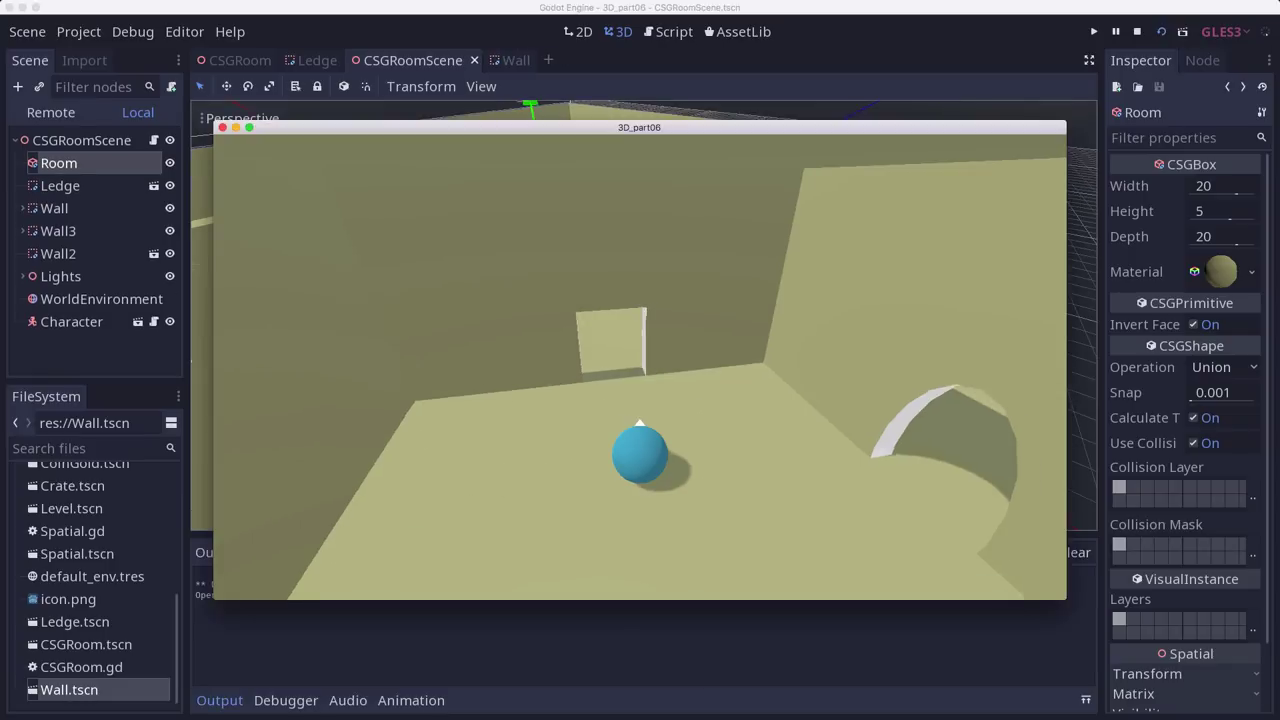
key("w")
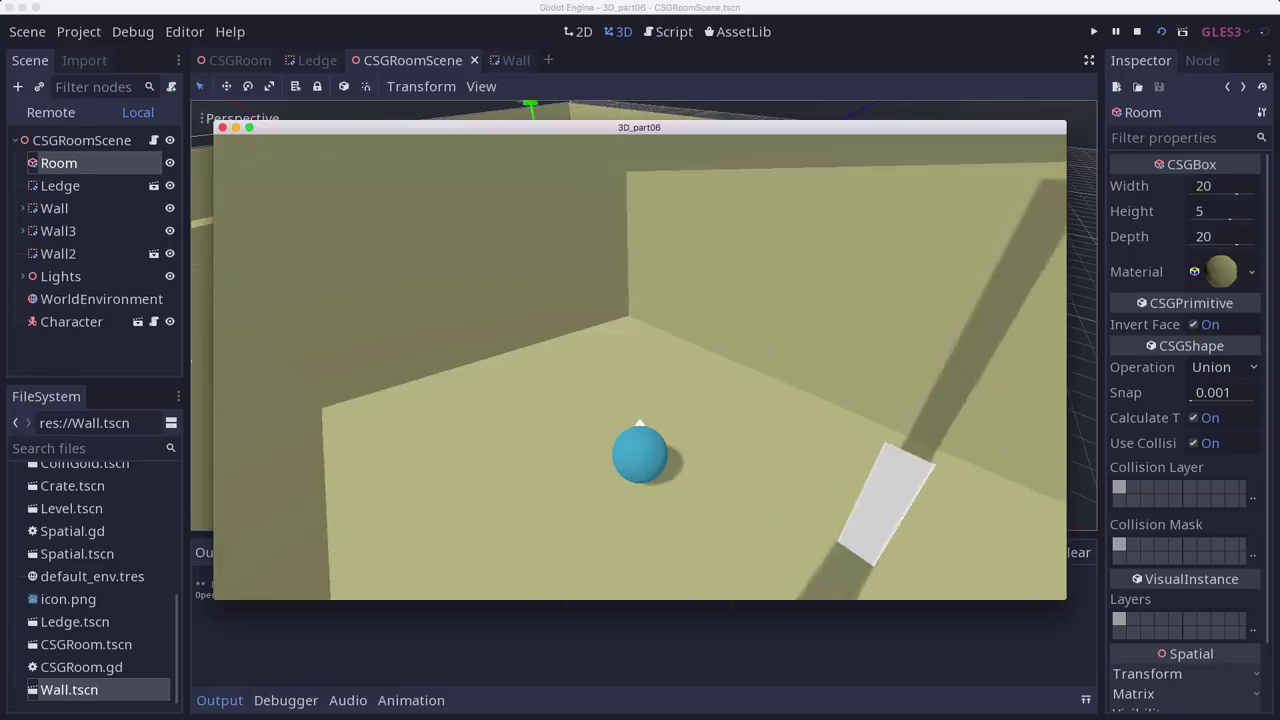
Step: Move the character through the arched wall opening and around the ledge area in the running scene
key("w")
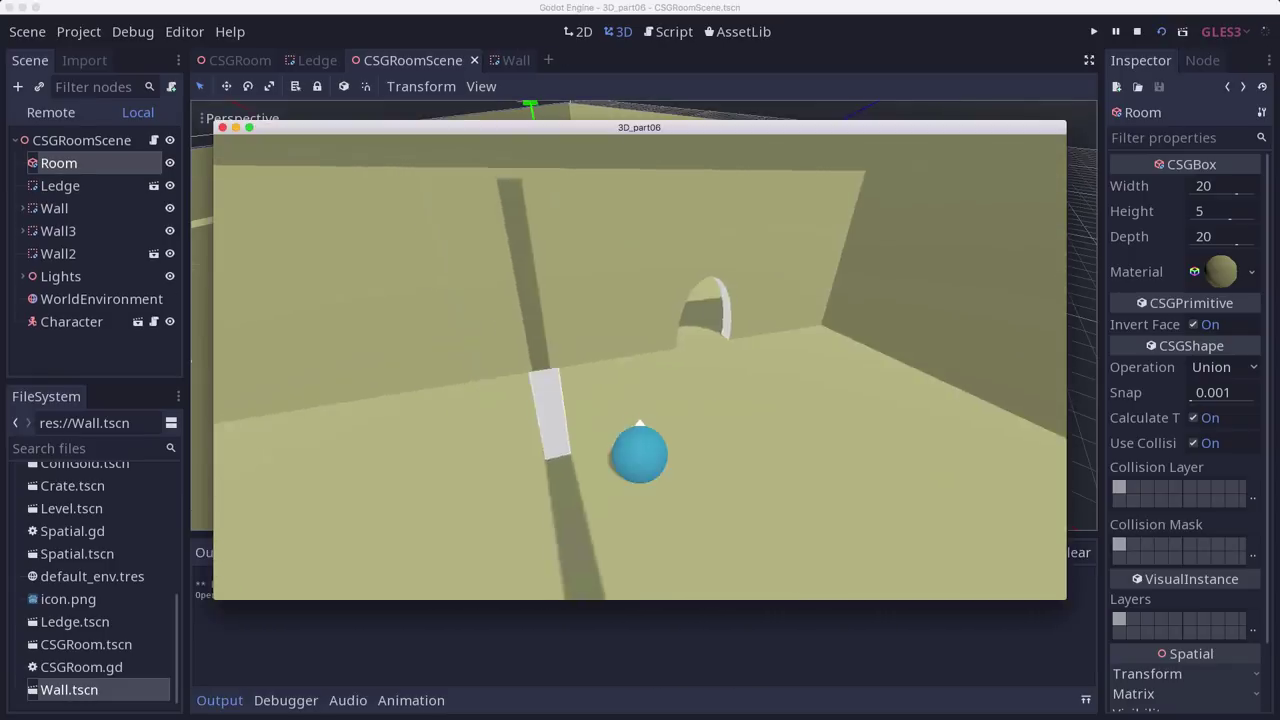
key("w")
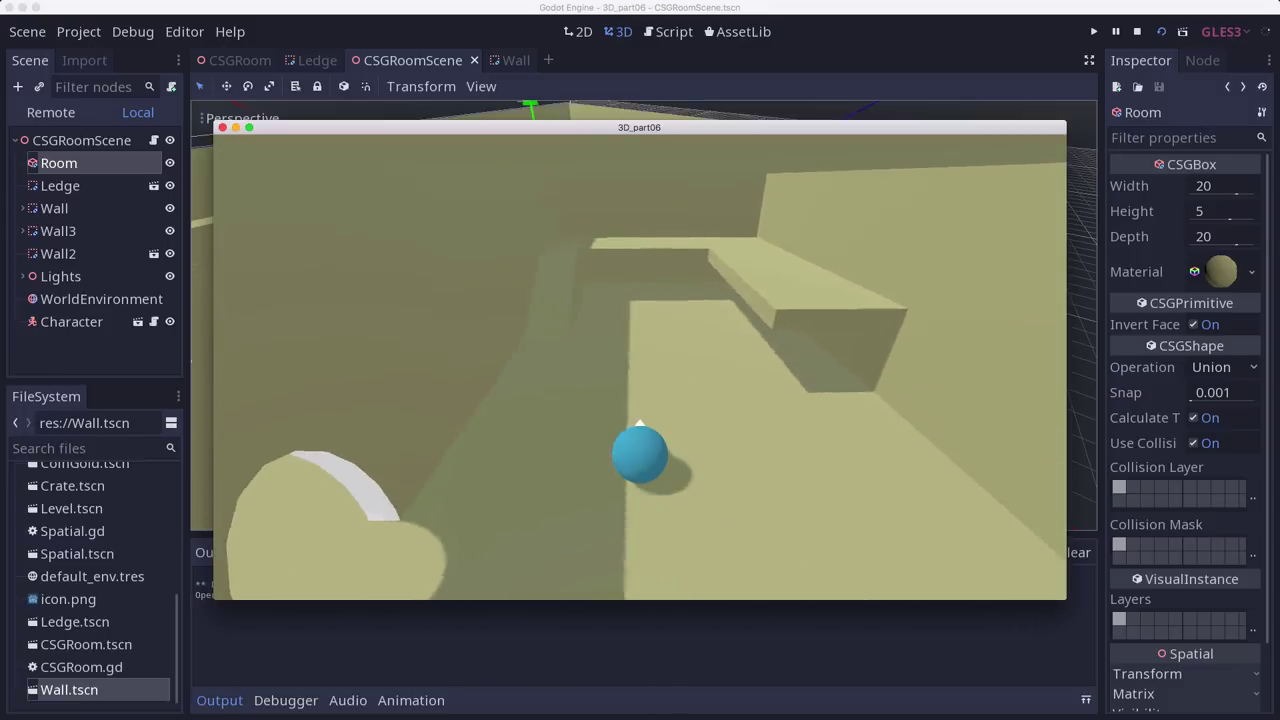
key("w")
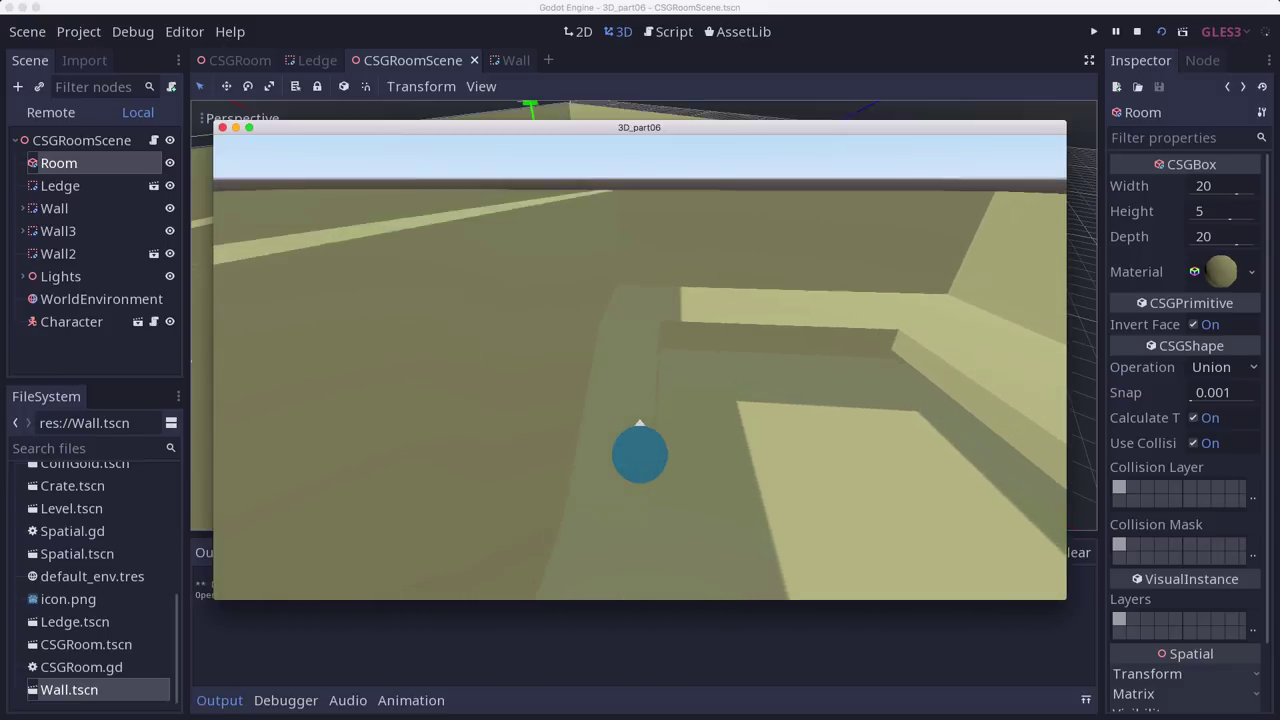
key("w")
key("space")
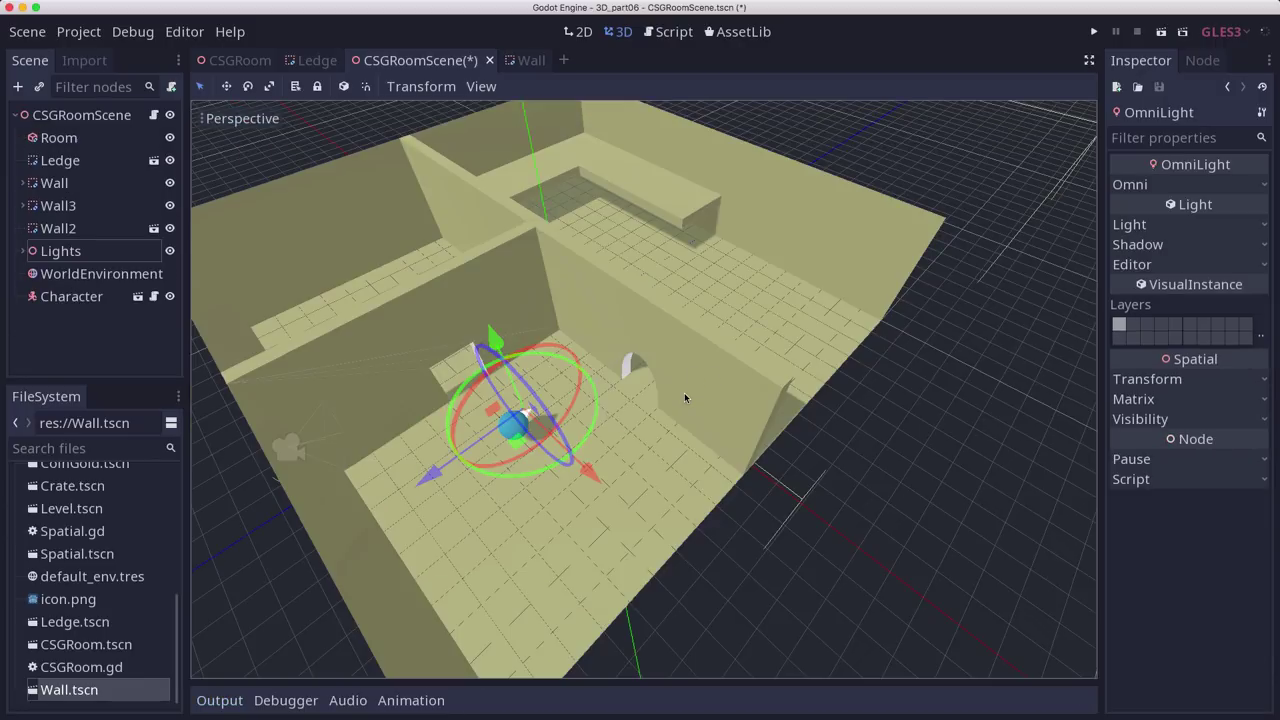
Step: Run the lit CSGRoomScene and move the character through the square opening, green spotlight and arched opening to the yellow-lit ledge area
scroll(685, 398, "down", 1)
mouse_move(683, 398)
middle_mouse_down()
mouse_move(666, 363)
mouse_move(698, 370)
mouse_move(594, 380)
mouse_move(680, 380)
middle_mouse_up()
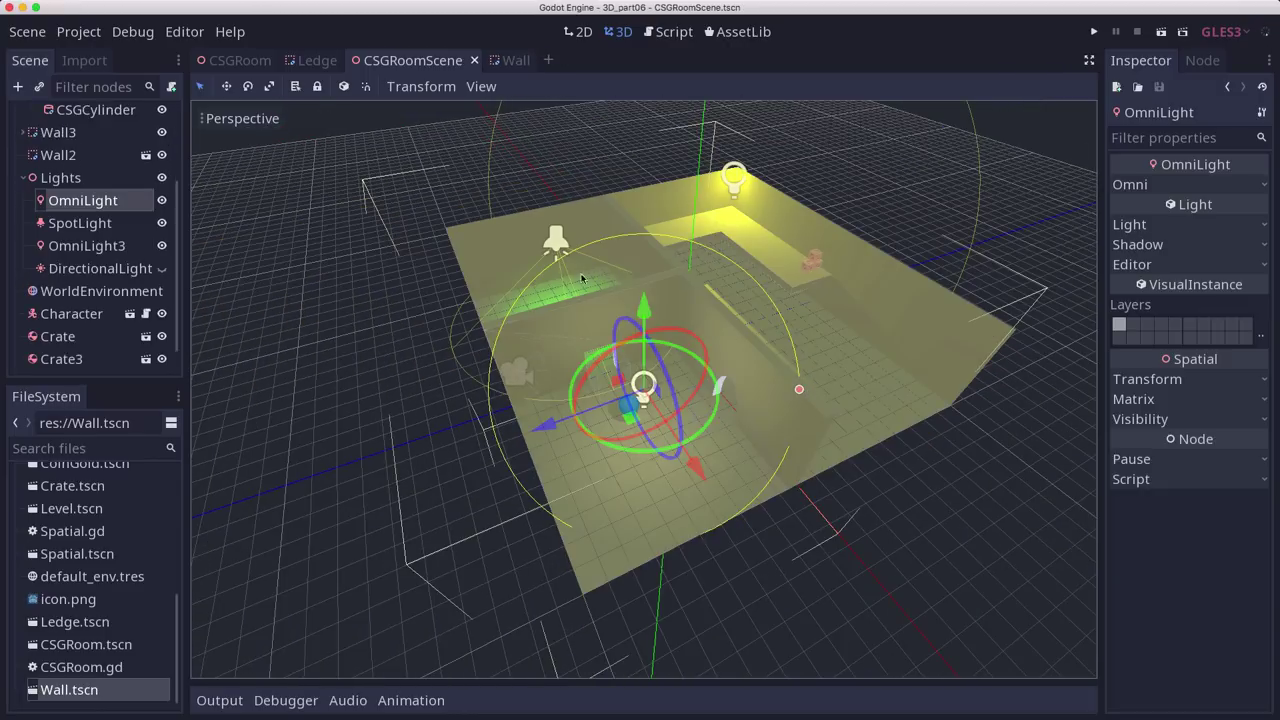
mouse_move(827, 286)
middle_mouse_down()
mouse_move(737, 278)
mouse_move(814, 290)
middle_mouse_up()
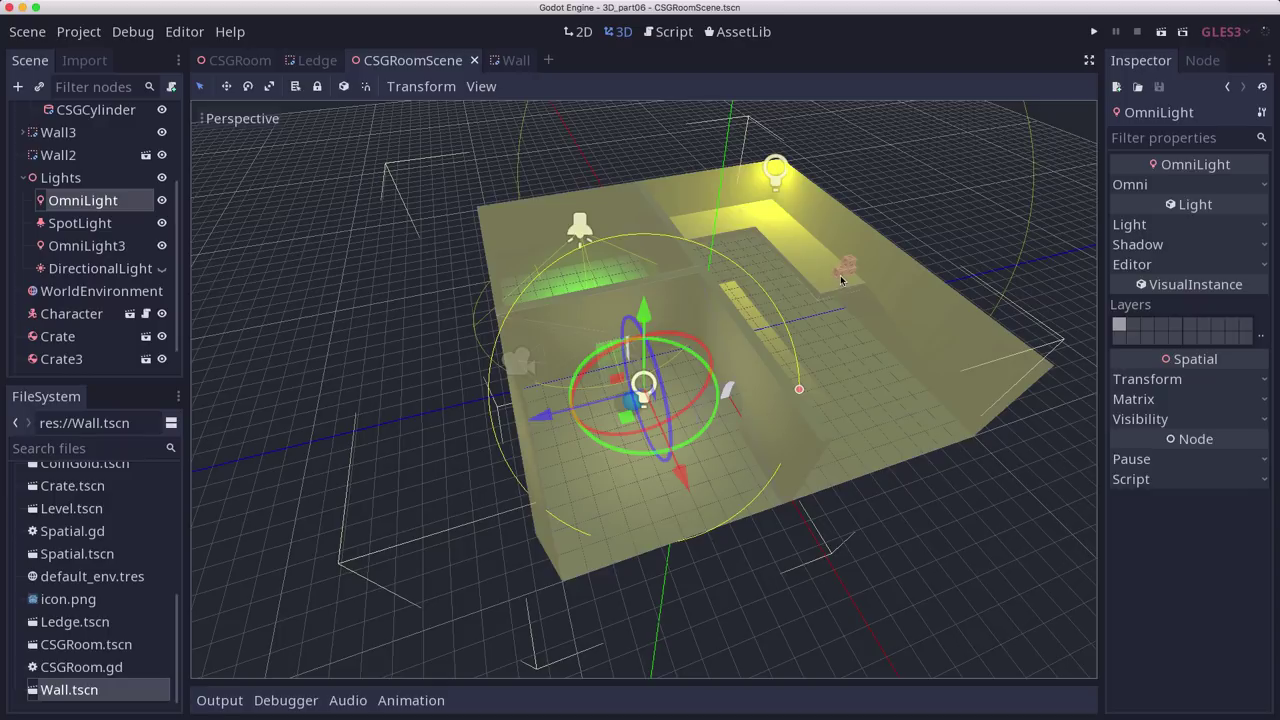
left_click(1161, 31)
key("w")
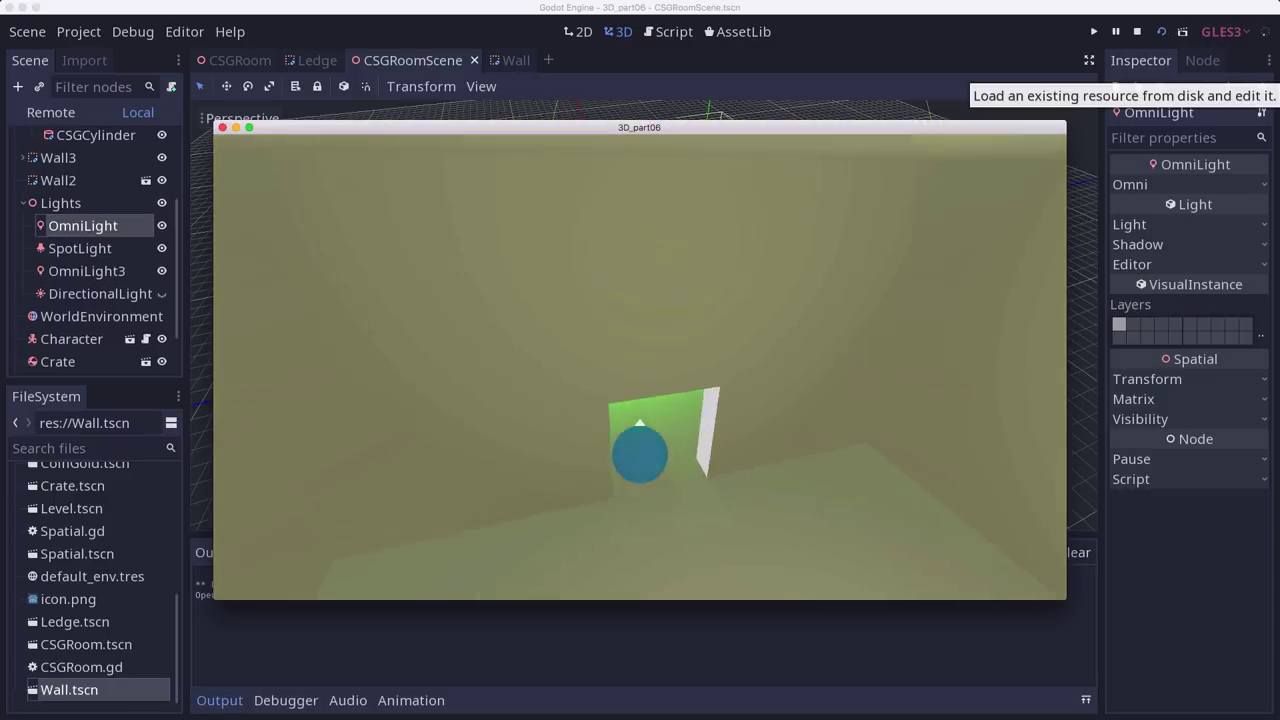
key("w")
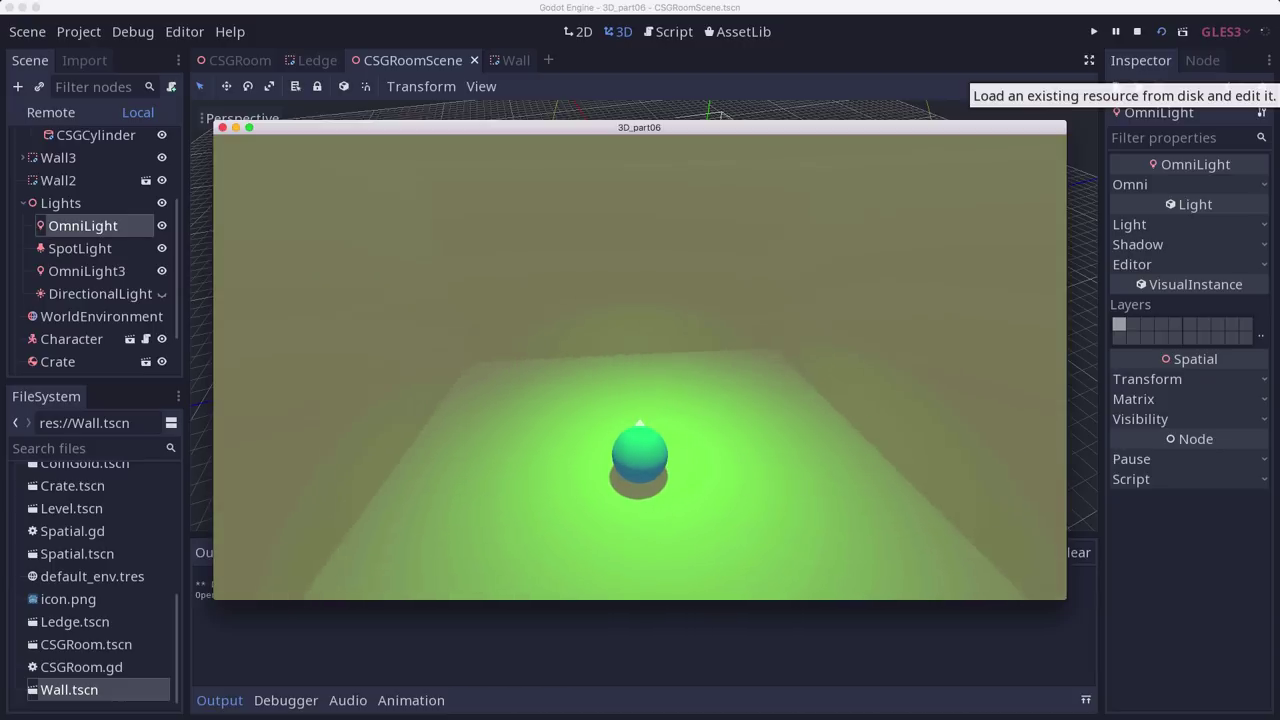
key("w")
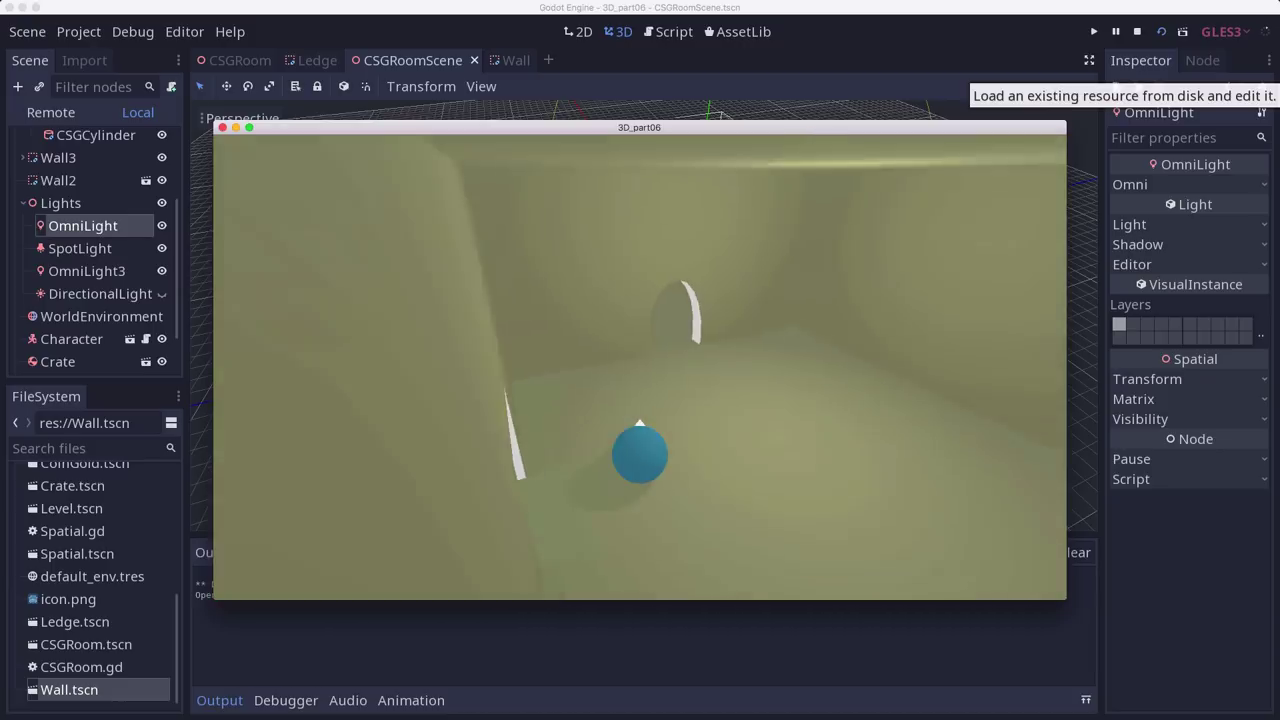
key("w")
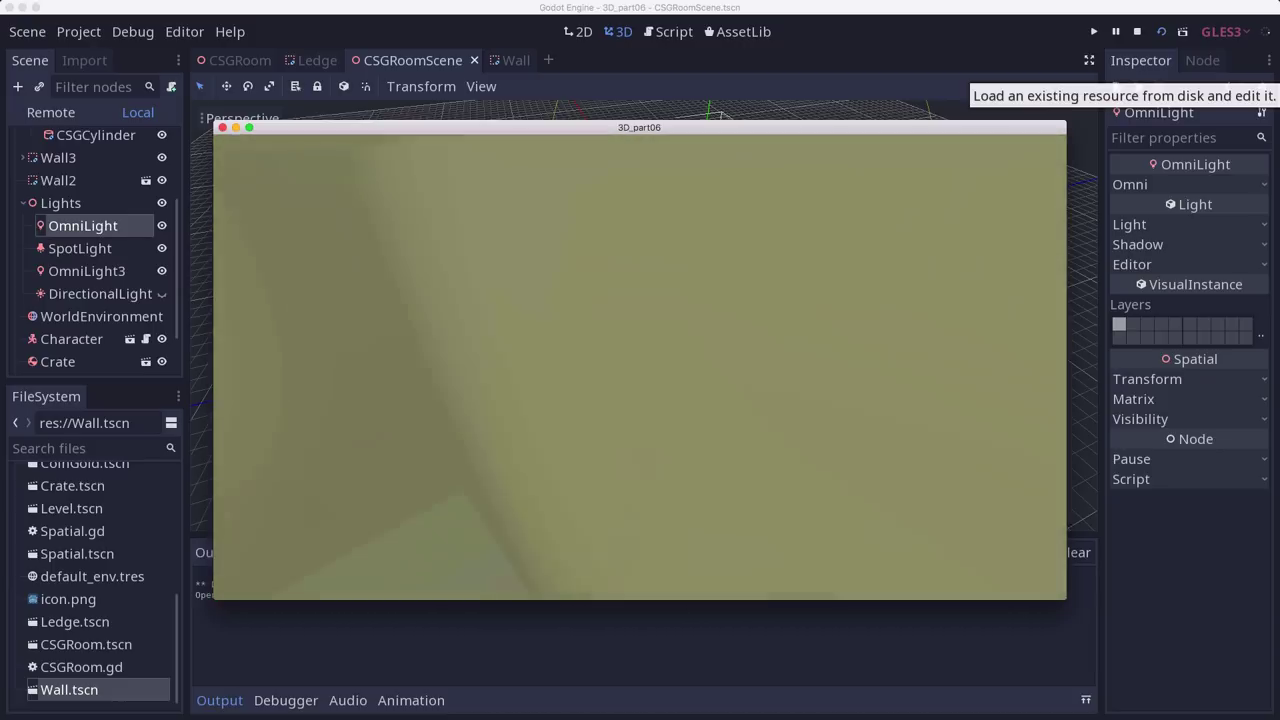
key("w")
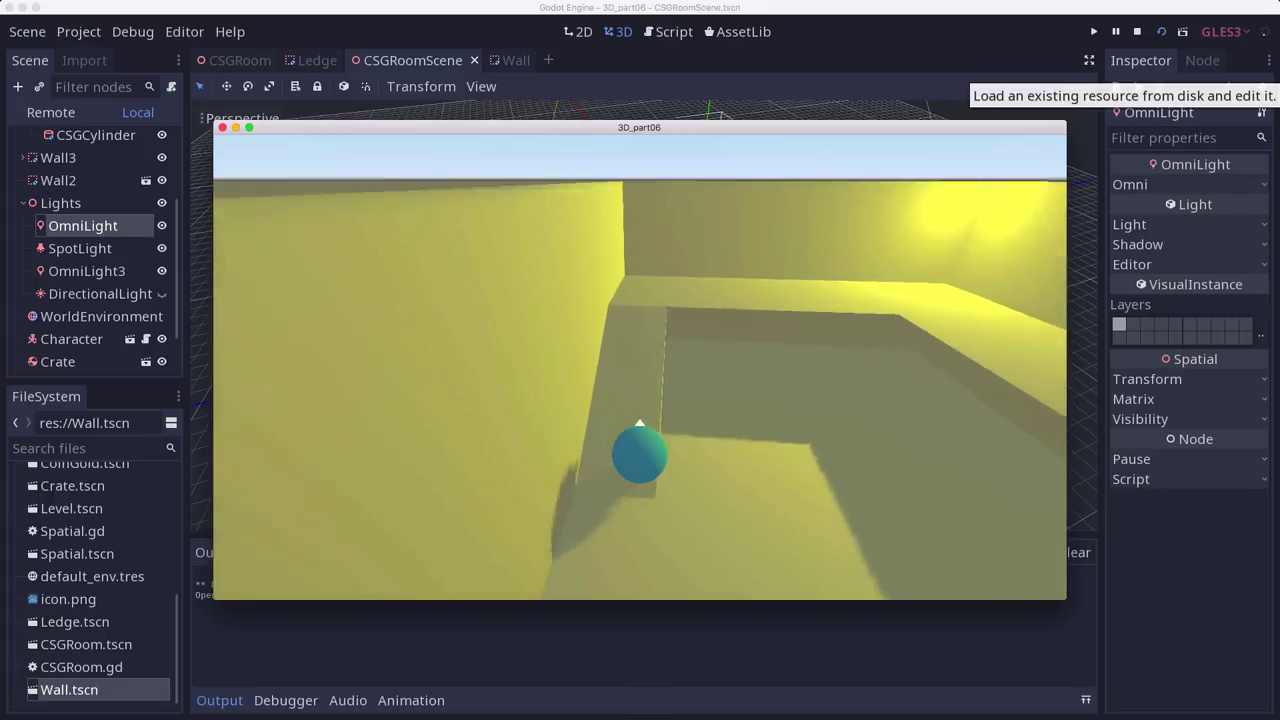
Step: Move the character along the ledge to push the crates off it, and quit the running scene
key("w")
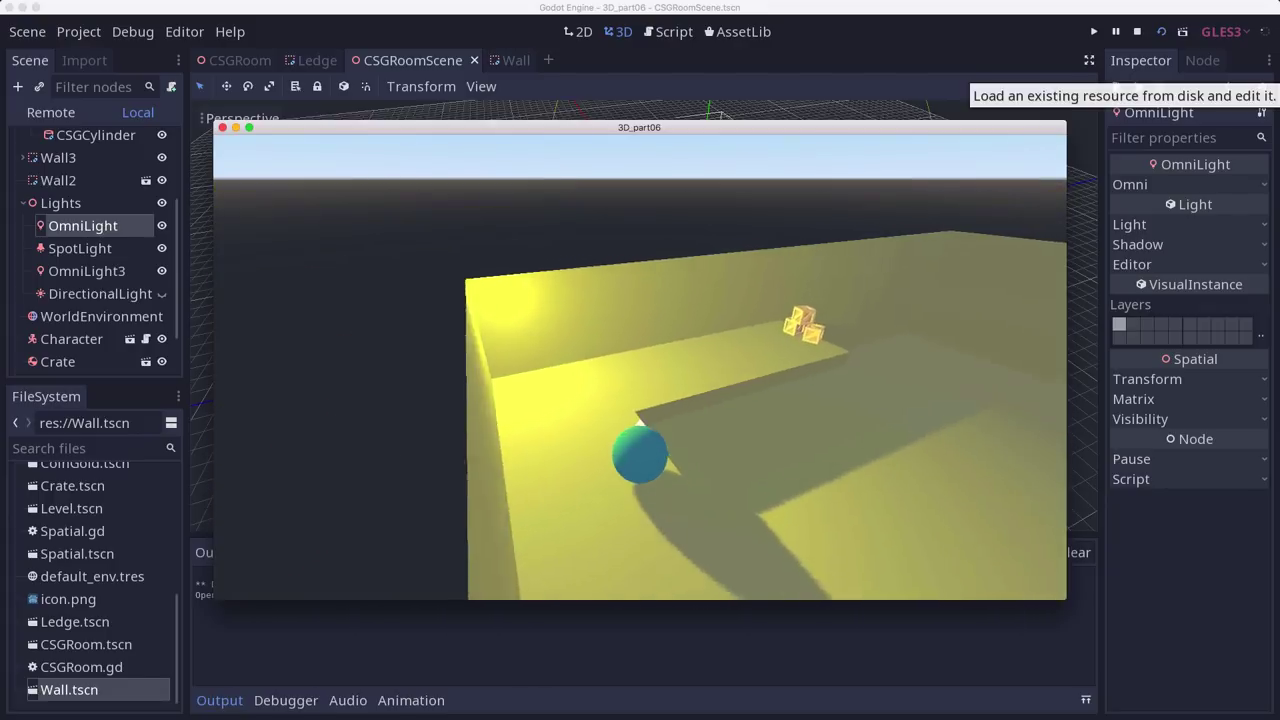
key("w")
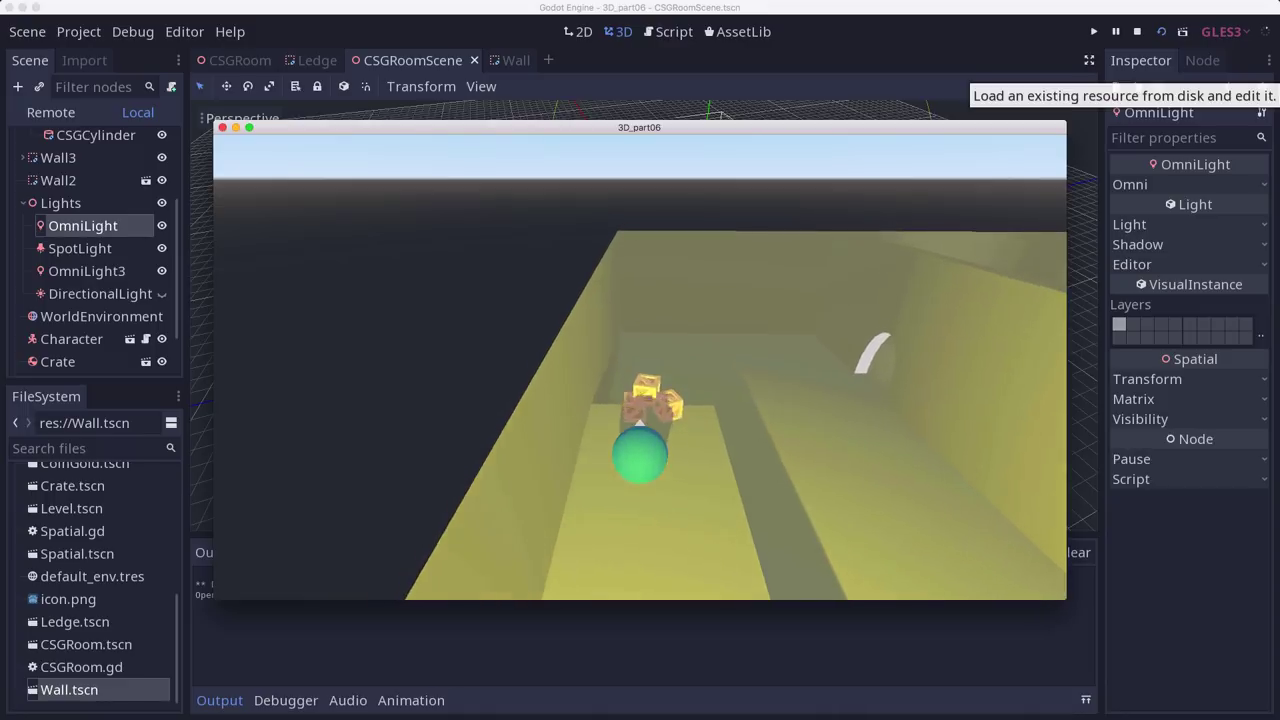
key("w")
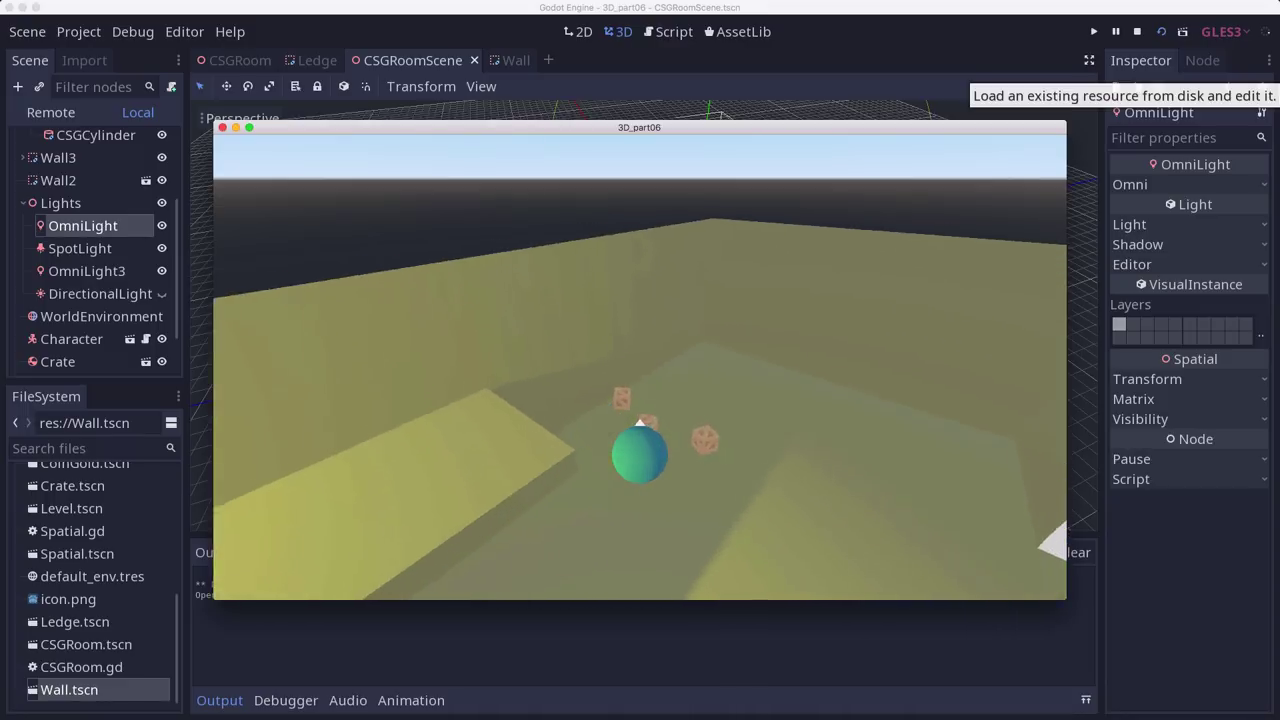
key("super+q")
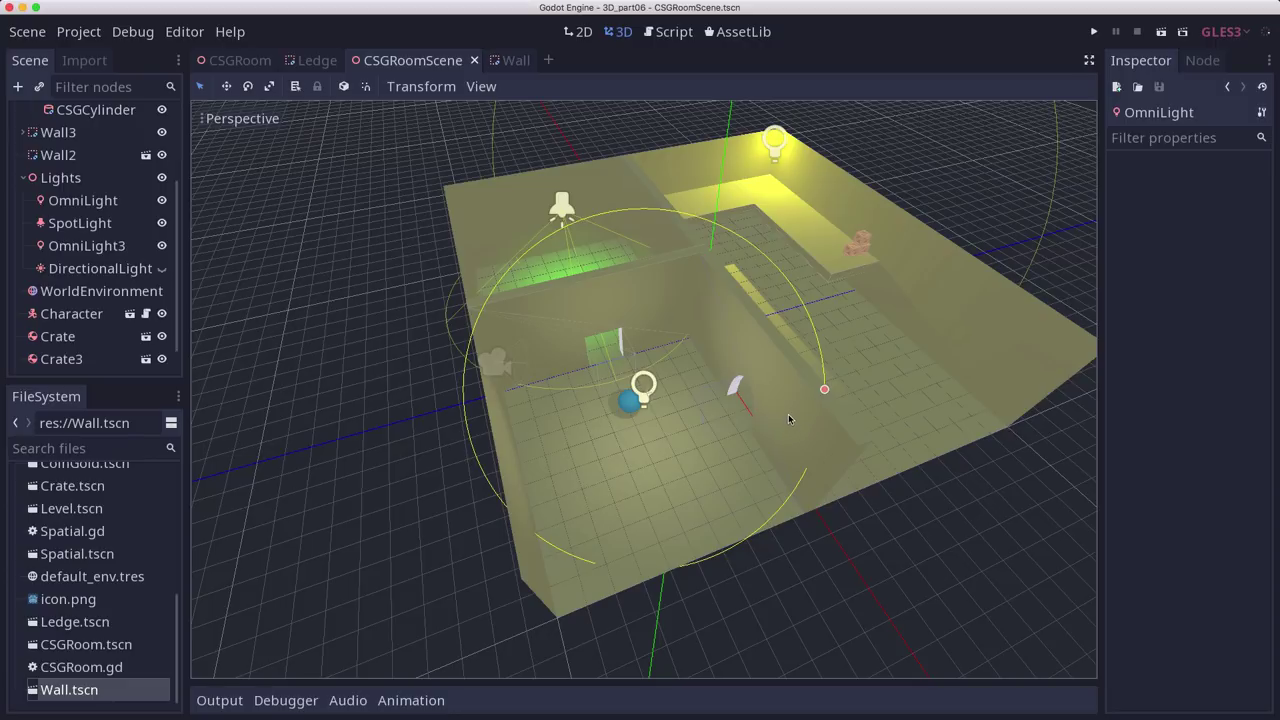
Step: Examine the lit room from several angles and inspect the Wall node and its CSGBox in CSGRoomScene
middle_click_drag(789, 405, 901, 427)
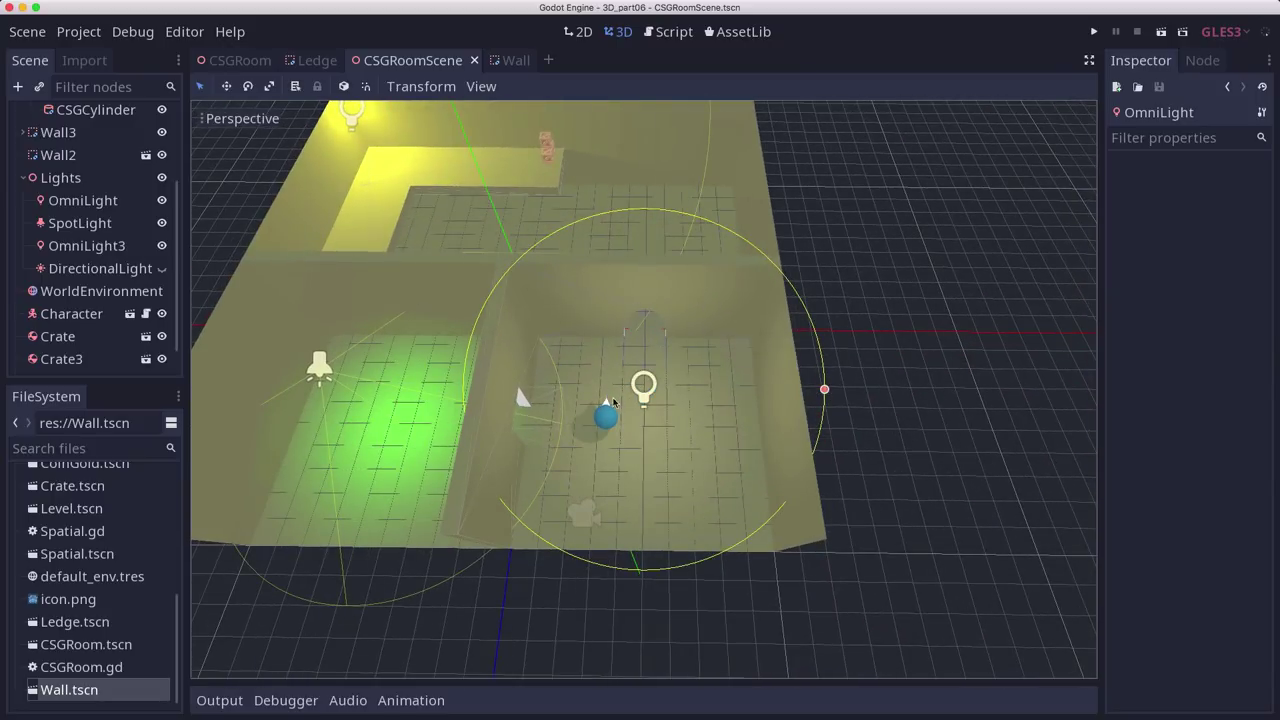
middle_click_drag(657, 369, 612, 358)
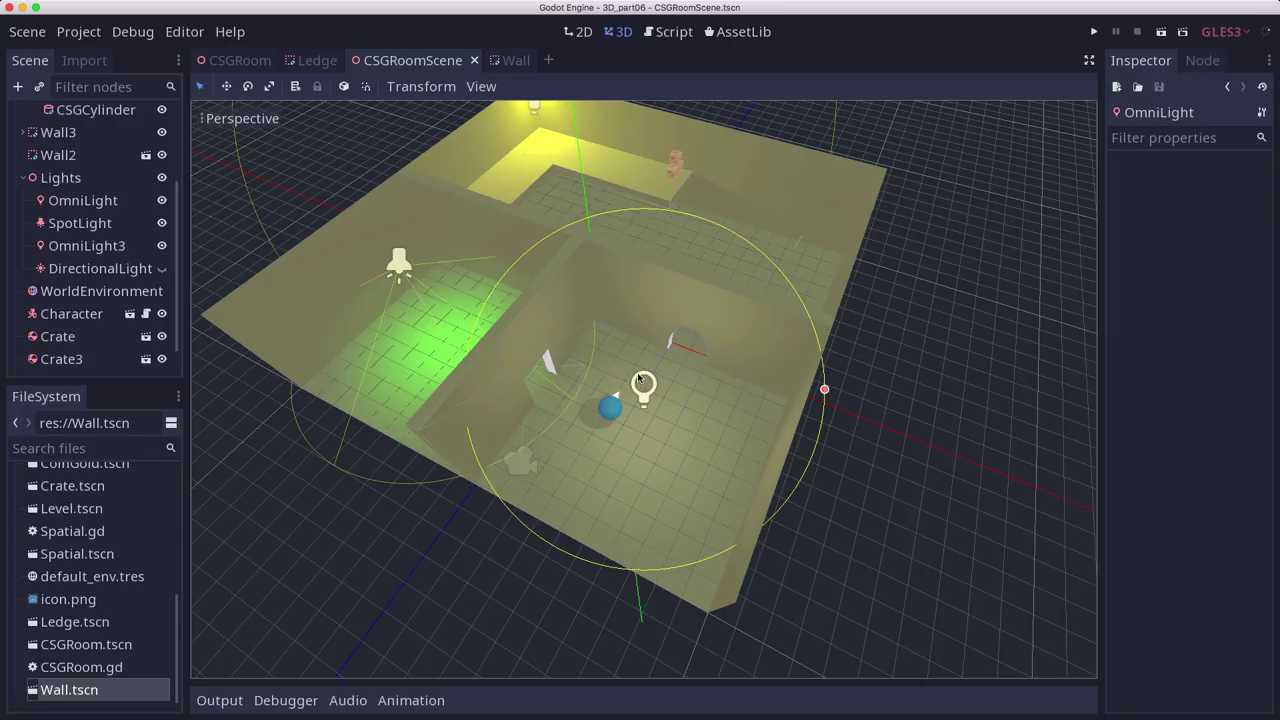
middle_click_drag(643, 372, 393, 321)
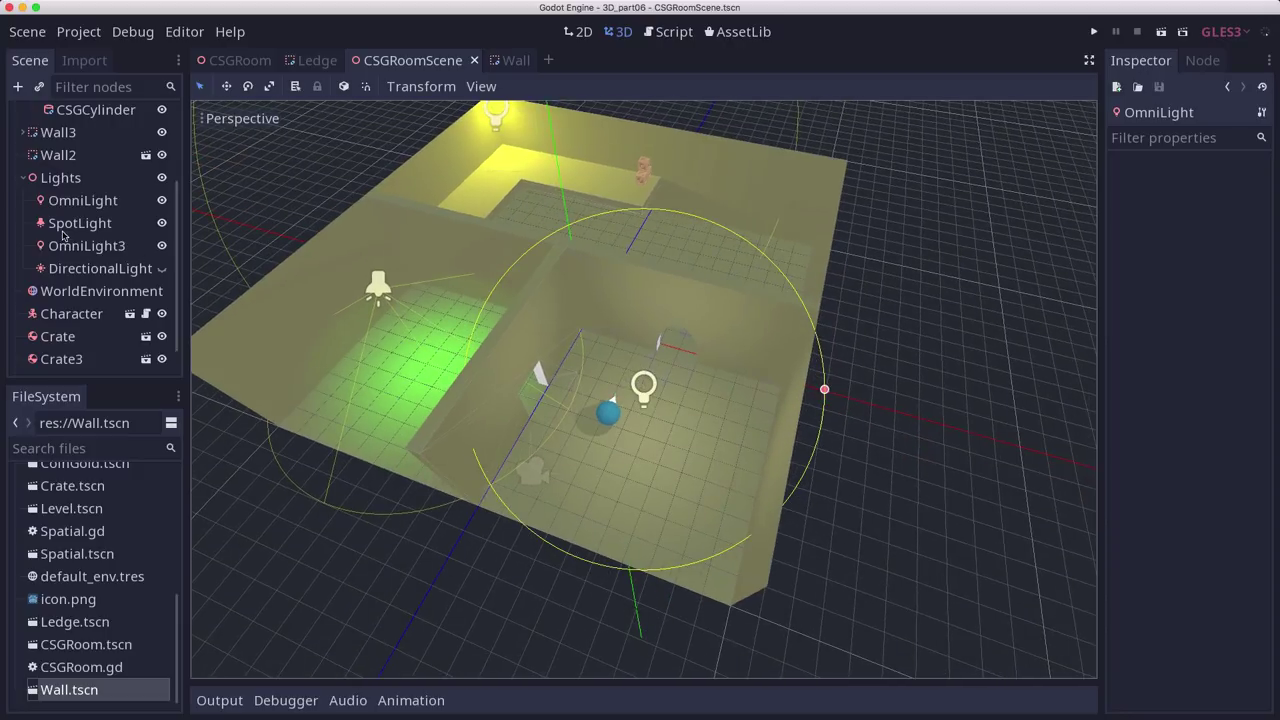
scroll(63, 235, "up", 3)
left_click(62, 156)
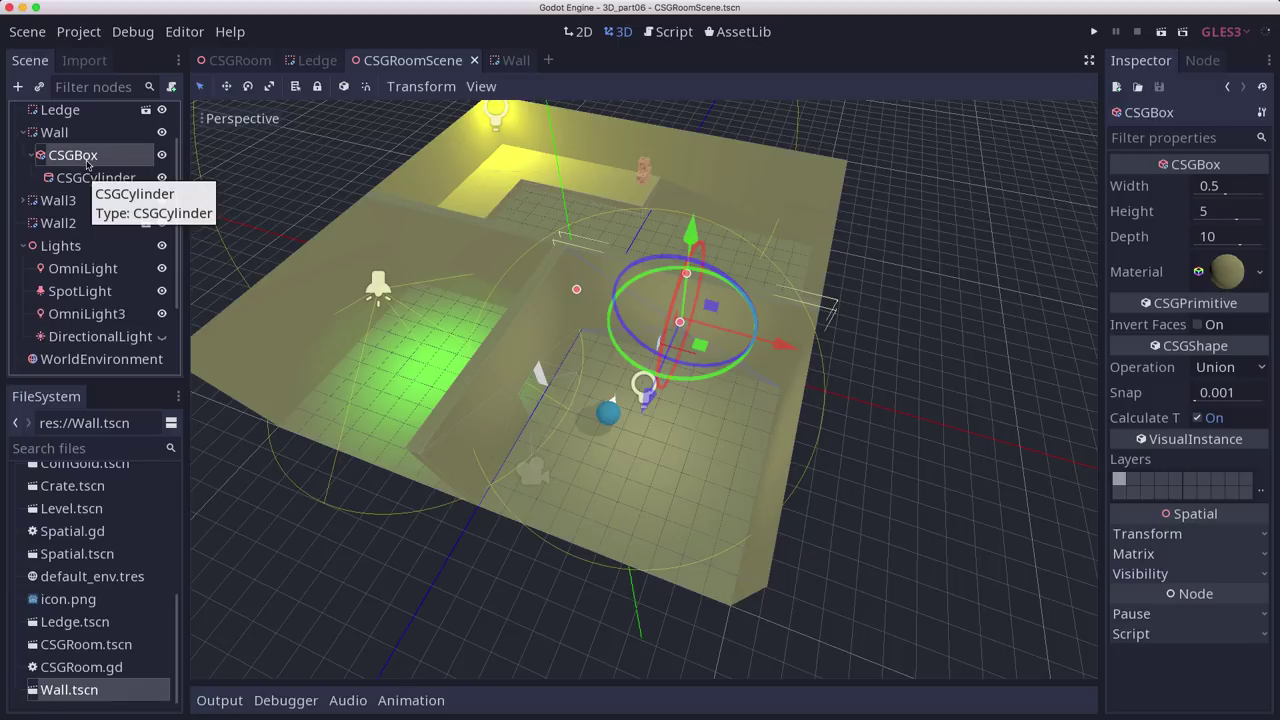
scroll(82, 175, "up", 1)
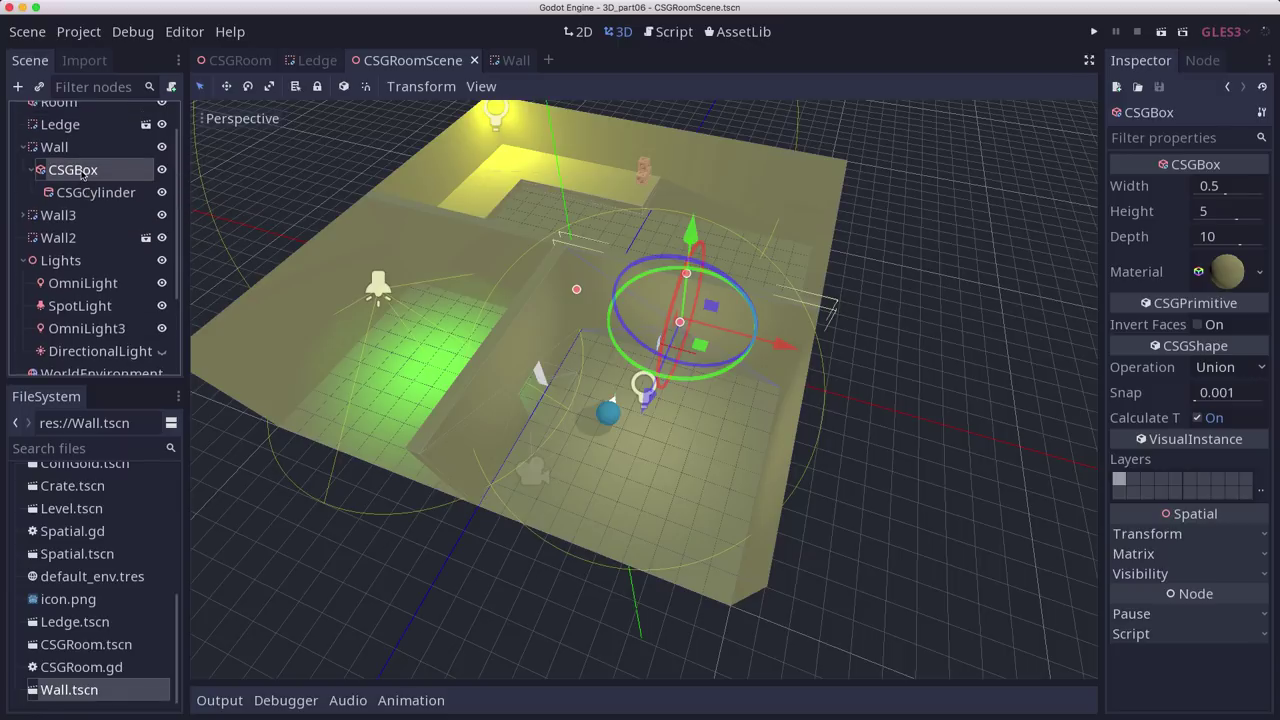
left_click(56, 150)
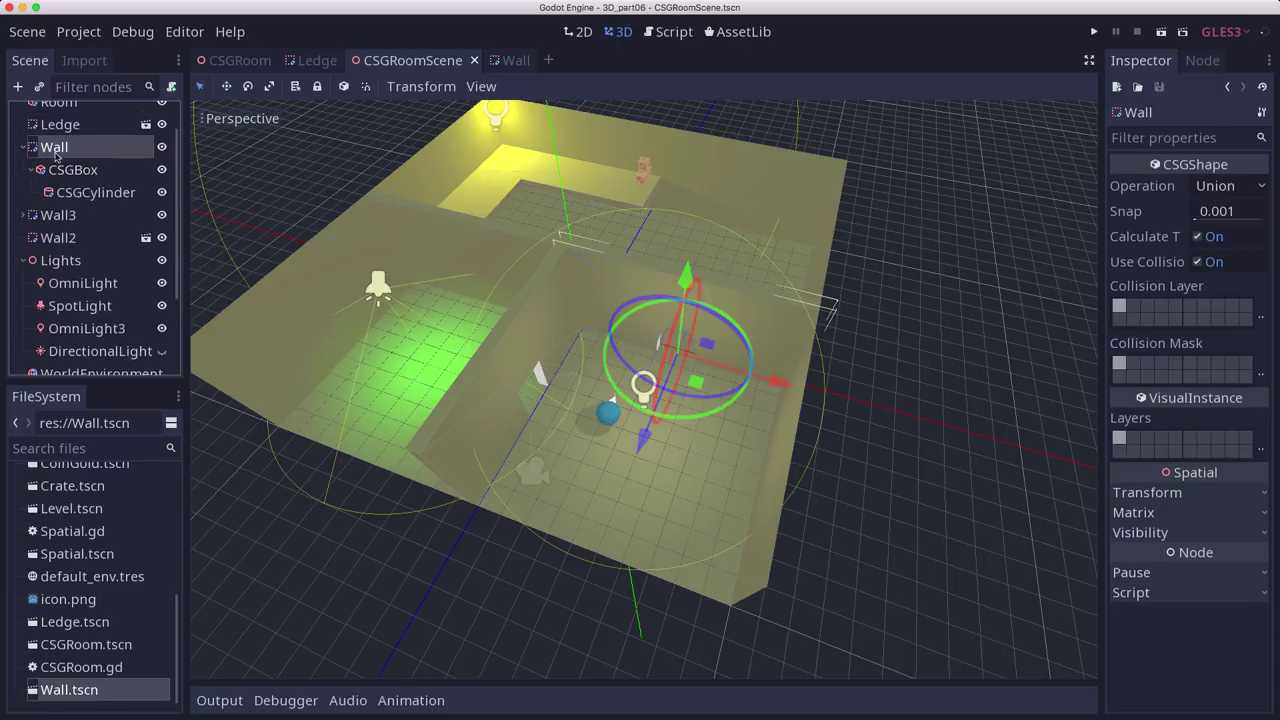
scroll(88, 180, "up", 2)
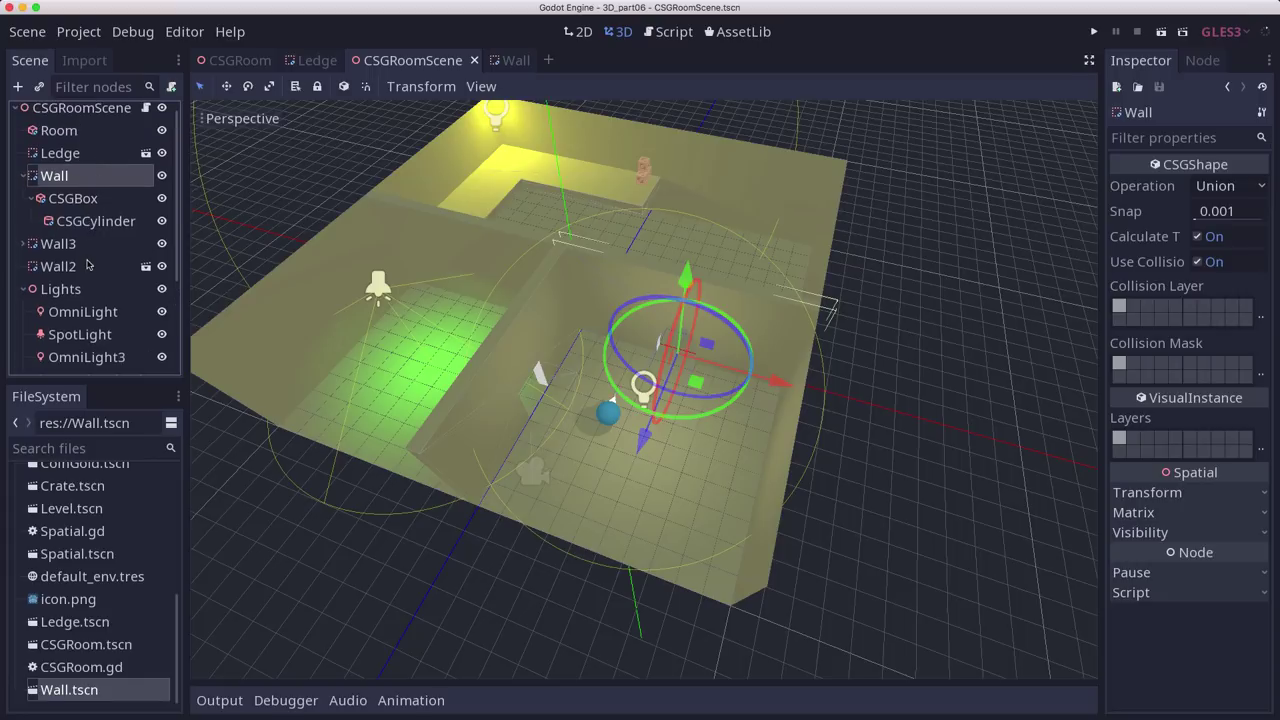
left_click(23, 176)
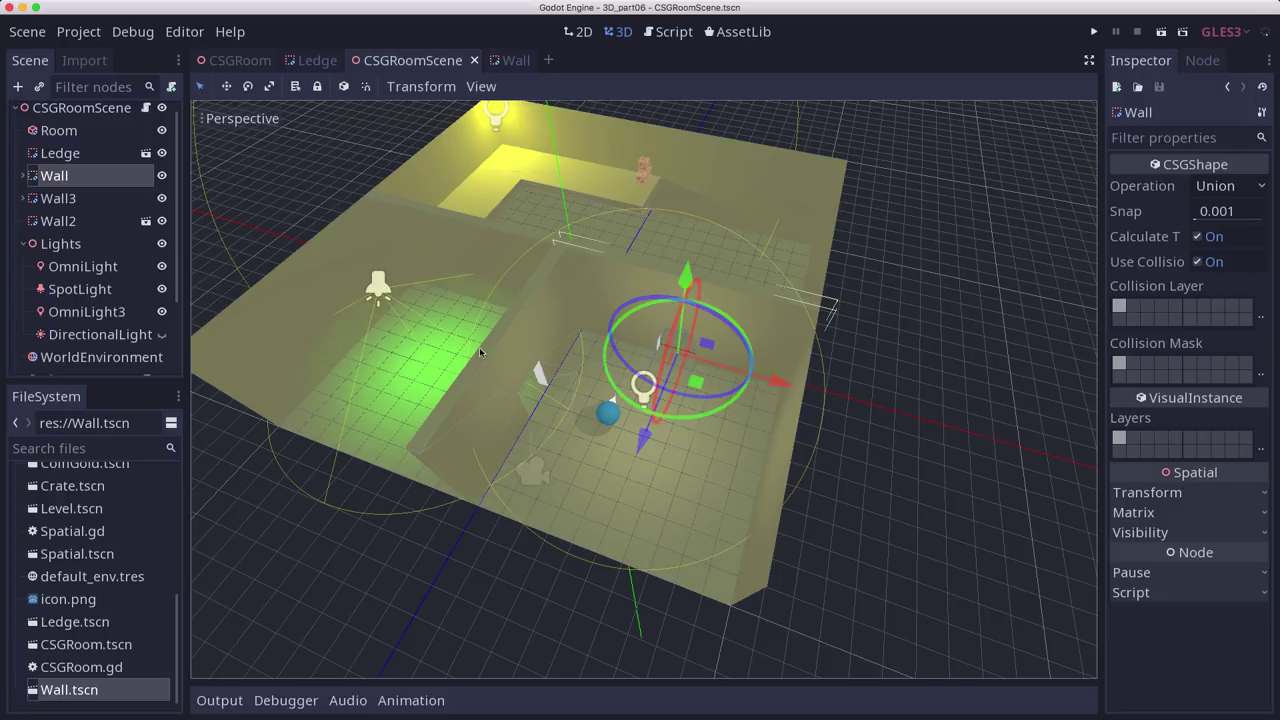
Step: Inspect the Ledge, Wall and Wall2 nodes and view their placement in the room from other angles
left_click(61, 156)
left_click(60, 177)
left_click(60, 222)
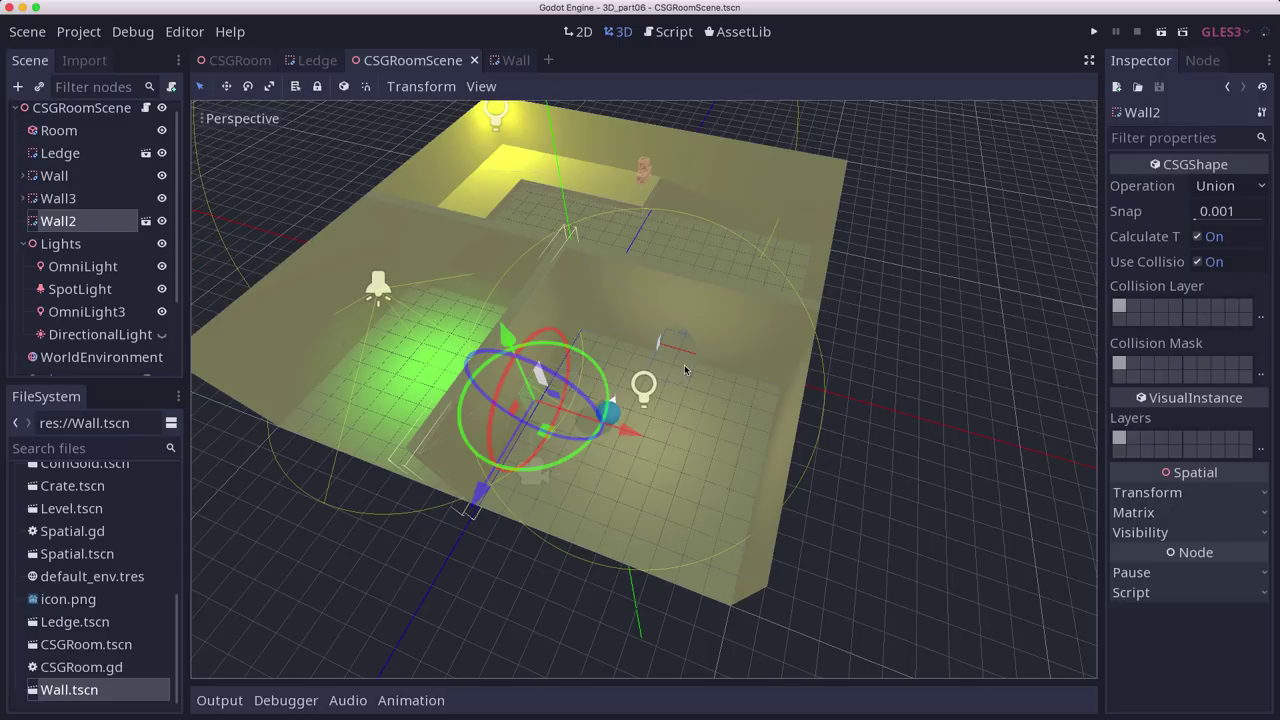
mouse_move(685, 370)
middle_mouse_down()
mouse_move(690, 385)
mouse_move(670, 390)
mouse_move(664, 340)
mouse_move(663, 378)
middle_mouse_up()
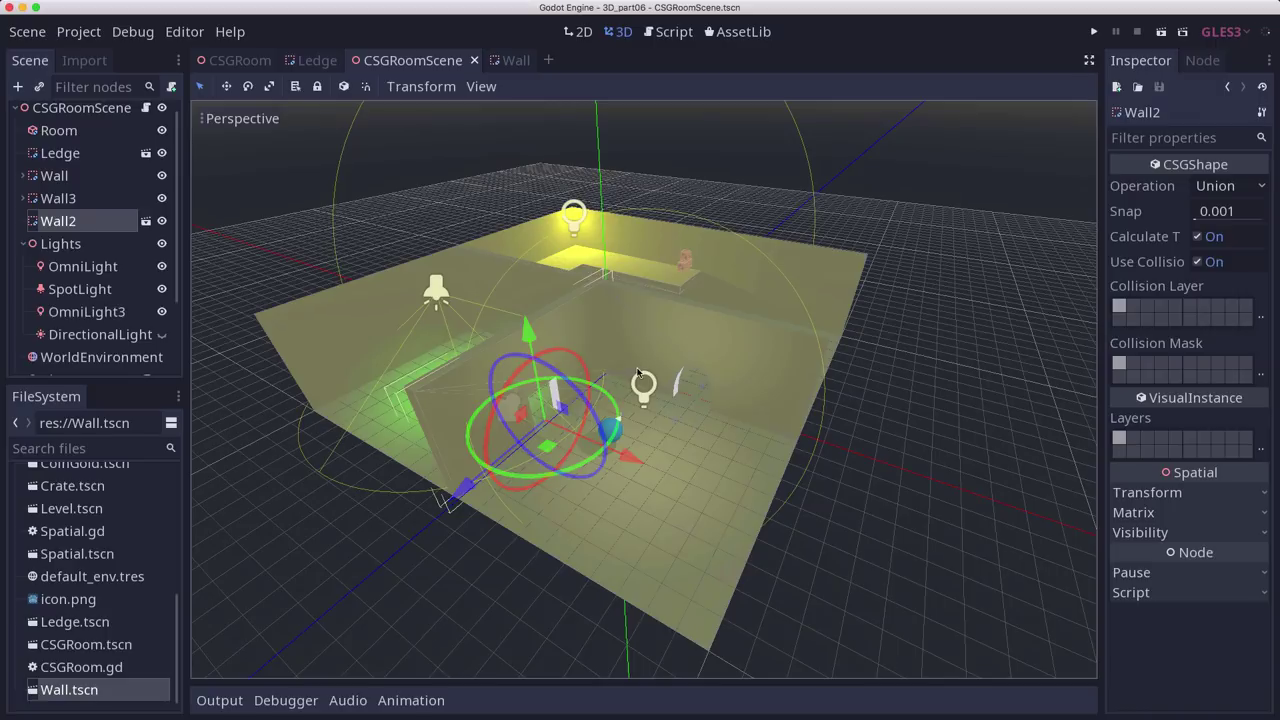
middle_click_drag(636, 365, 715, 389)
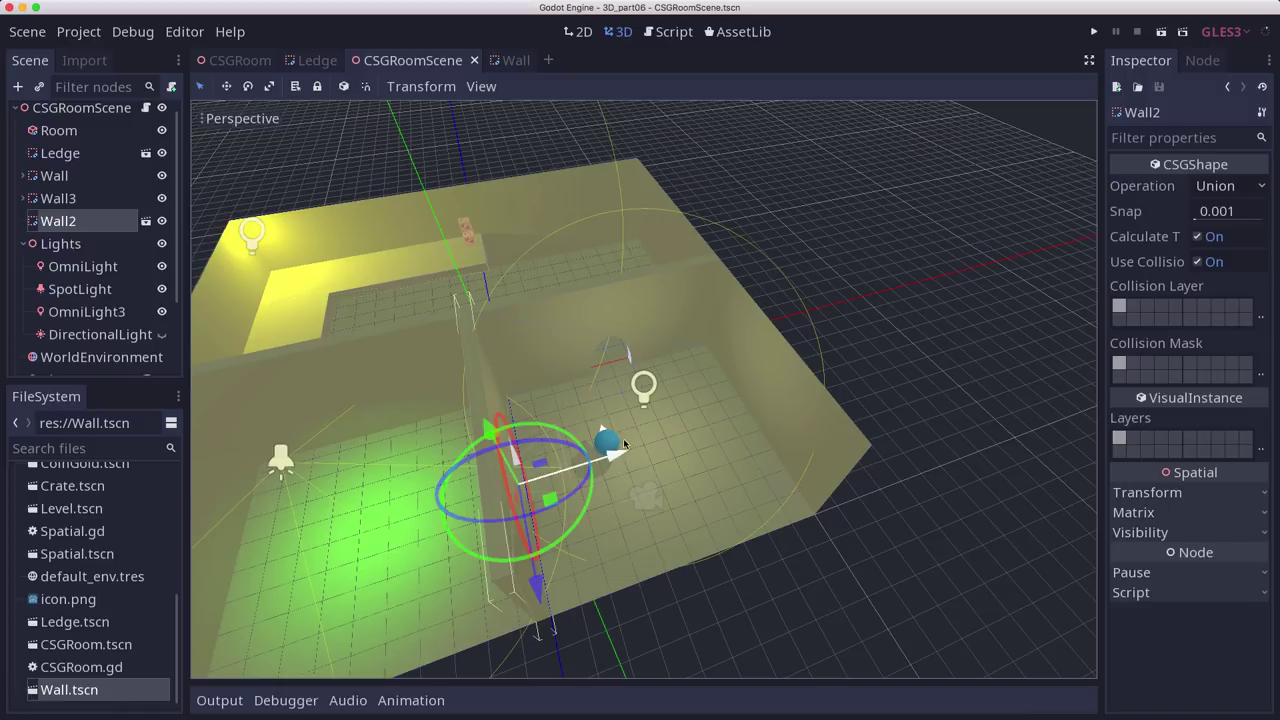